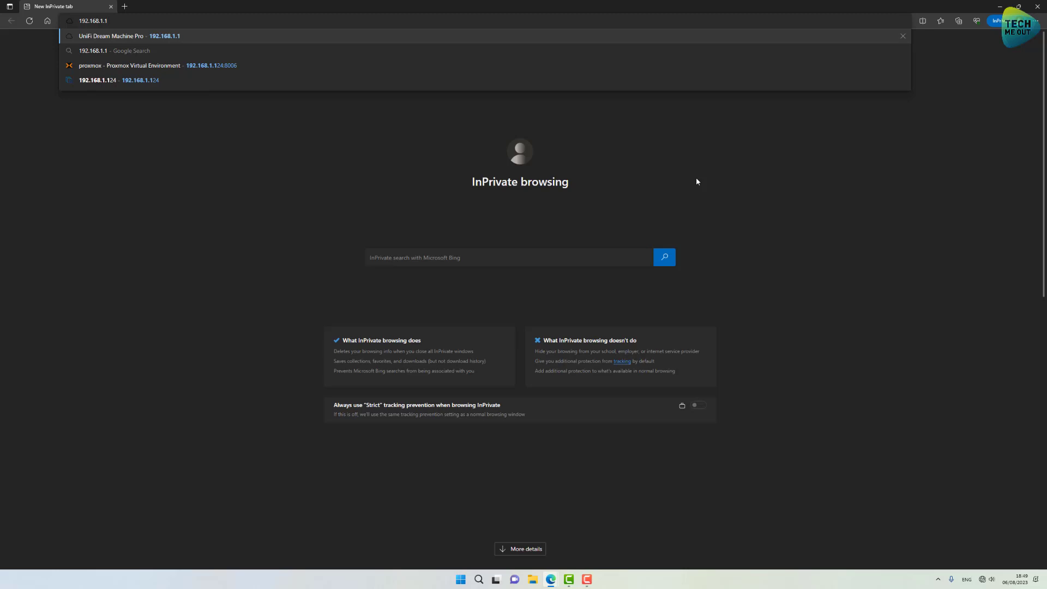
Open the UniFi Dream Router's local page at 192.168.1.1 and start the UDR setup
key("Return")
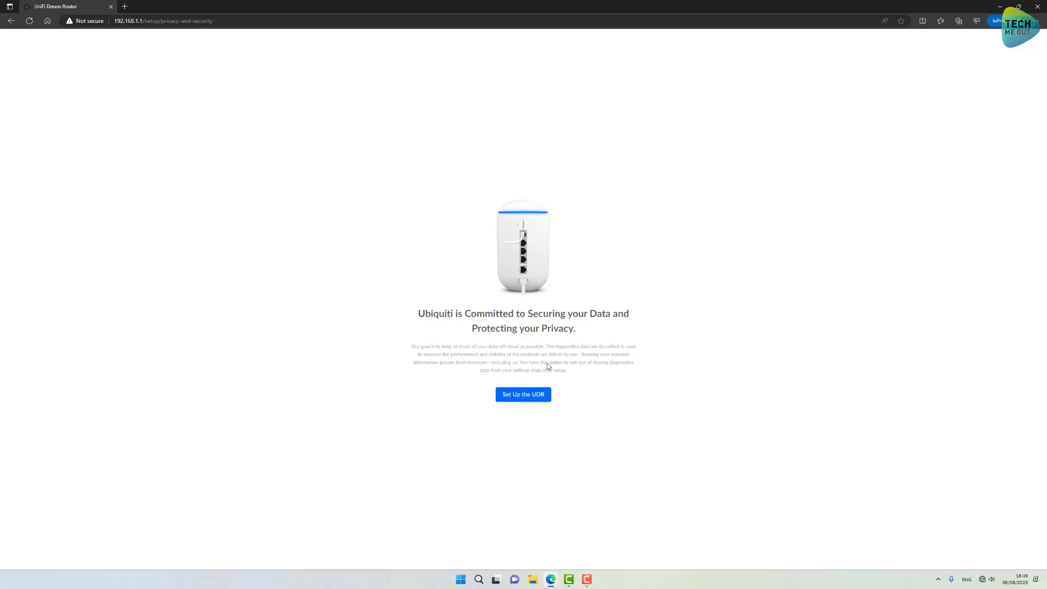
left_click(532, 394)
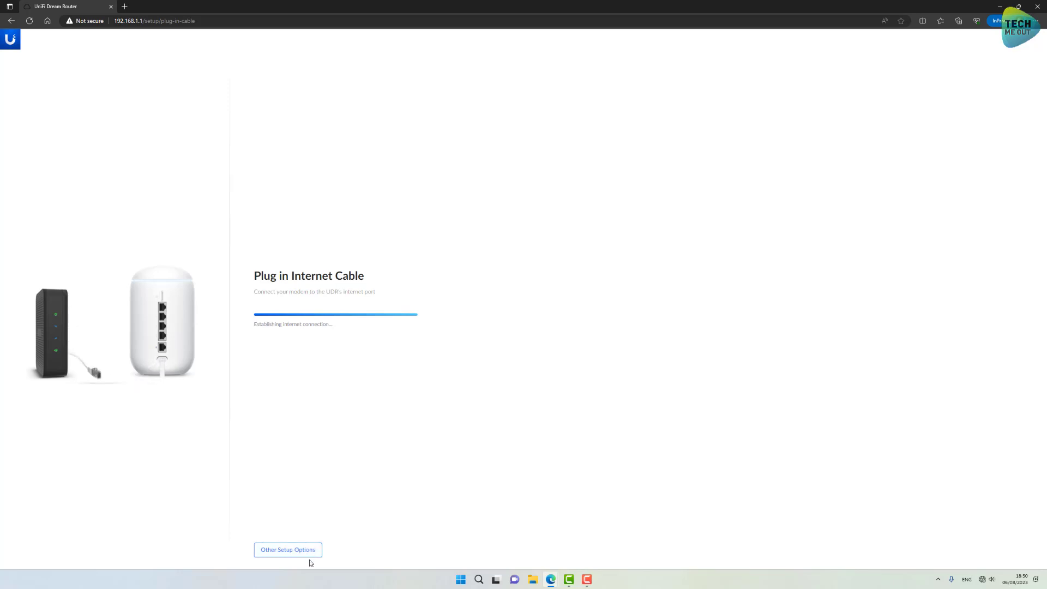
left_click(295, 553)
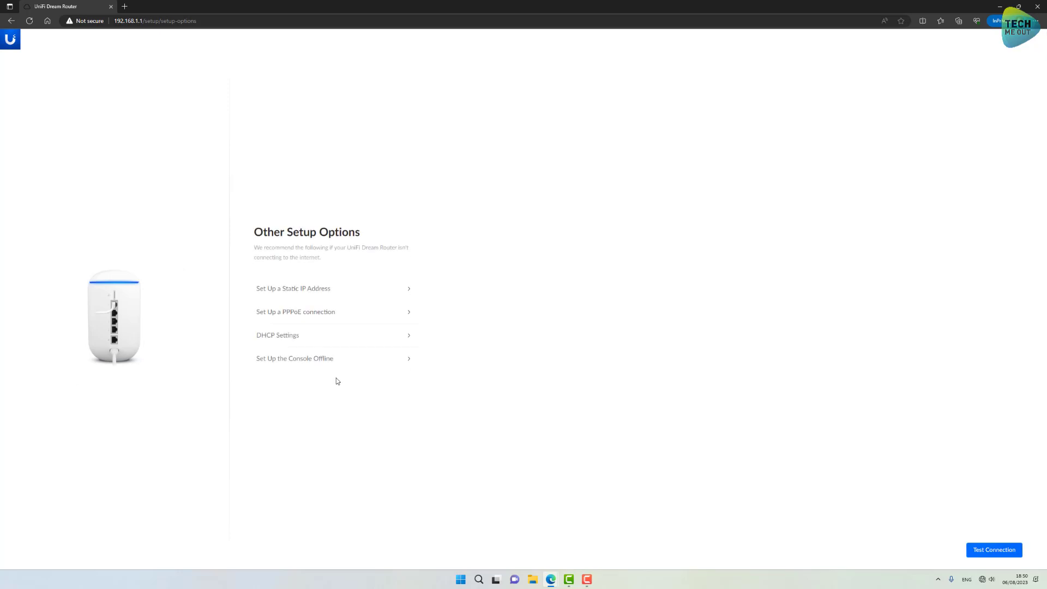
left_click(330, 313)
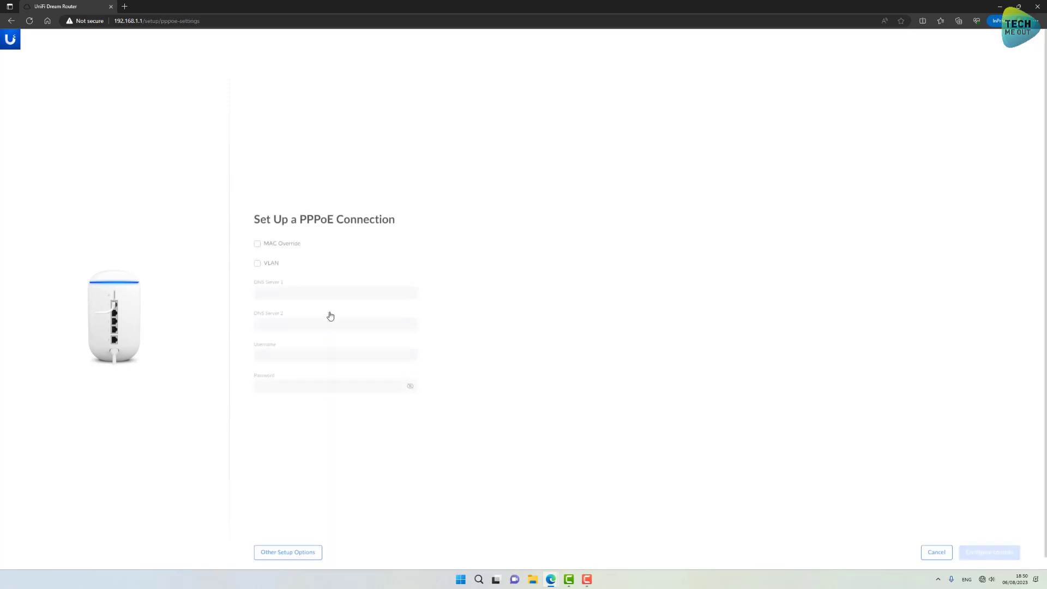
left_click(277, 264)
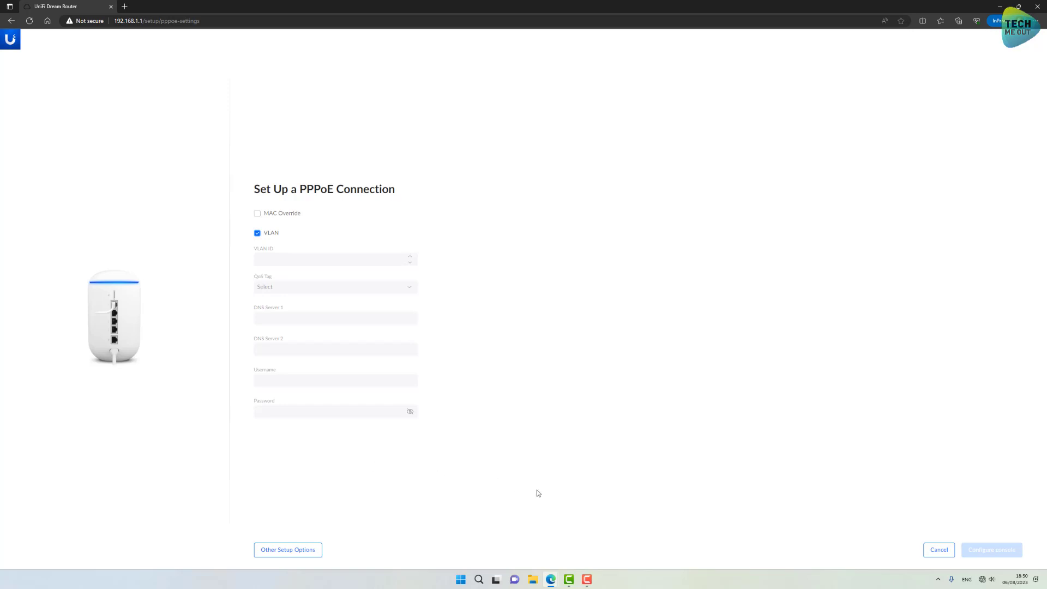
left_click(939, 550)
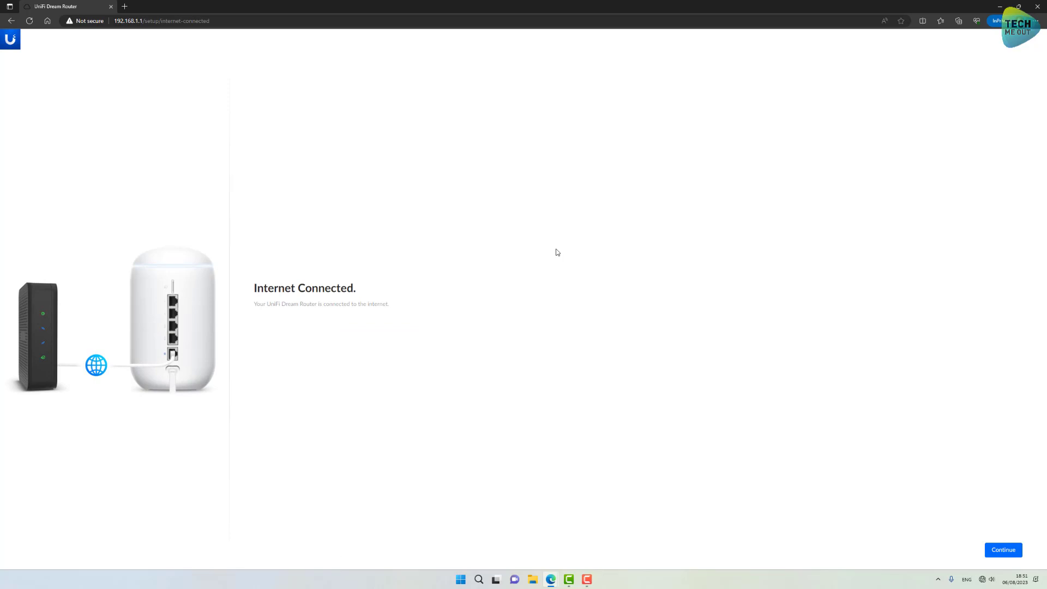
Proceed past the internet check, name the console "Jay's Auto Shop UDR" and agree to the Terms of Service and End User License Agreement
left_click(1003, 551)
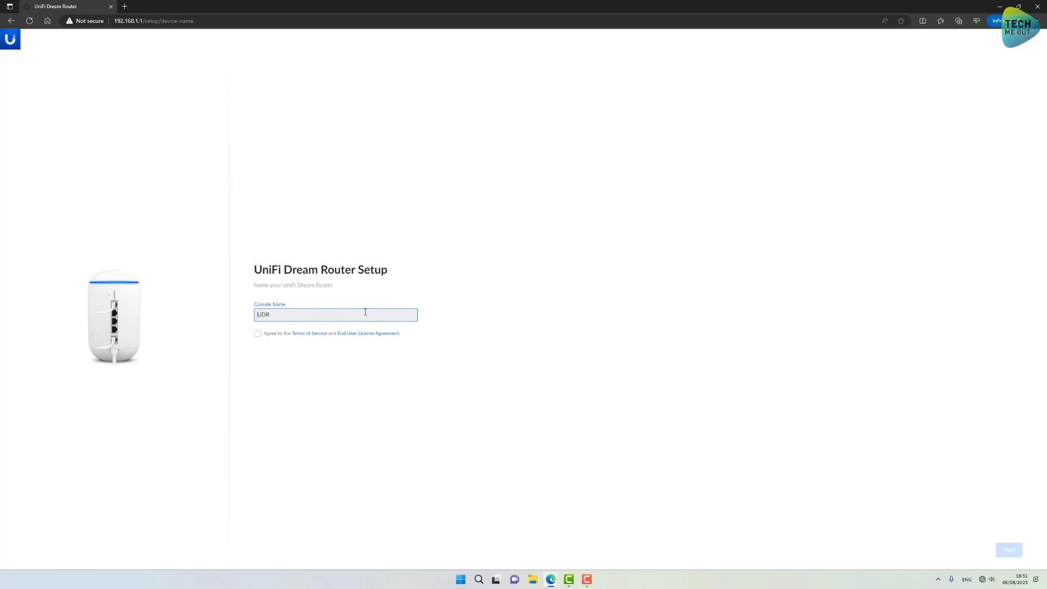
type("Jay's Auto Shop")
left_click(256, 334)
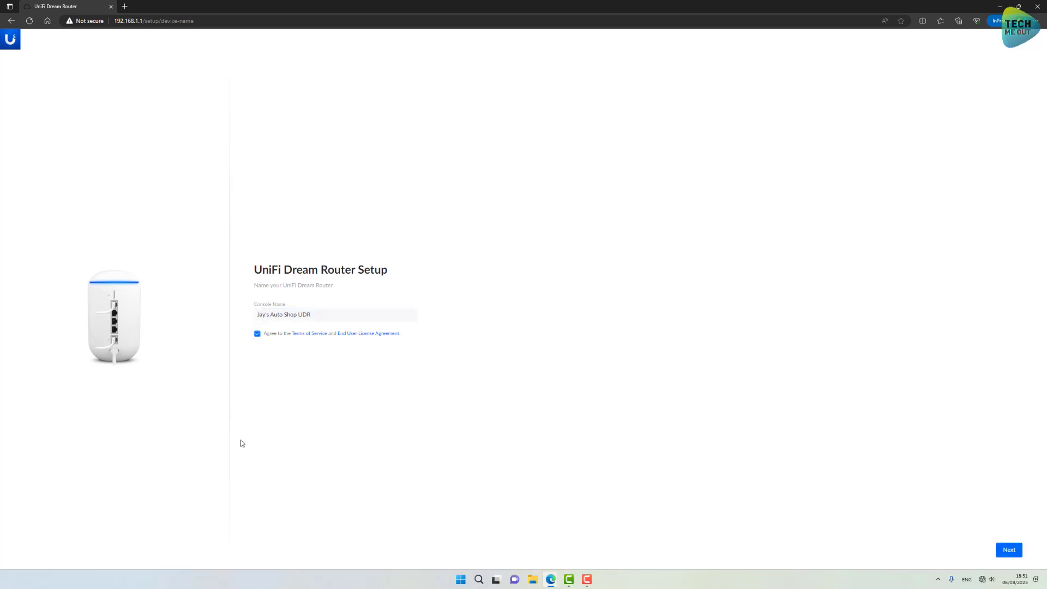
left_click(1013, 551)
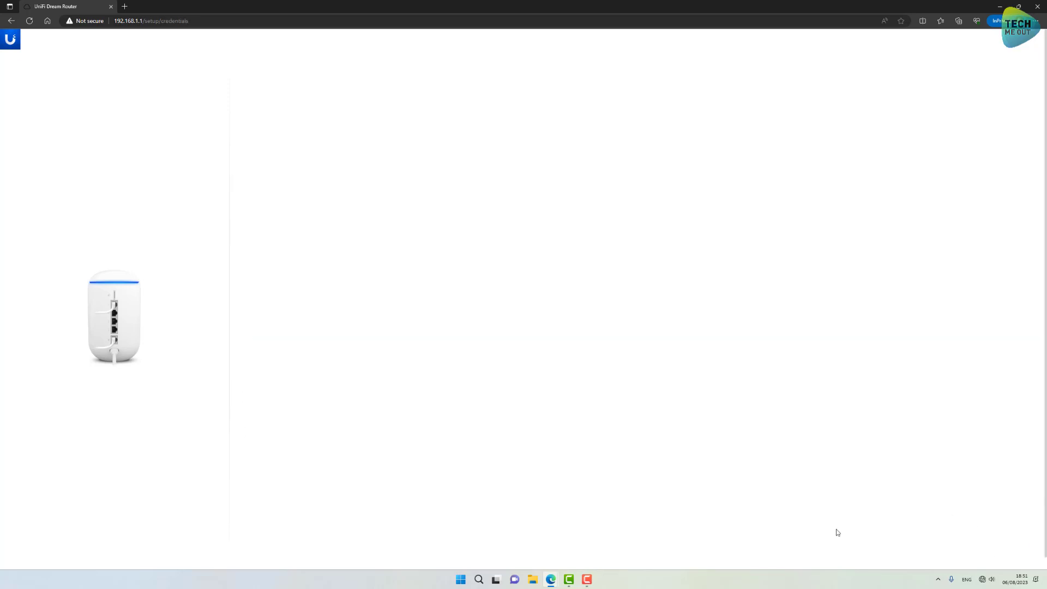
Sign in with the account credentials and continue the setup without restoring a backup
type("a")
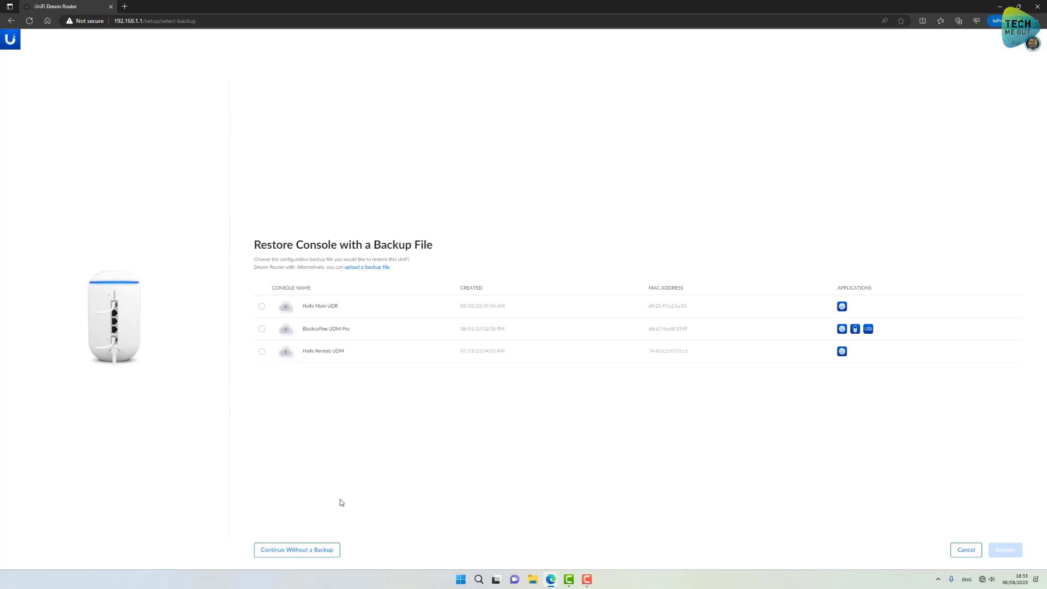
left_click(315, 550)
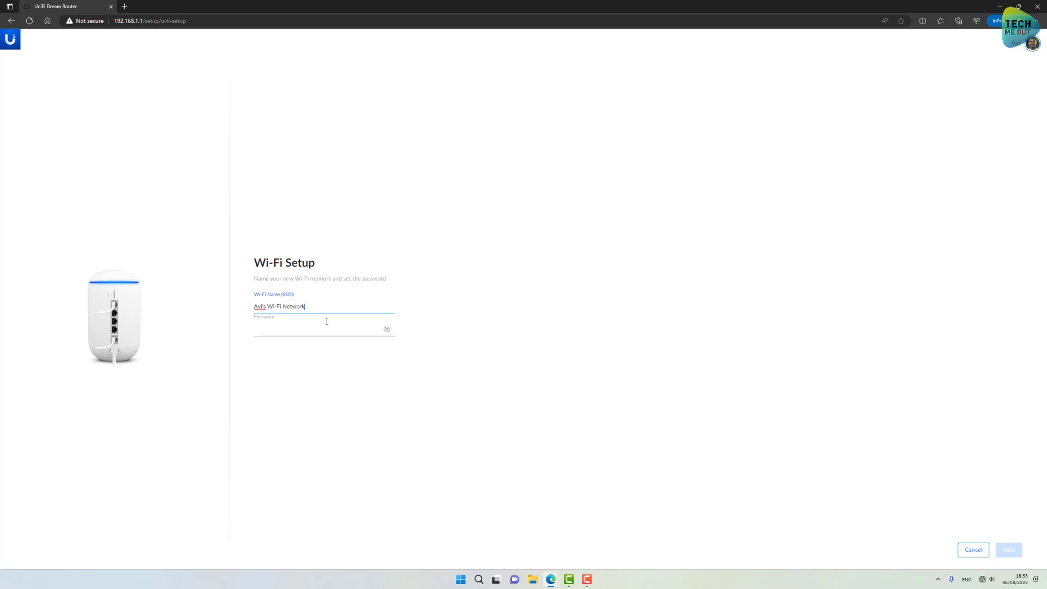
Name the new Wi-Fi network "Jay's Guests", enter the Wi-Fi password and continue the setup
left_click_drag(331, 310, 195, 312)
type("Jay's Guests")
left_click(270, 328)
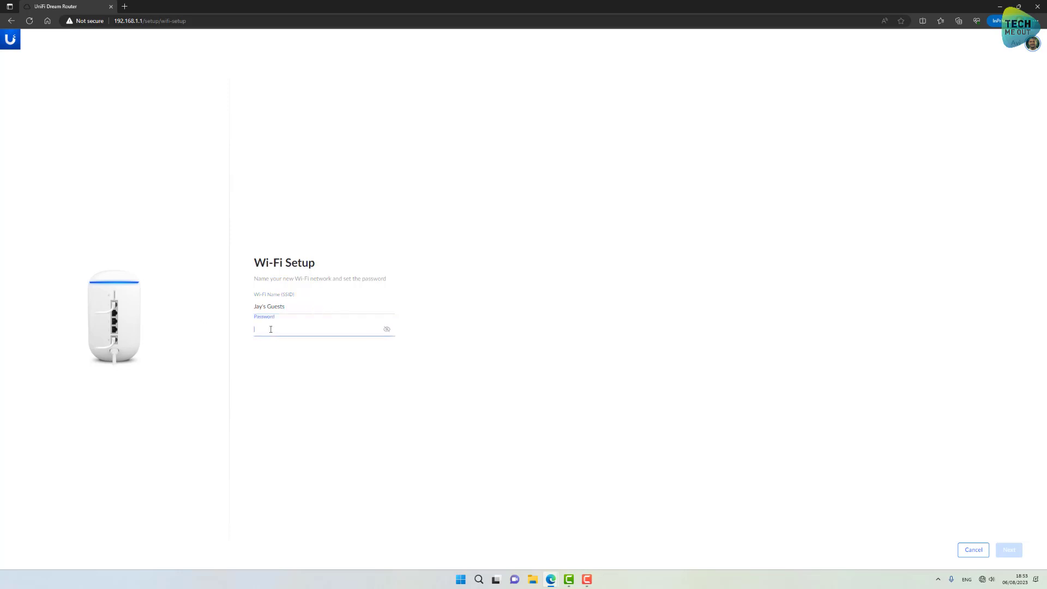
type("**********")
left_click(1008, 550)
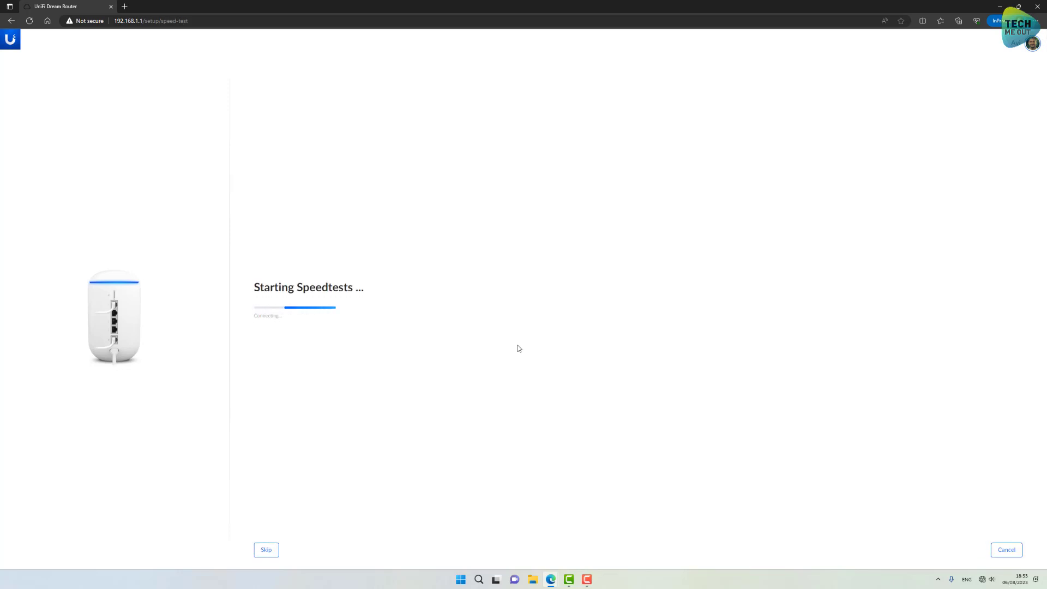
Skip the speed test, enter ISP speeds of 500 Mbps download and 50 Mbps upload, and continue
left_click(266, 550)
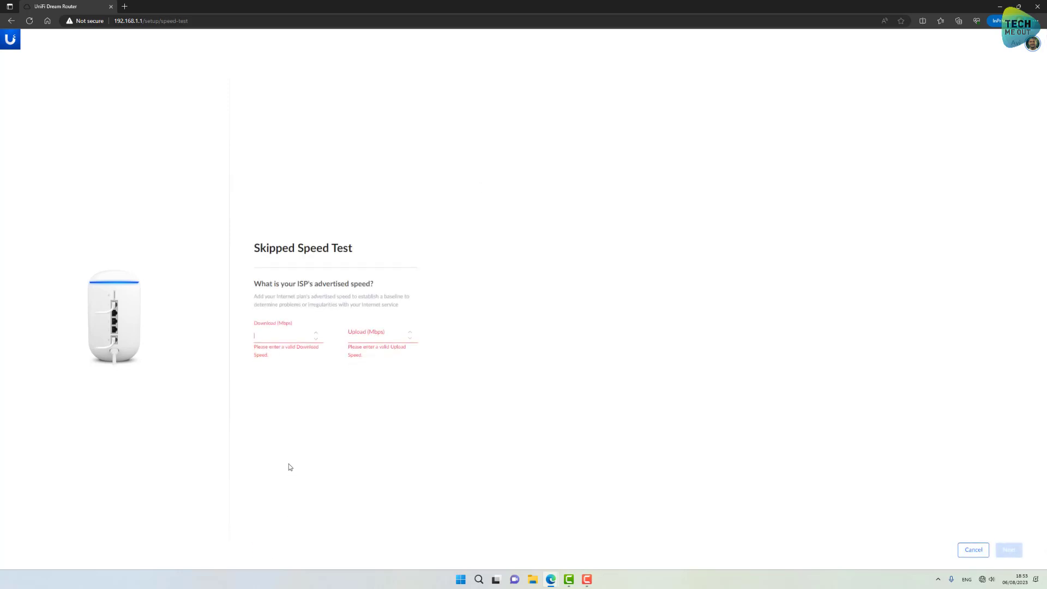
type("500")
key("Tab")
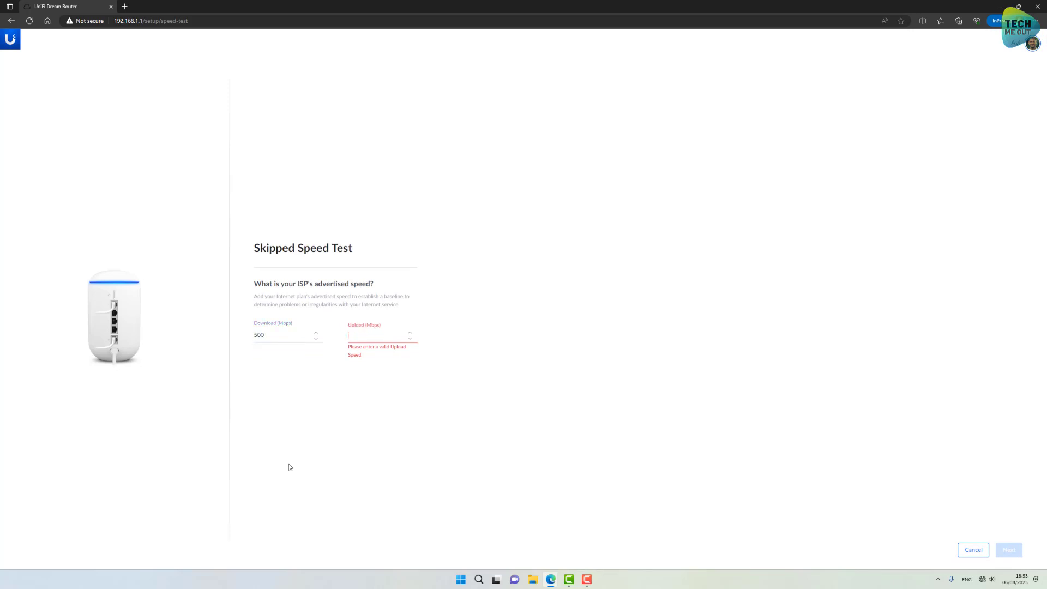
type("50")
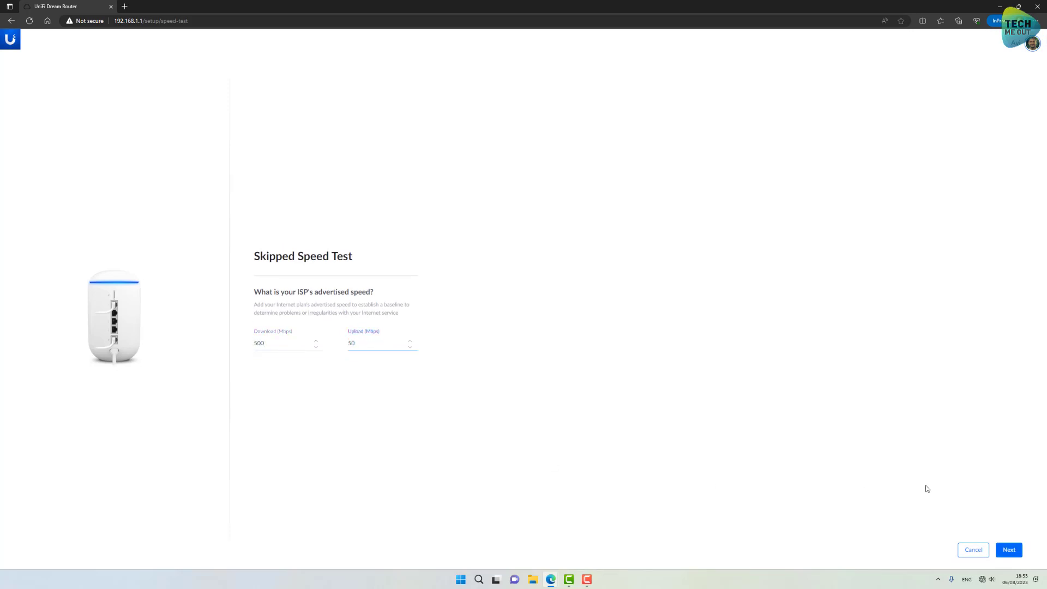
left_click(1016, 549)
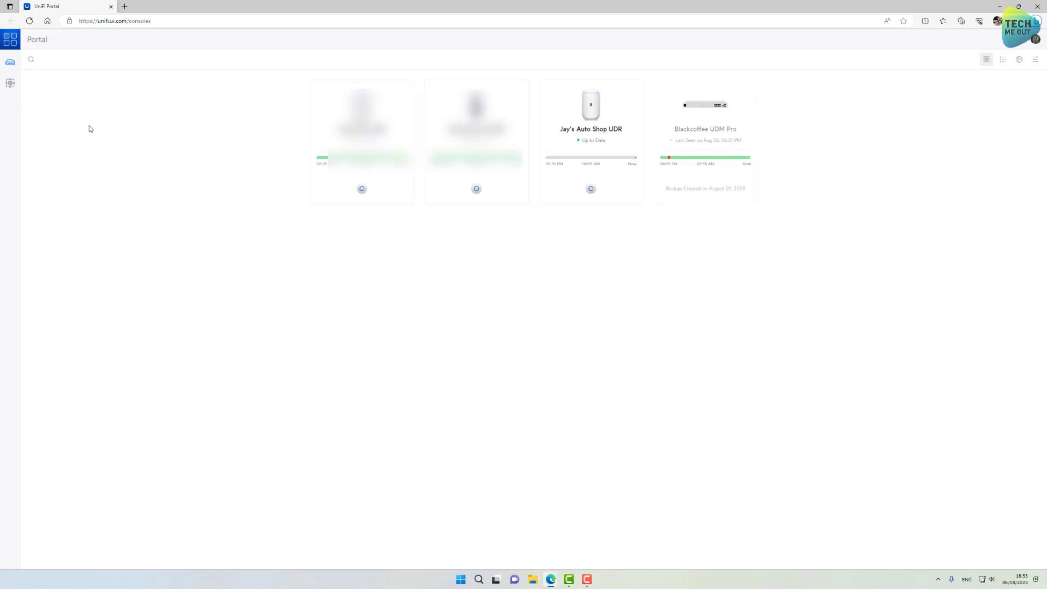
Open the Jay's Auto Shop UDR console and disable automatic updates for both UniFi OS and Applications, applying the changes
left_click(591, 115)
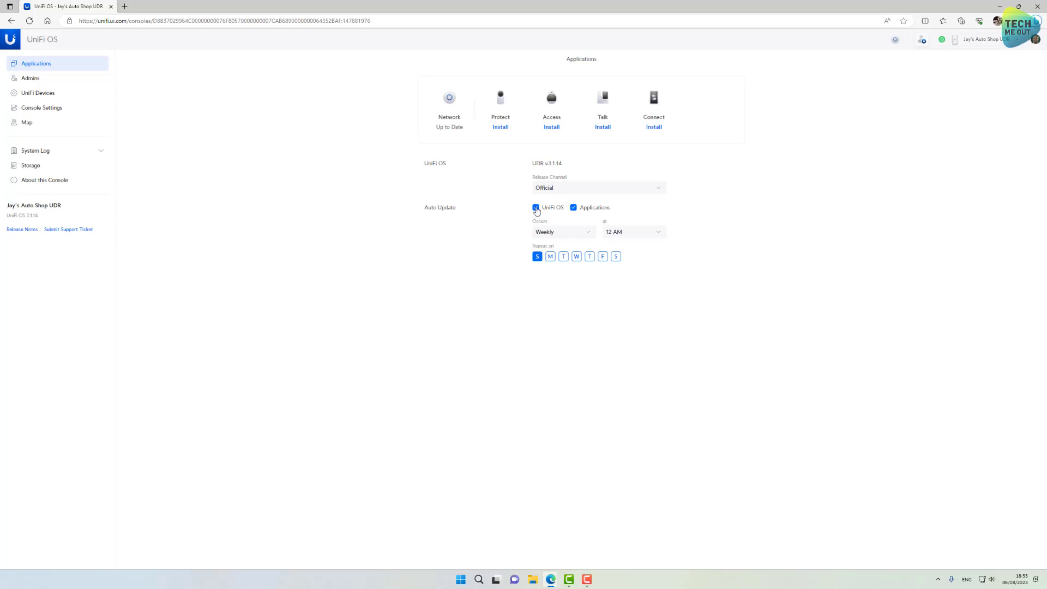
left_click(536, 208)
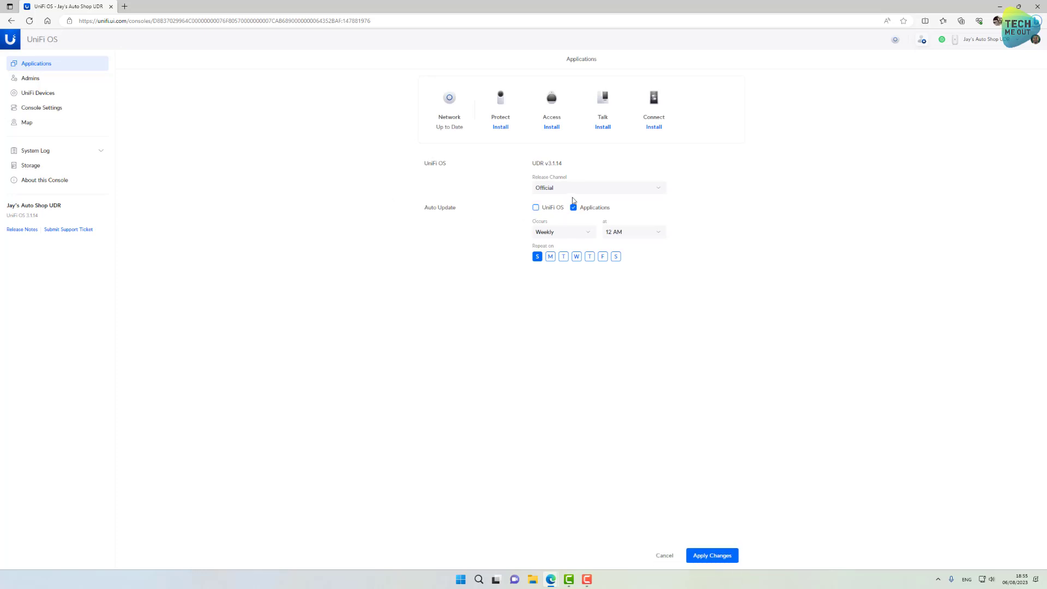
left_click(573, 207)
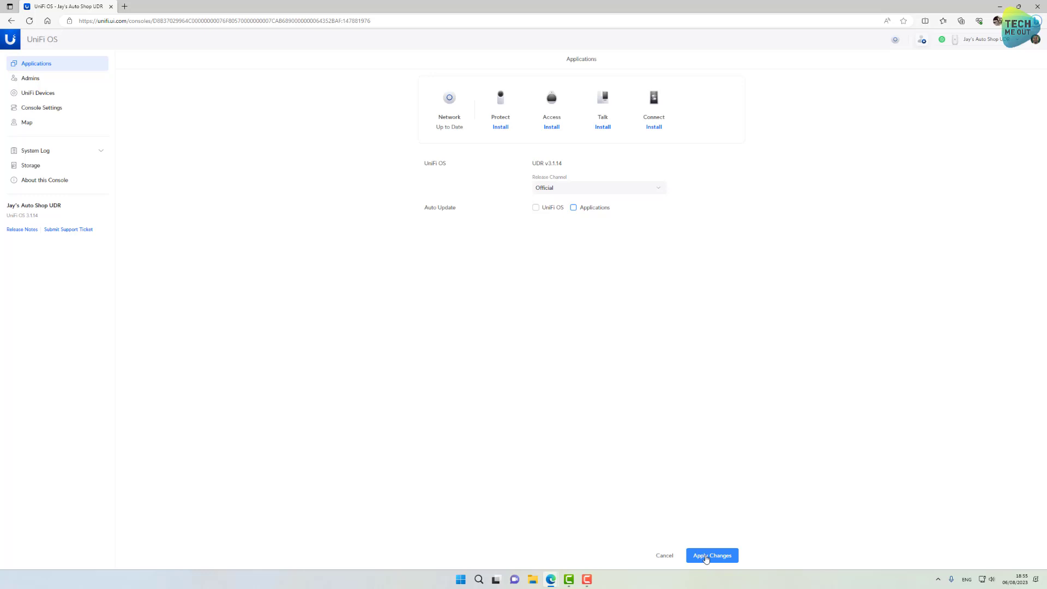
left_click(727, 555)
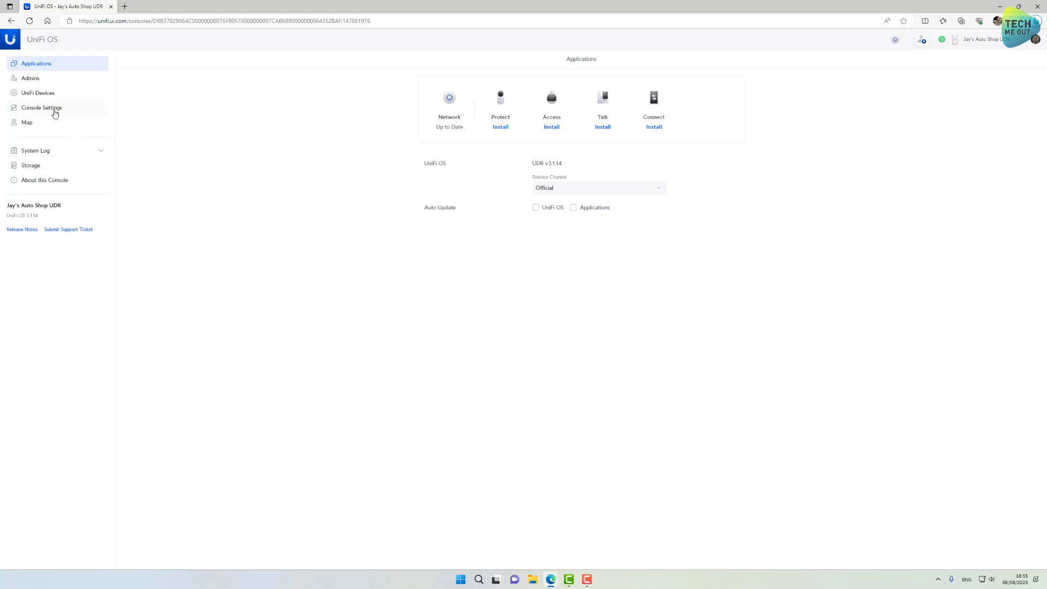
In the console settings, back up the system configuration to a saved file and enable Direct Remote Connection
left_click(52, 109)
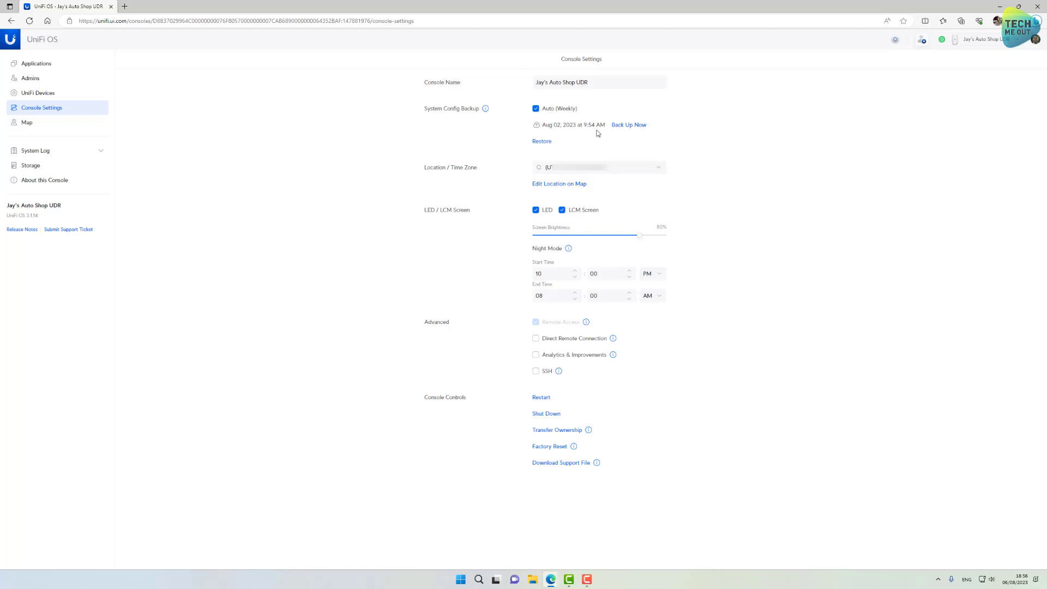
left_click(625, 128)
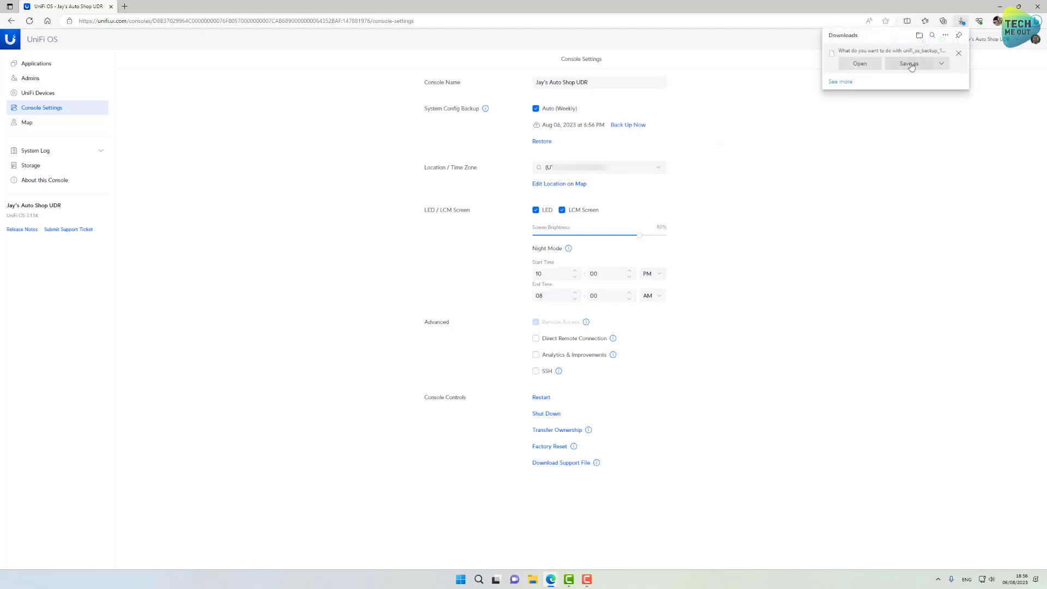
left_click(908, 63)
left_click(328, 211)
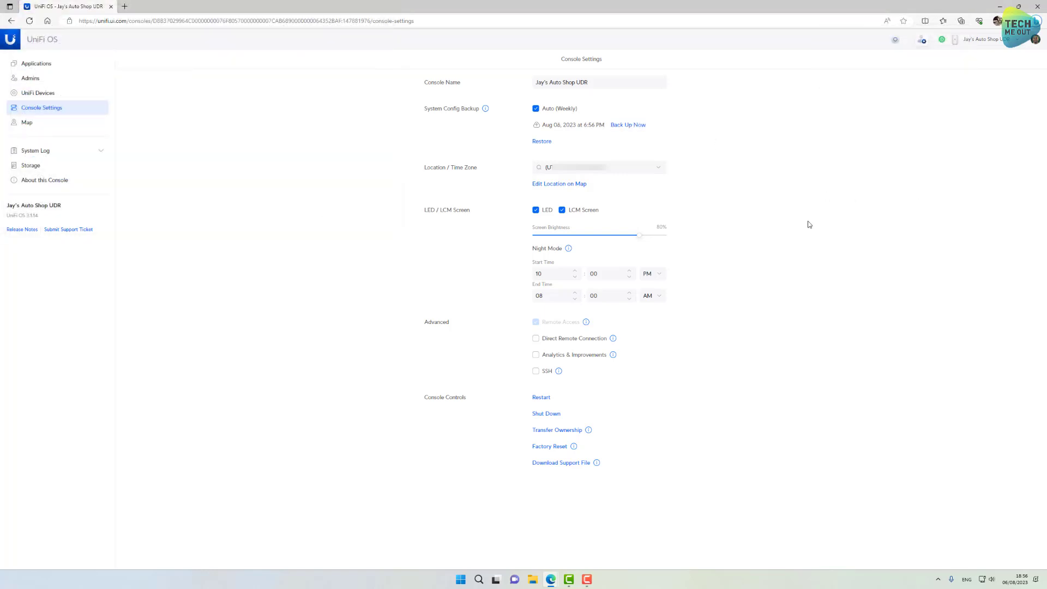
left_click(563, 343)
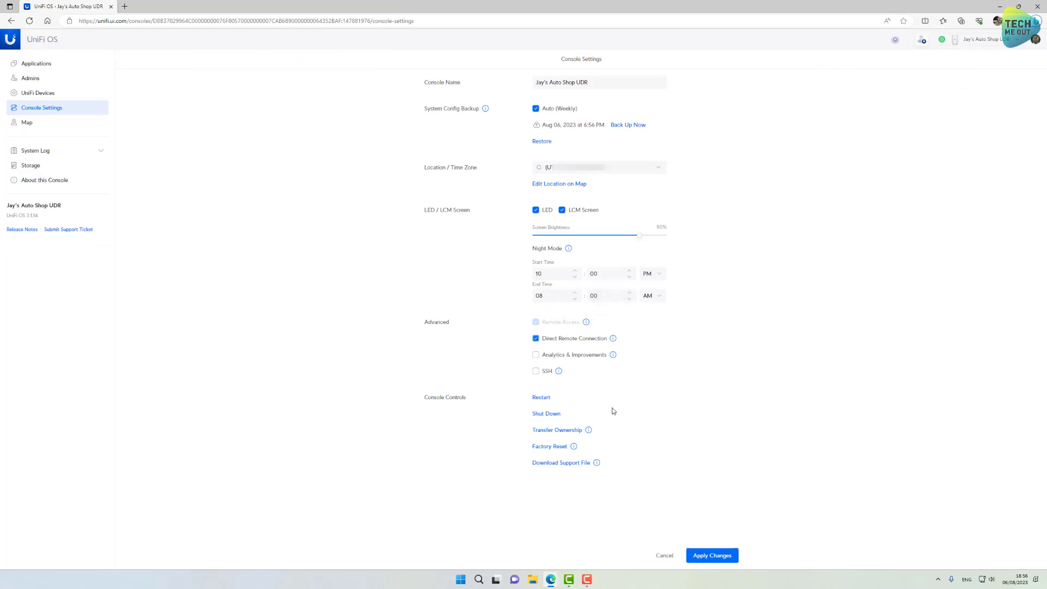
left_click(712, 555)
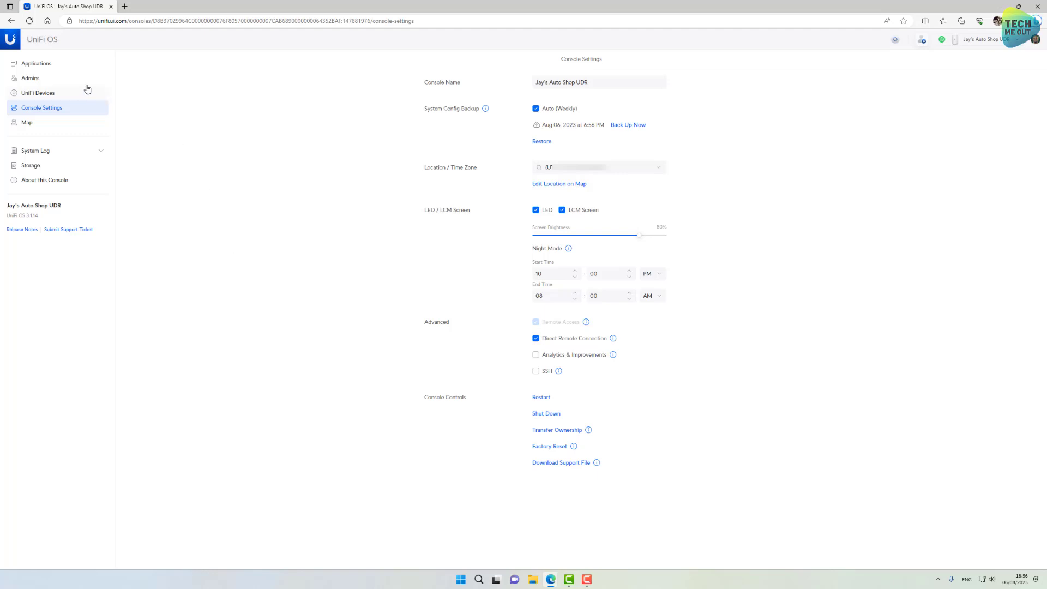
Open the Default network's settings in the Network application
left_click(59, 68)
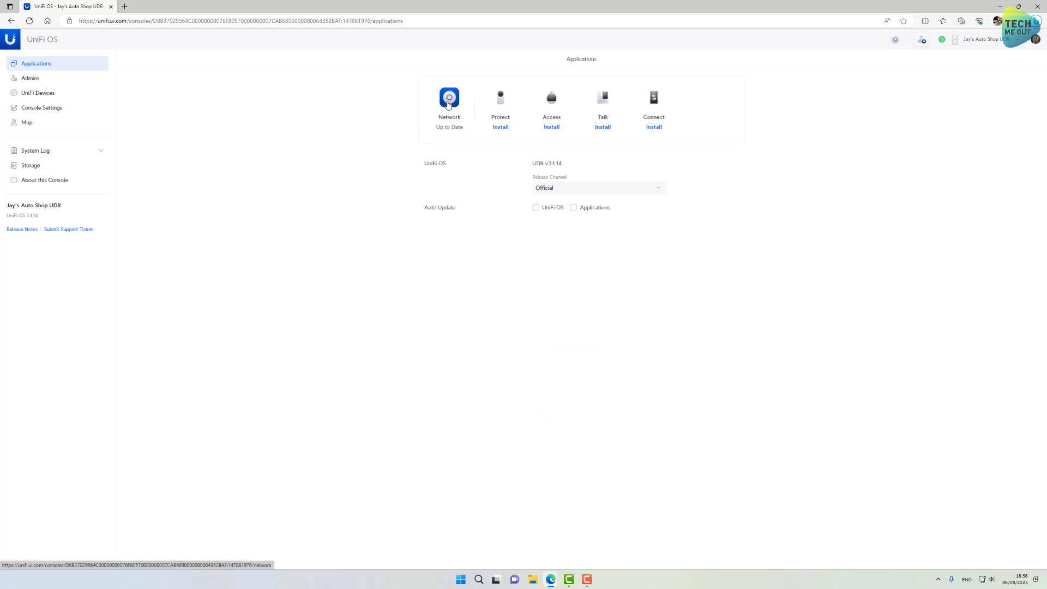
left_click(449, 104)
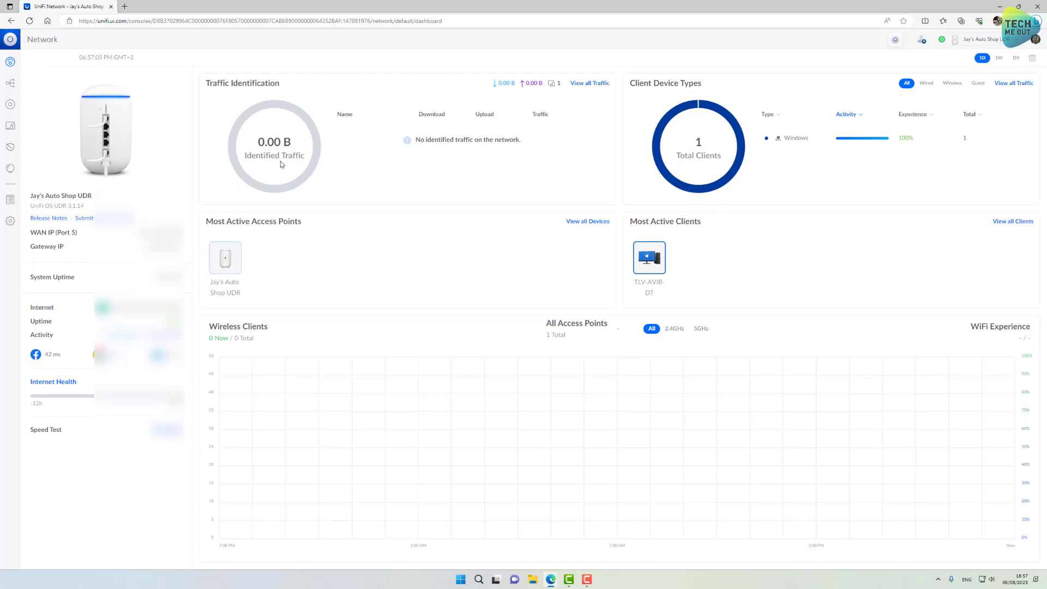
left_click(11, 221)
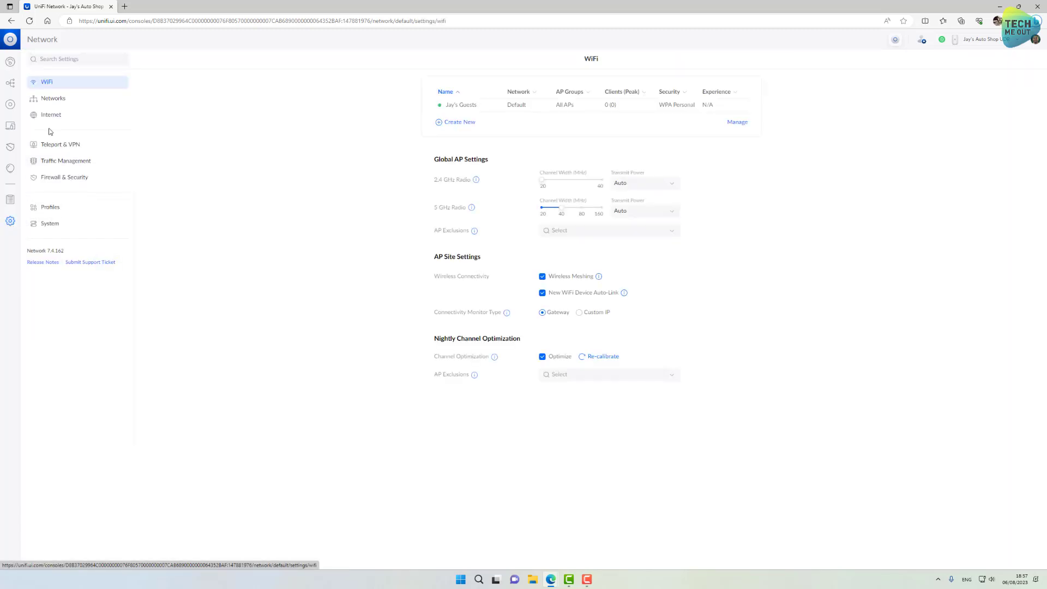
left_click(49, 100)
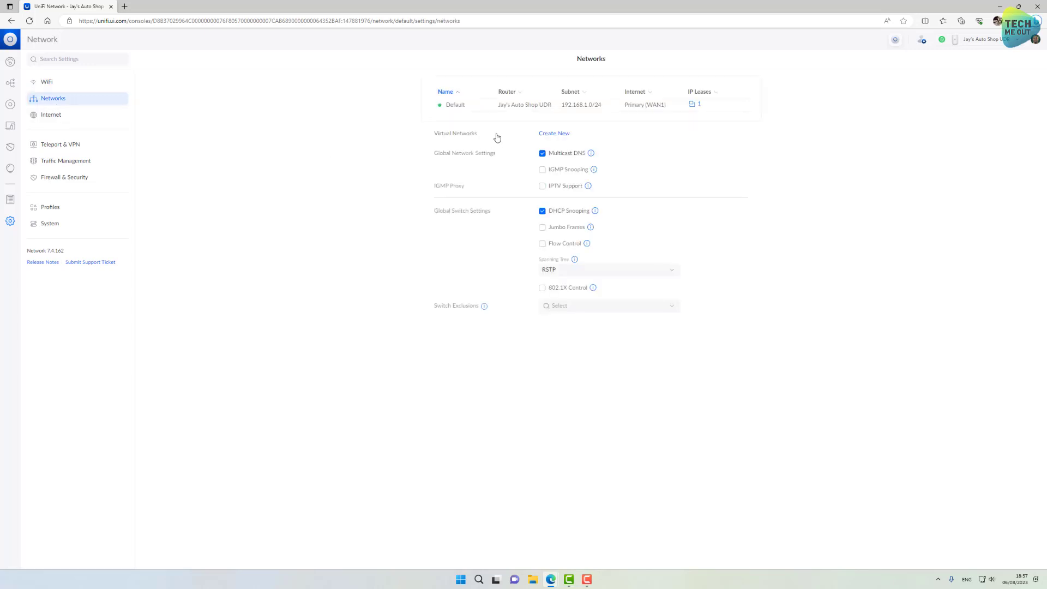
left_click(578, 112)
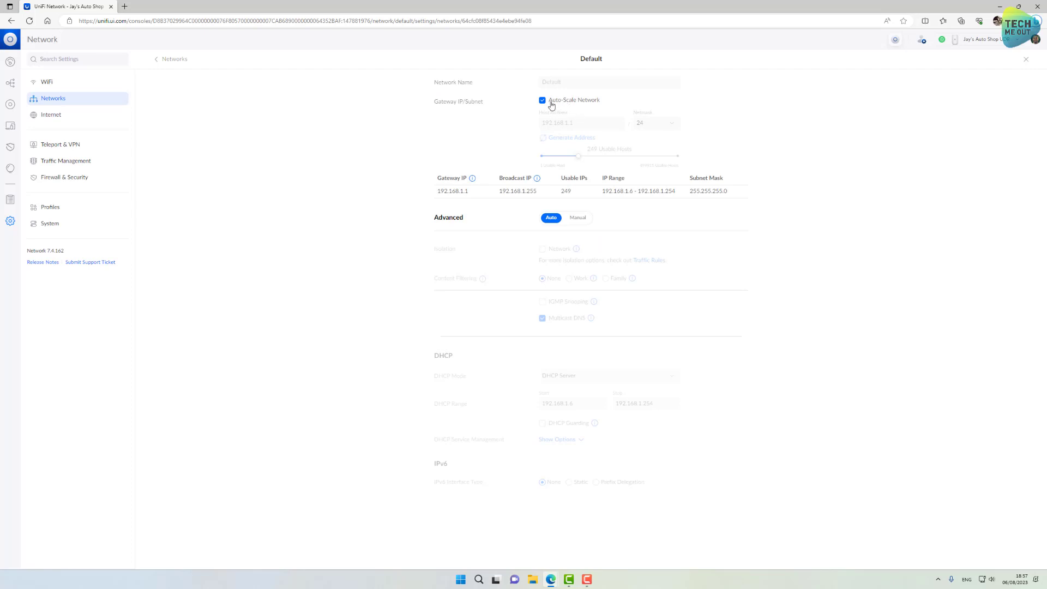
Disable Auto-Scale Network for the Default network and set its host address to 10.170.1.1
left_click(552, 104)
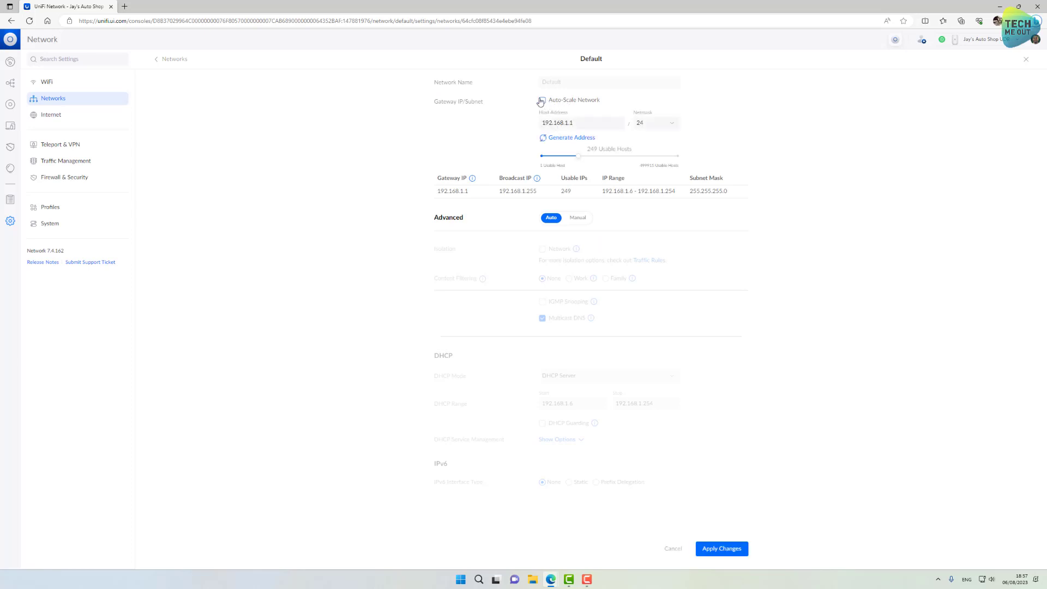
left_click_drag(577, 122, 466, 129)
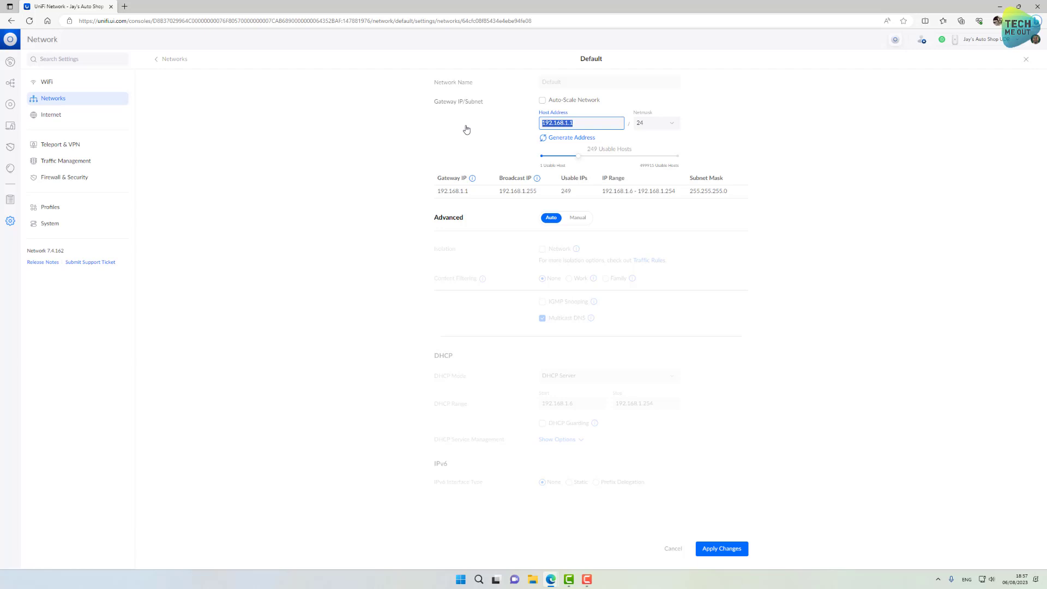
type("10")
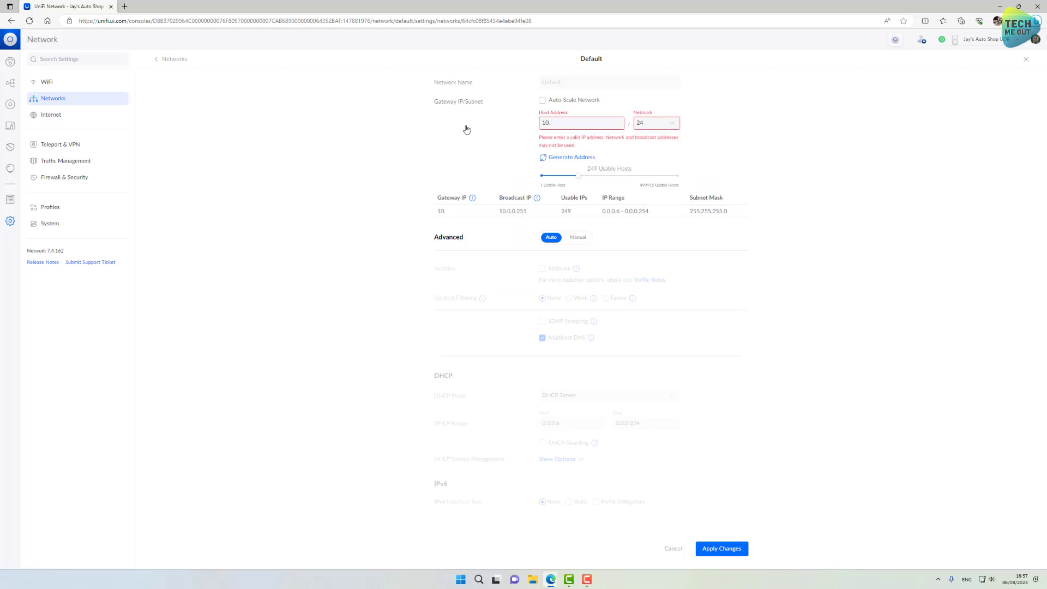
type(".170.1.0")
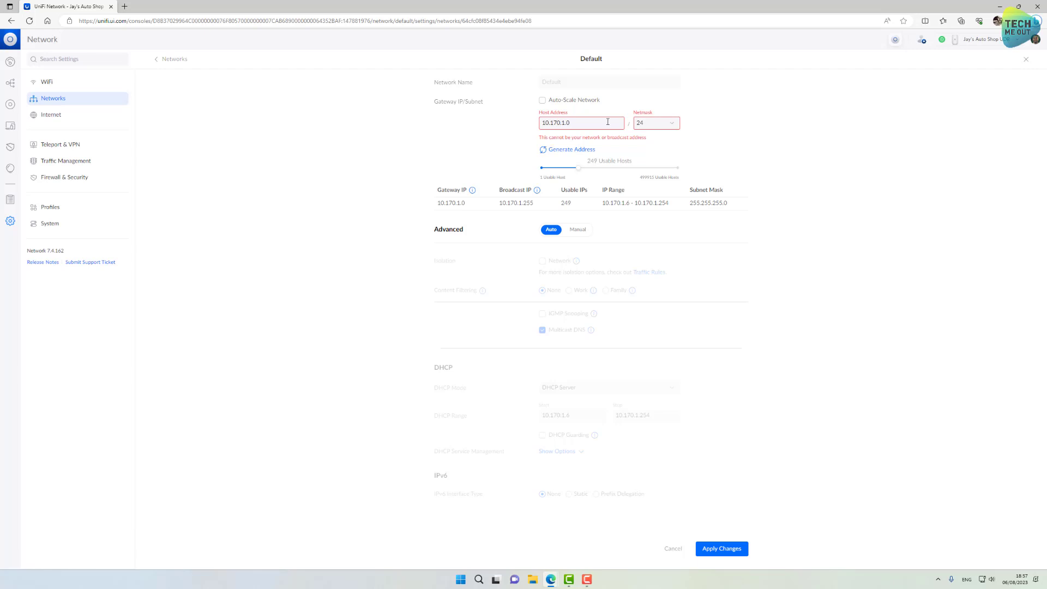
key("BackSpace")
type("1")
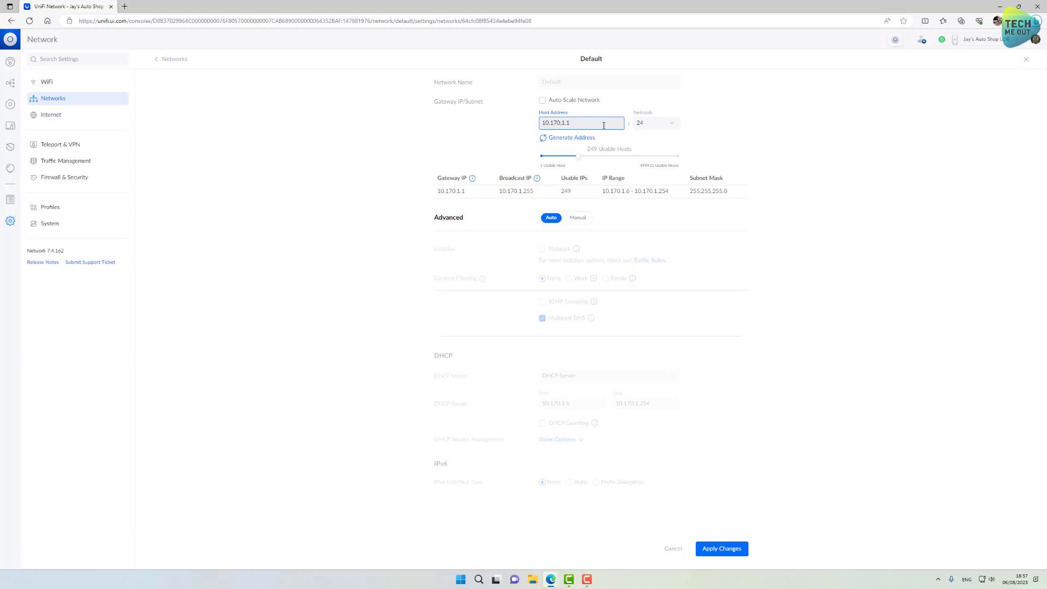
Switch the Default network's advanced settings to manual and set its DHCP range to 10.170.1.100 through 10.170.1.150
left_click(578, 218)
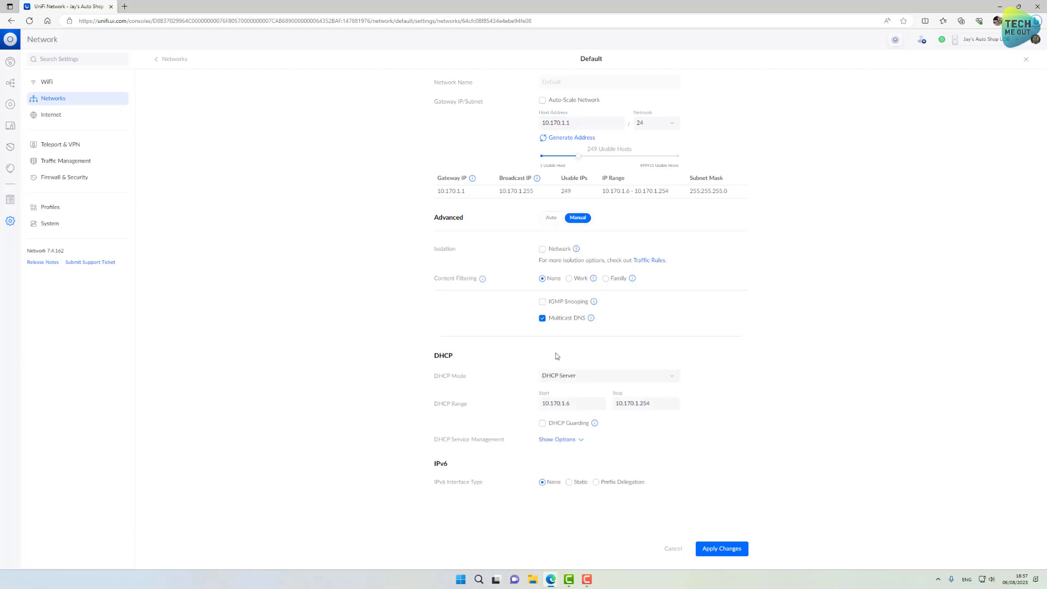
left_click(572, 403)
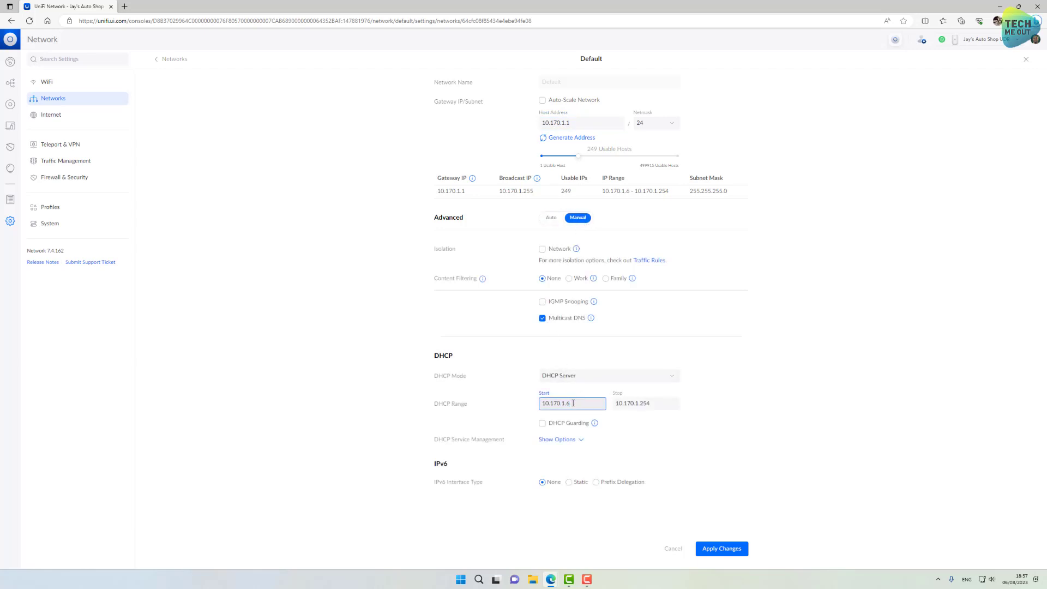
key("BackSpace")
type("100")
left_click_drag(658, 406, 644, 405)
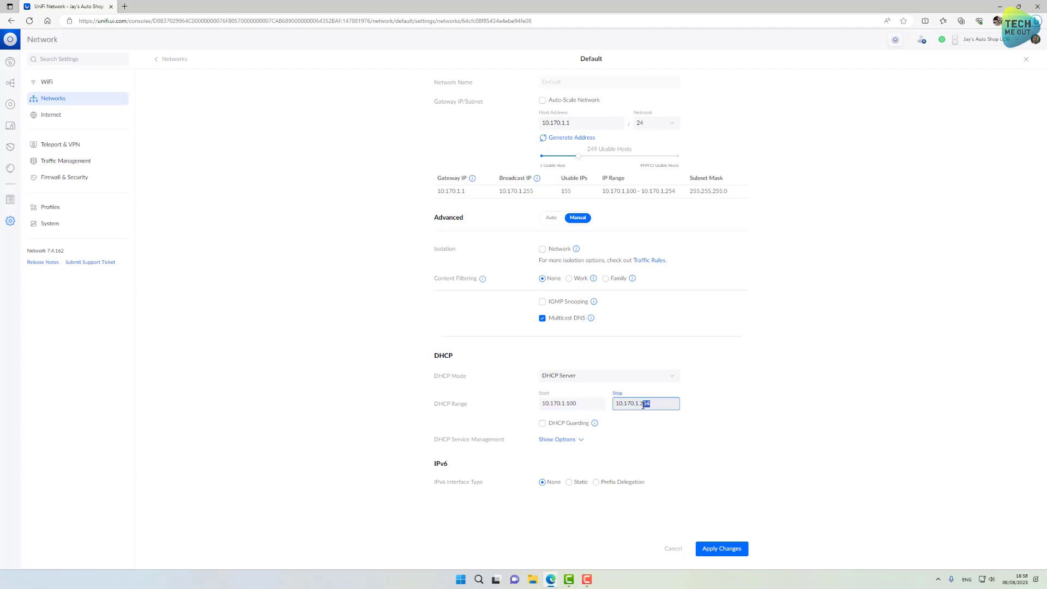
type("150")
Replace the automatic DHCP DNS server with 10.170.1.1, 8.8.8.8 and 1.1.1.1, and apply the Default network changes
left_click(557, 439)
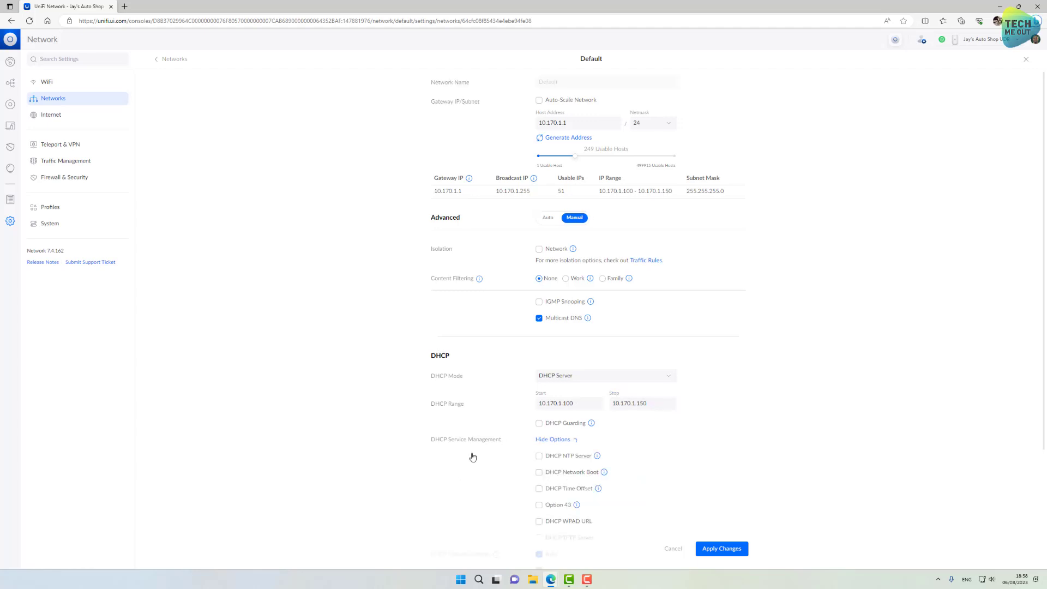
scroll(421, 427, "down", 3)
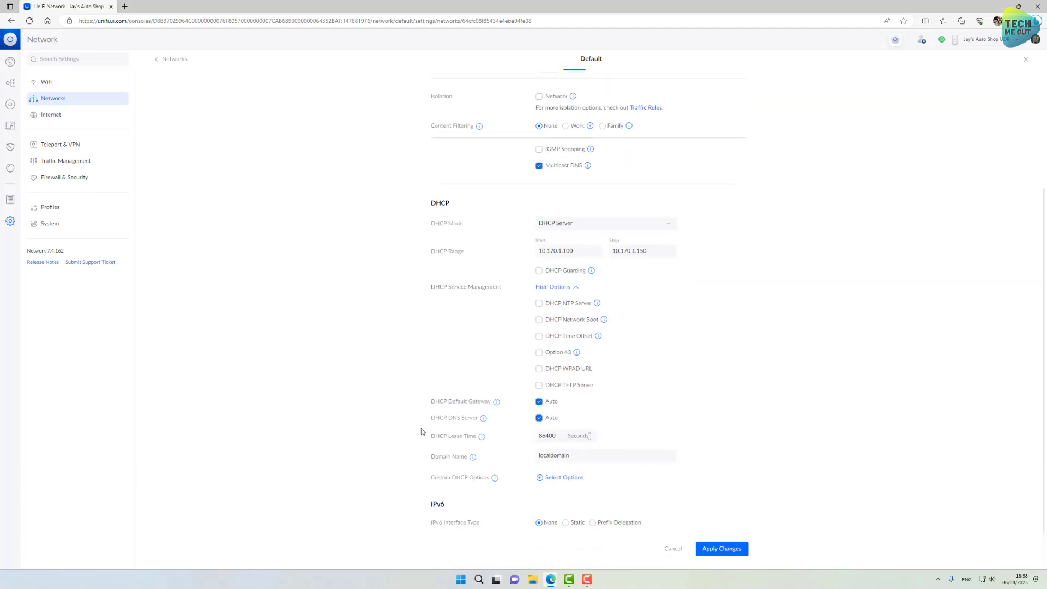
left_click(539, 419)
left_click(561, 435)
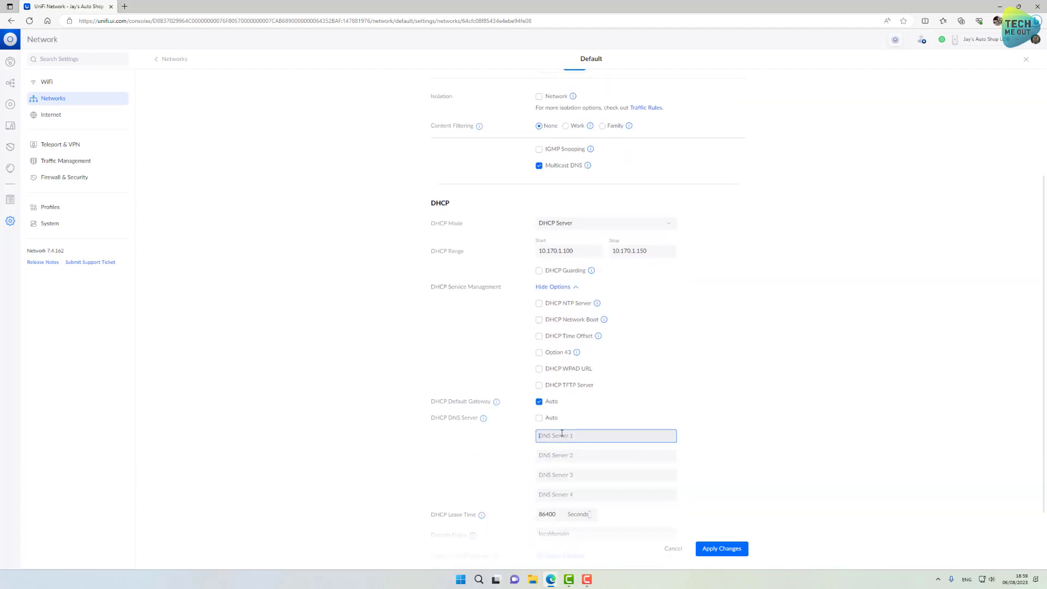
type("17")
type("09")
type("1.1")
key("Tab")
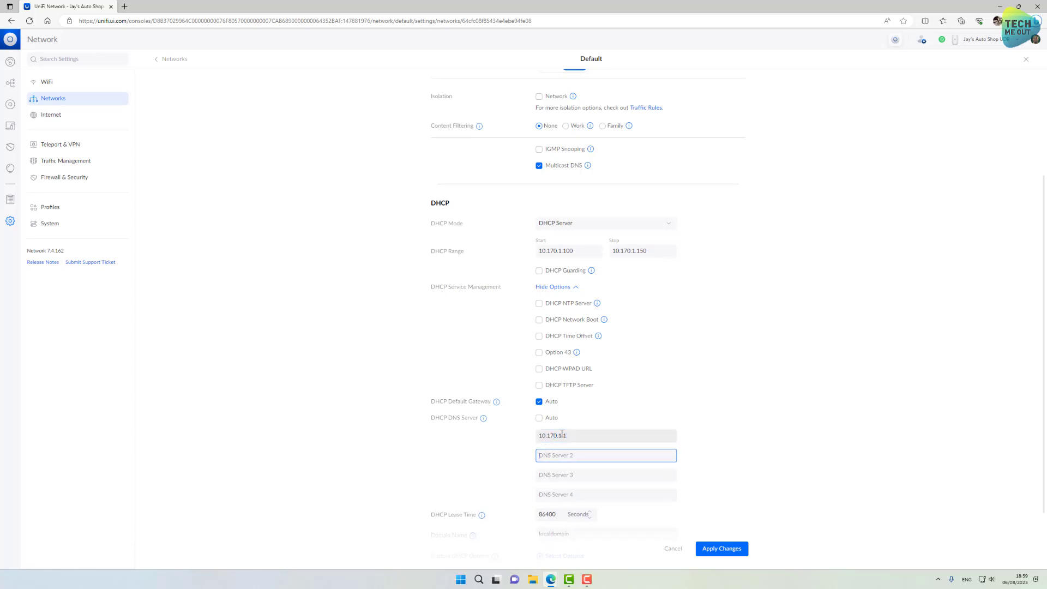
type("8.8.8.8")
key("Tab")
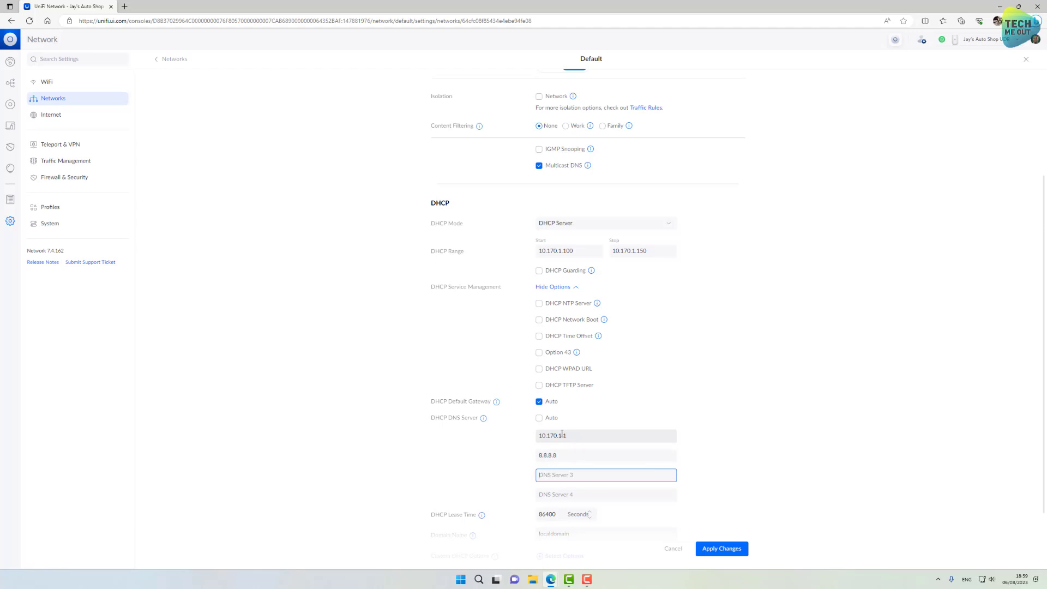
type("1.1.1.1")
key("Return")
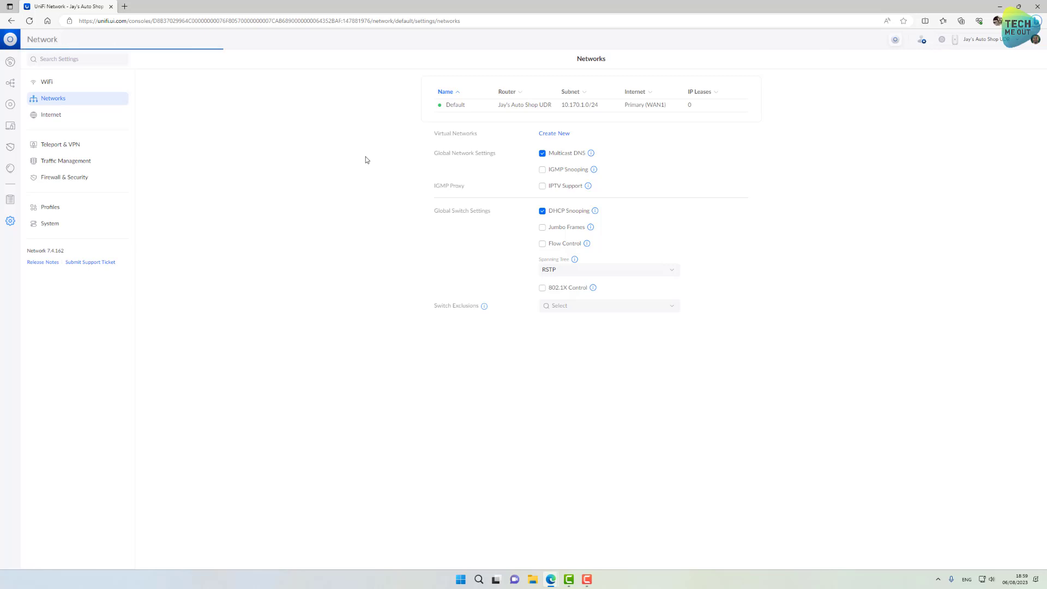
Open Windows PowerShell and release the computer's IP address with ipconfig /release
right_click(460, 579)
left_click(456, 450)
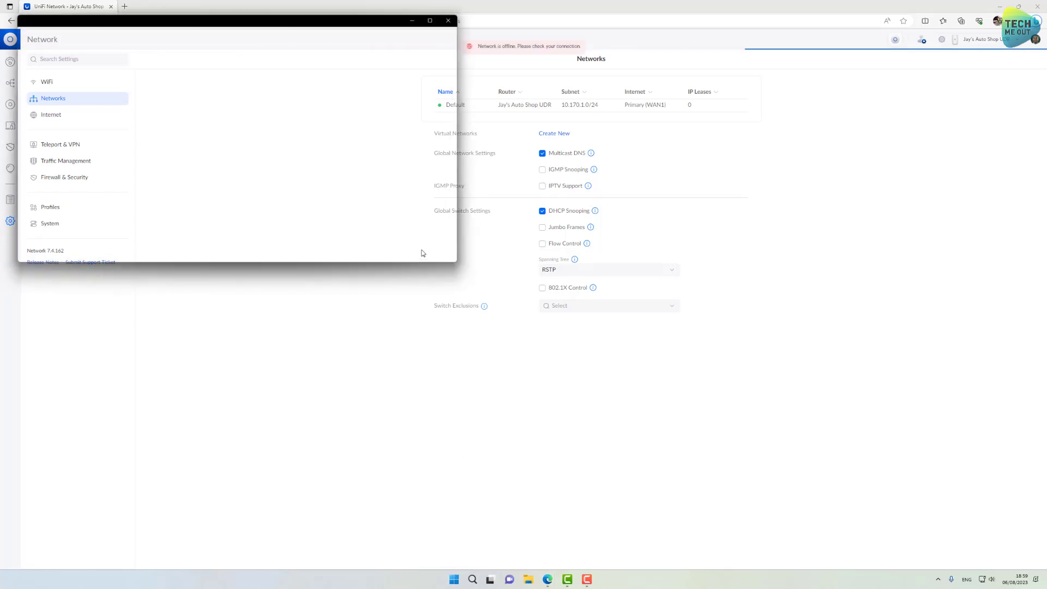
type("i")
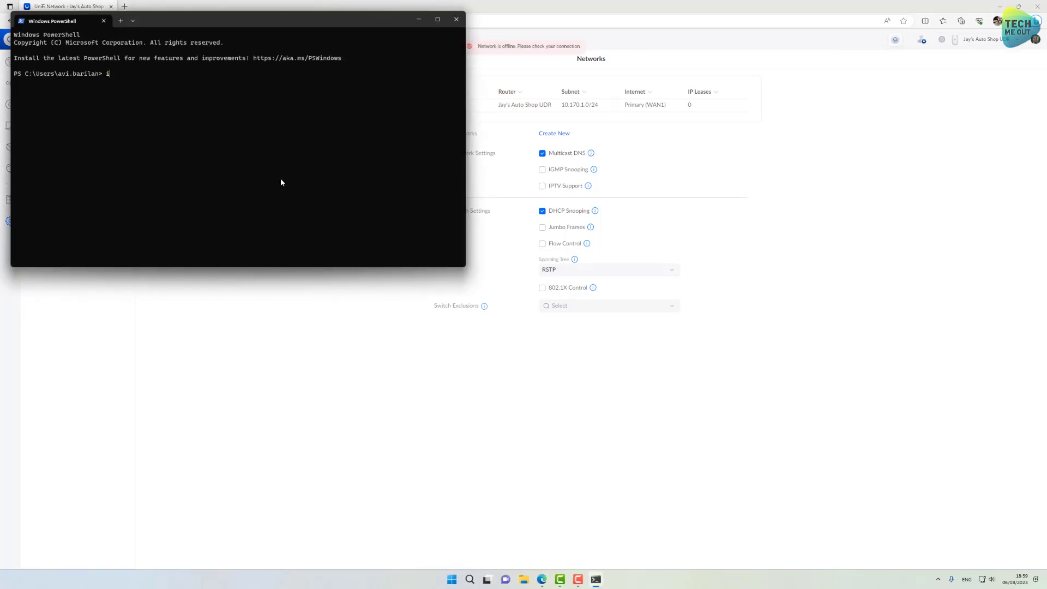
type("pconfig /release")
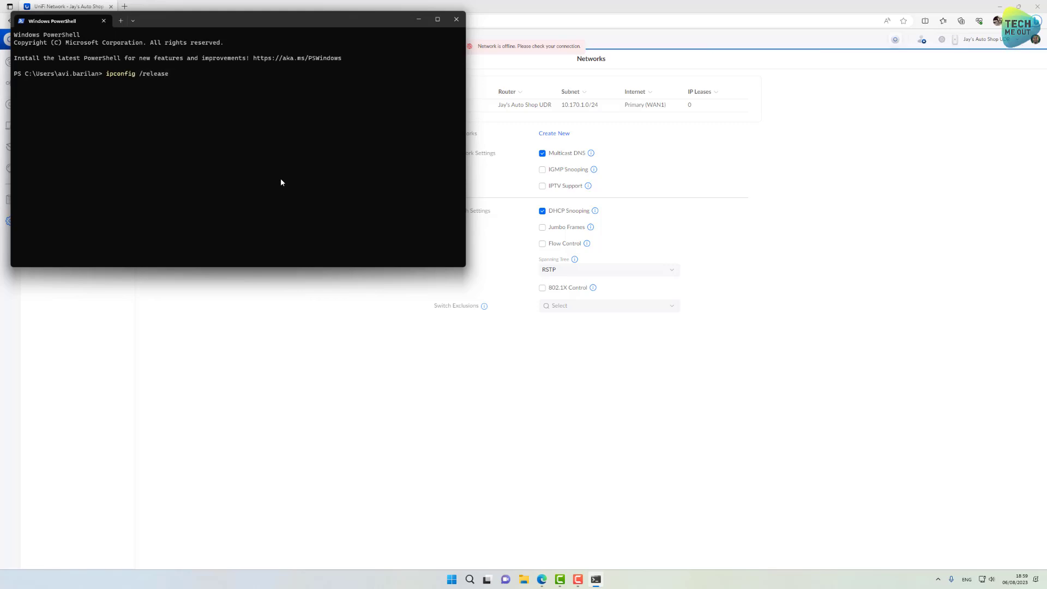
key("Return")
Renew the computer's IP address with ipconfig /renew
key("Up")
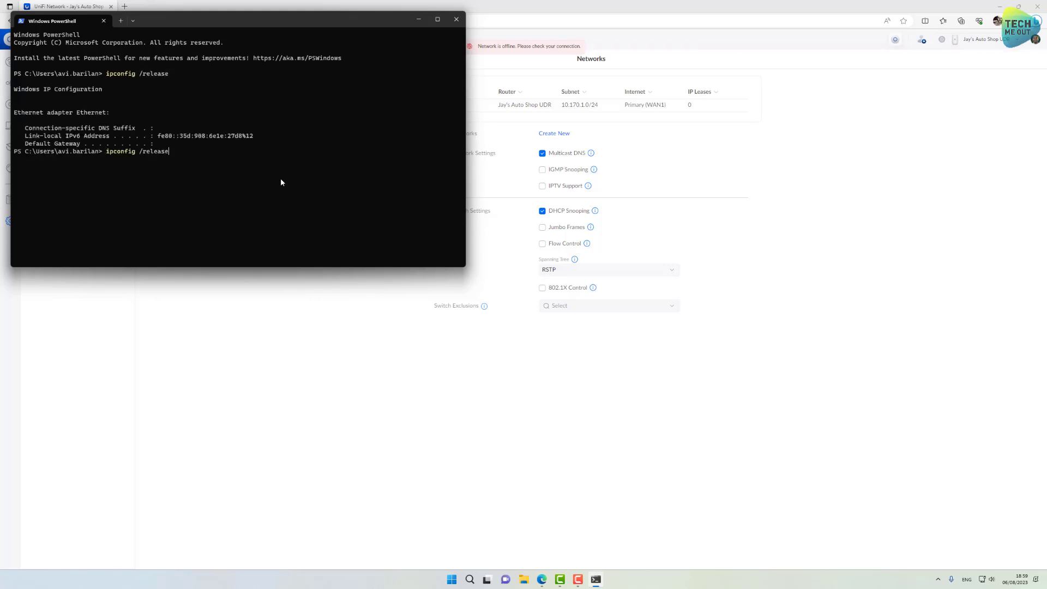
key("BackSpace")
key("BackSpace")
key("BackSpace")
key("BackSpace")
key("BackSpace")
type("new")
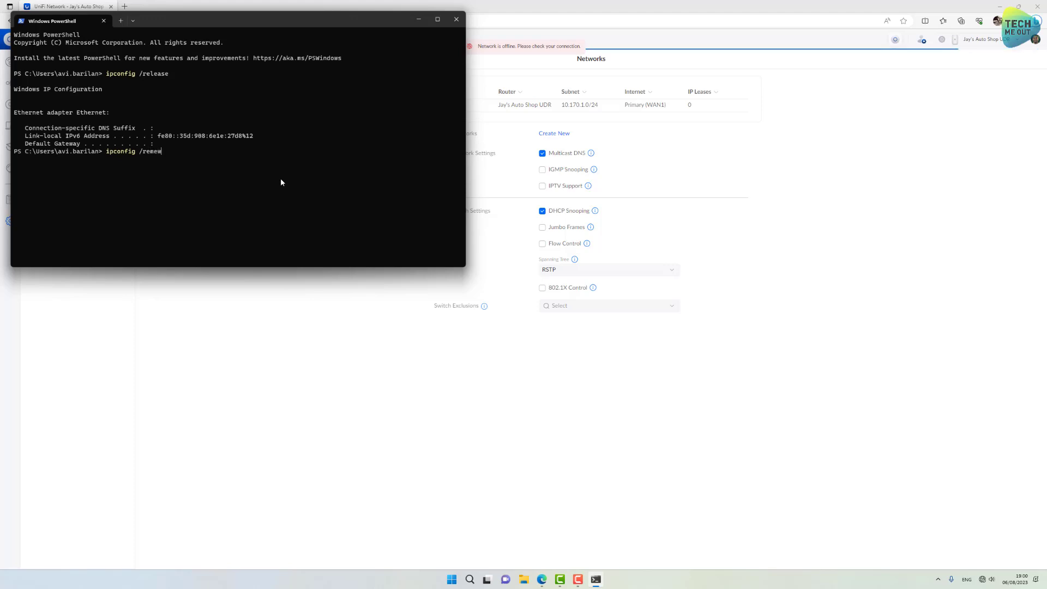
key("Return")
key("Up")
key("BackSpace")
key("BackSpace")
key("BackSpace")
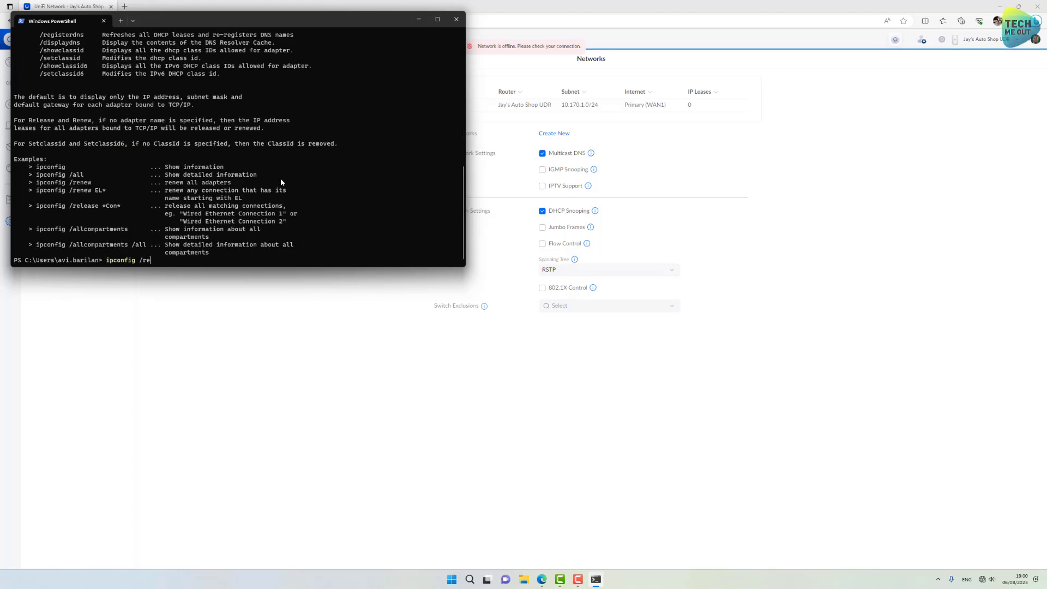
type("new")
key("Return")
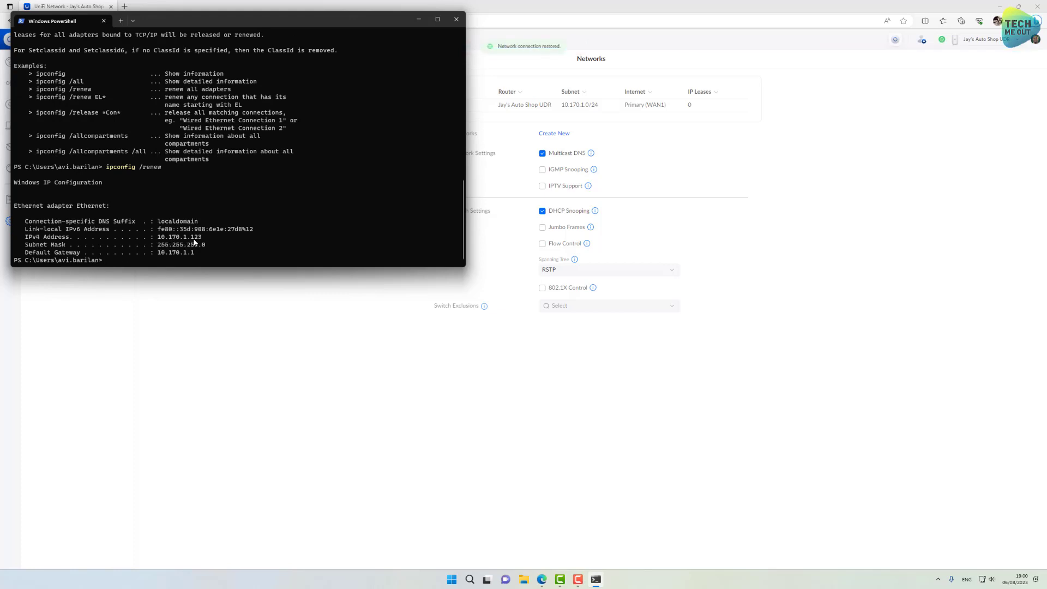
Return to the UniFi Network page in the browser and start a new virtual network named "Workstations"
left_click(234, 371)
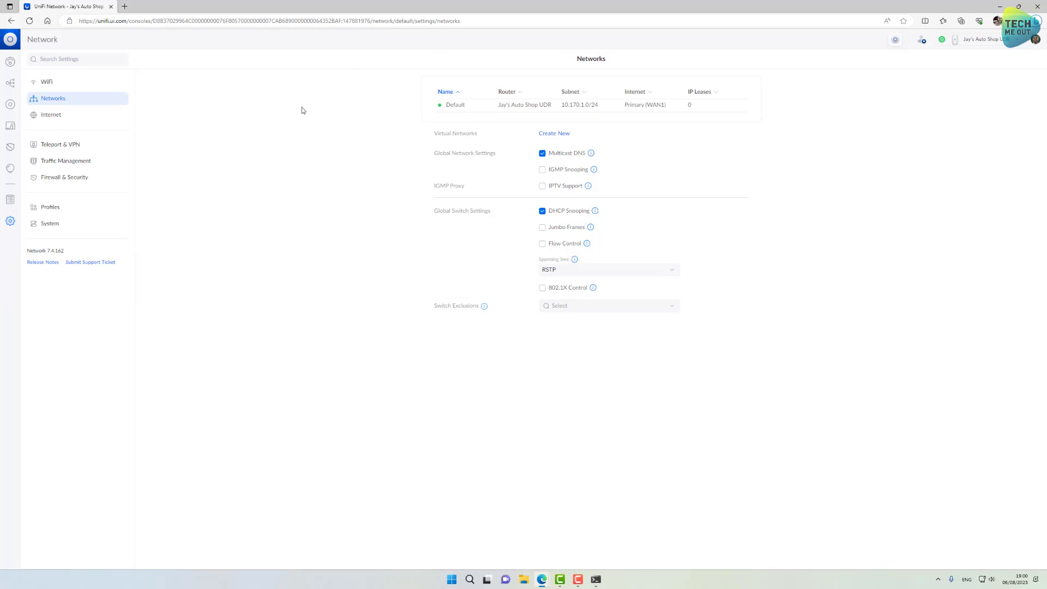
left_click(560, 136)
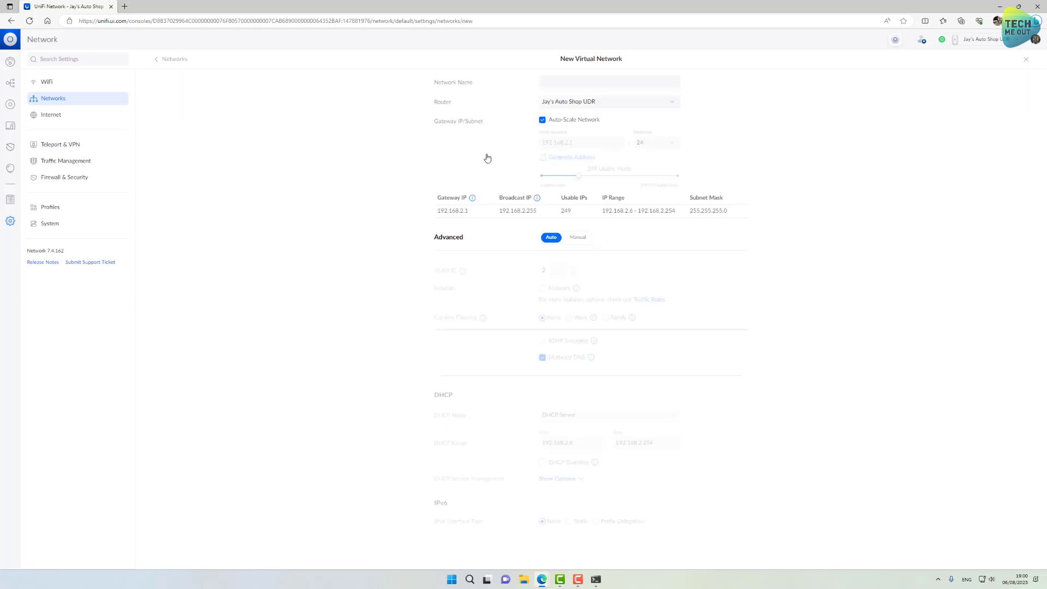
left_click(567, 85)
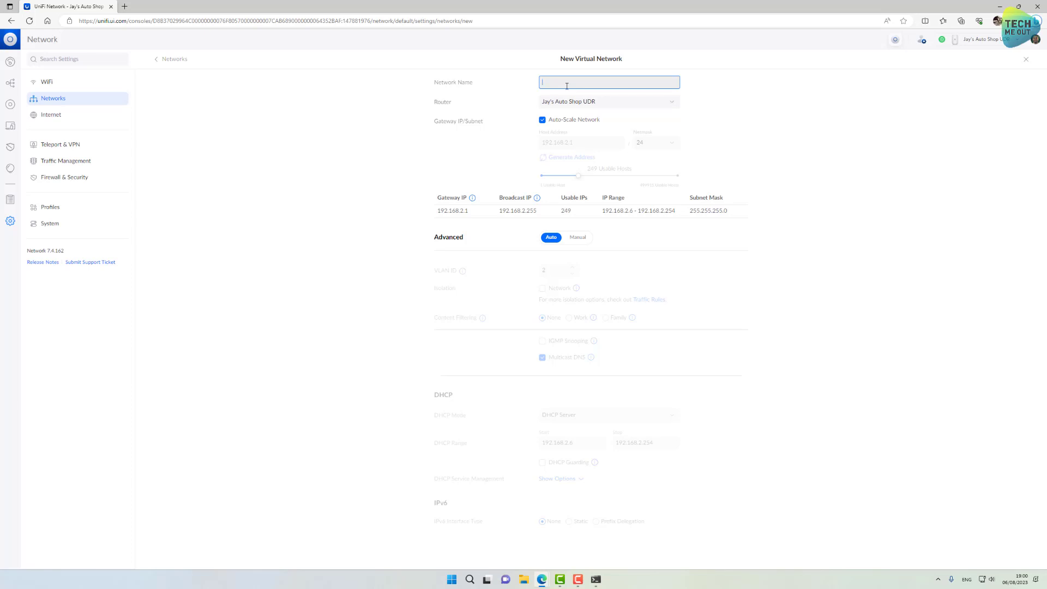
type("Cl")
type("Work")
type("stations")
Disable Auto-Scale Network for the Workstations network and set its host address to 10.170.2.1
left_click(543, 120)
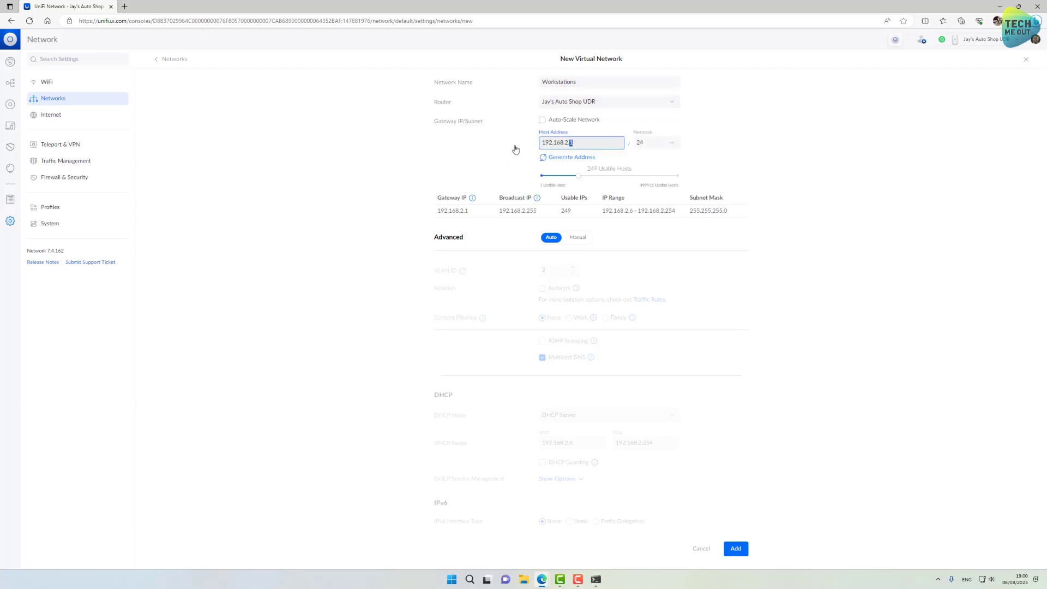
type("10")
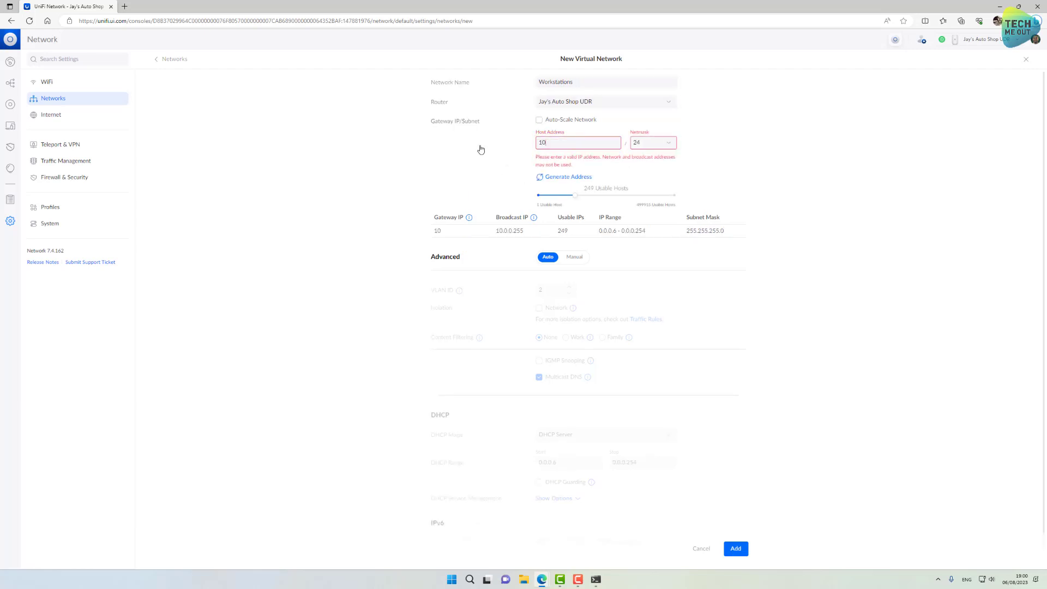
type(".170")
type(".2.1")
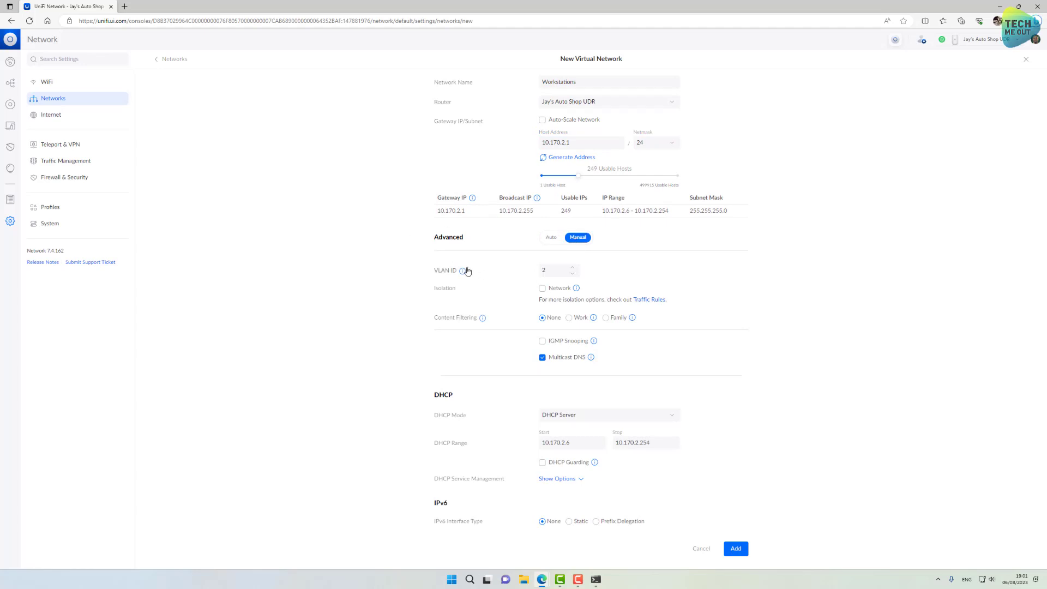
Use manual advanced settings for the Workstations network and set its content filtering to Work
left_click(553, 271)
left_click(570, 319)
mouse_move(594, 322)
Set the Workstations DHCP range to 10.170.2.20 through 10.170.2.250 and show the DHCP service management options
left_click(578, 444)
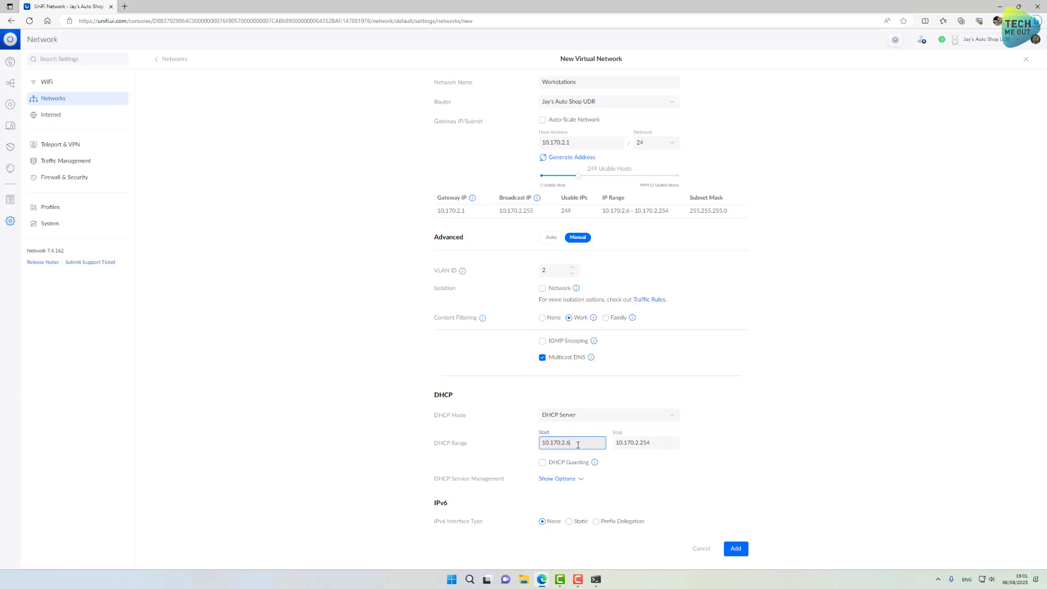
key("BackSpace")
type("20")
left_click(660, 445)
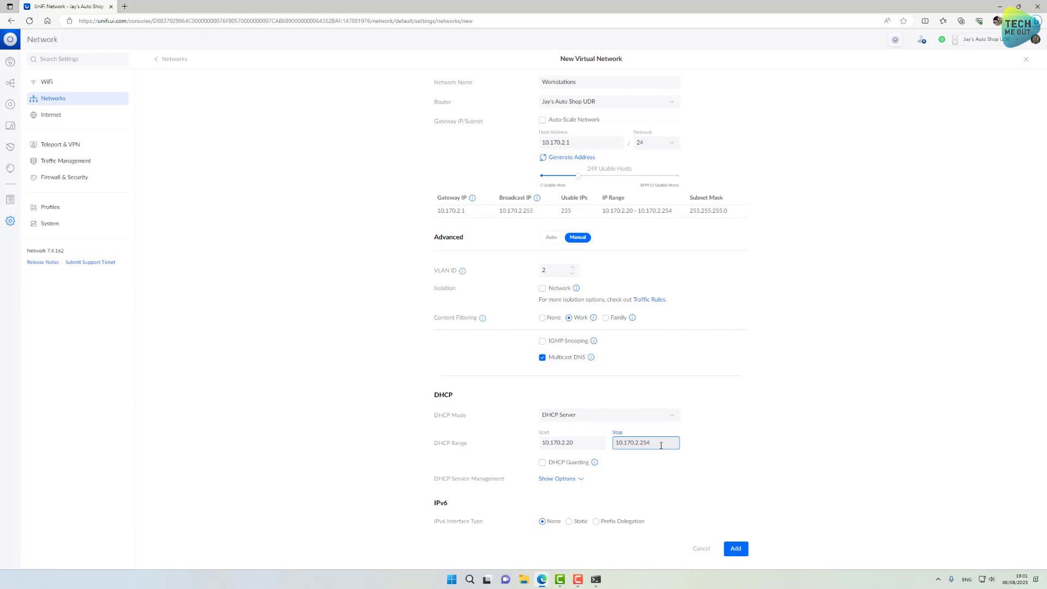
key("BackSpace")
type("0")
left_click(566, 480)
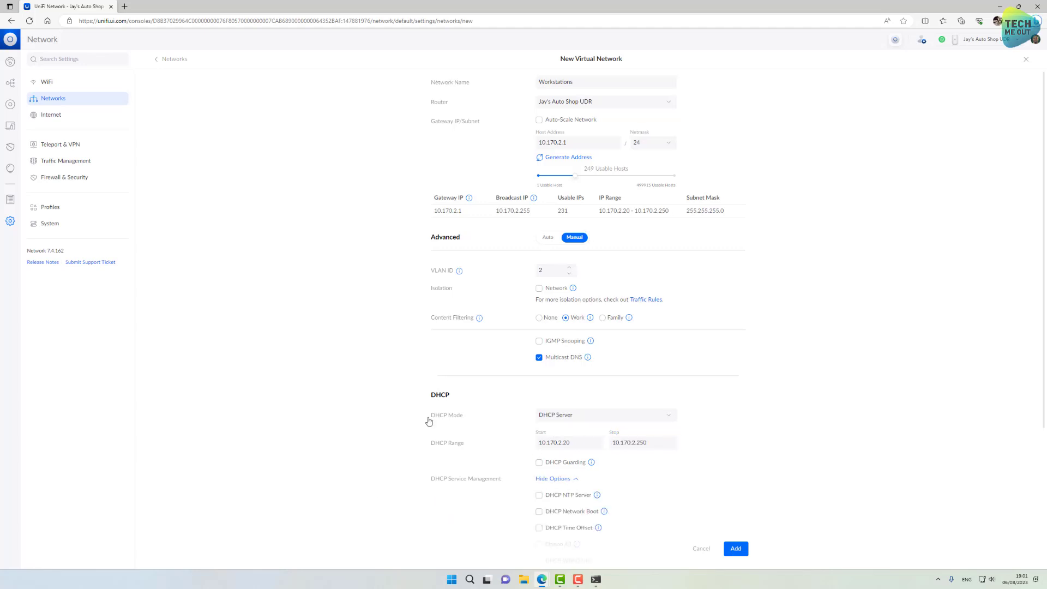
Set the Workstations DHCP DNS servers manually to 10.170.2.1, 8.8.8.8 and 1.1.1.1, and add the network
scroll(414, 414, "down", 3)
left_click(538, 418)
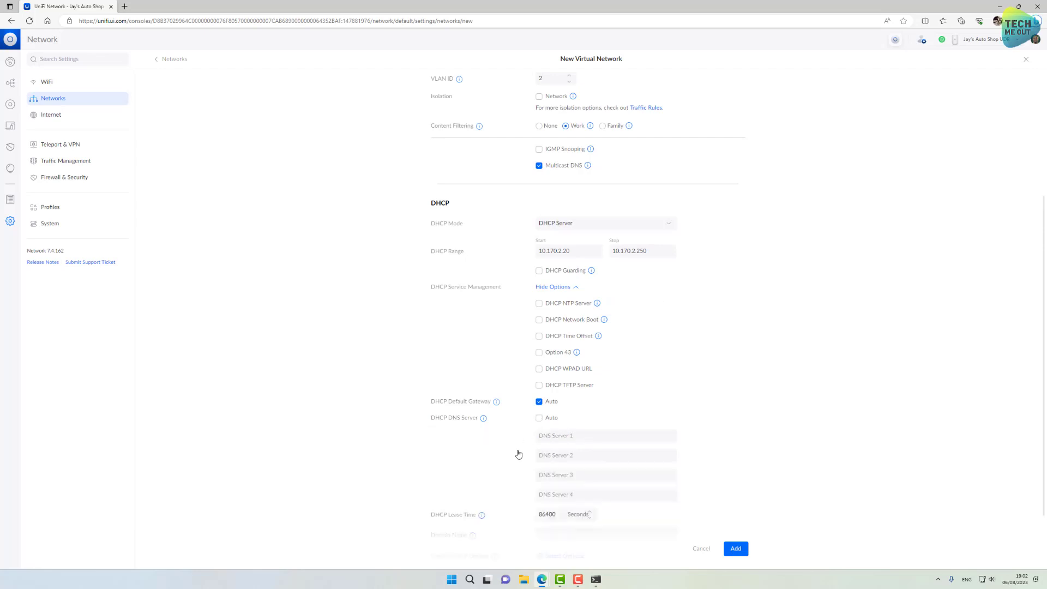
left_click(572, 435)
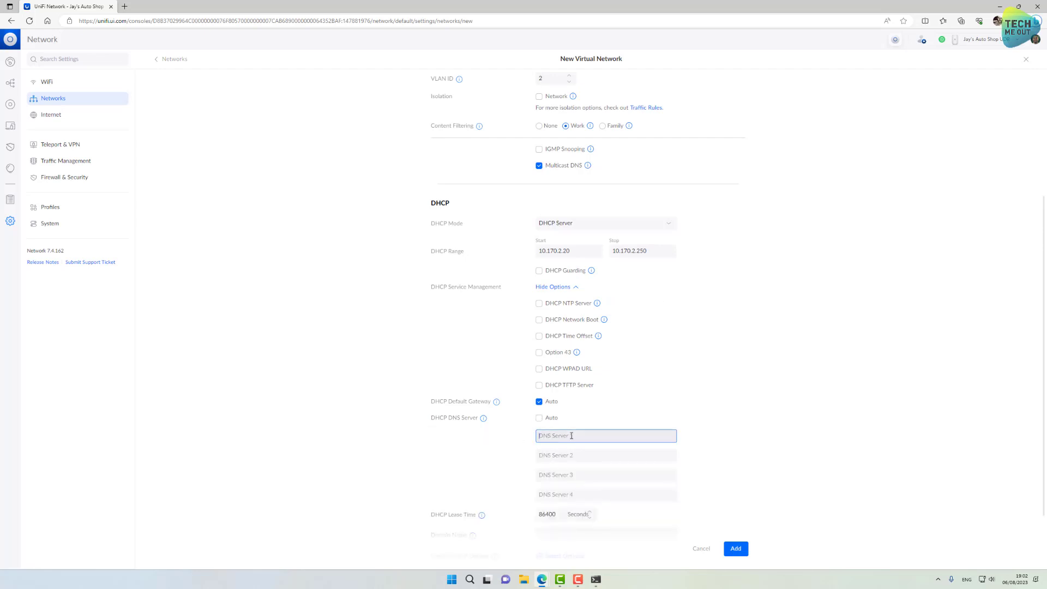
type("10.170.2.1")
key("Tab")
type("8.8")
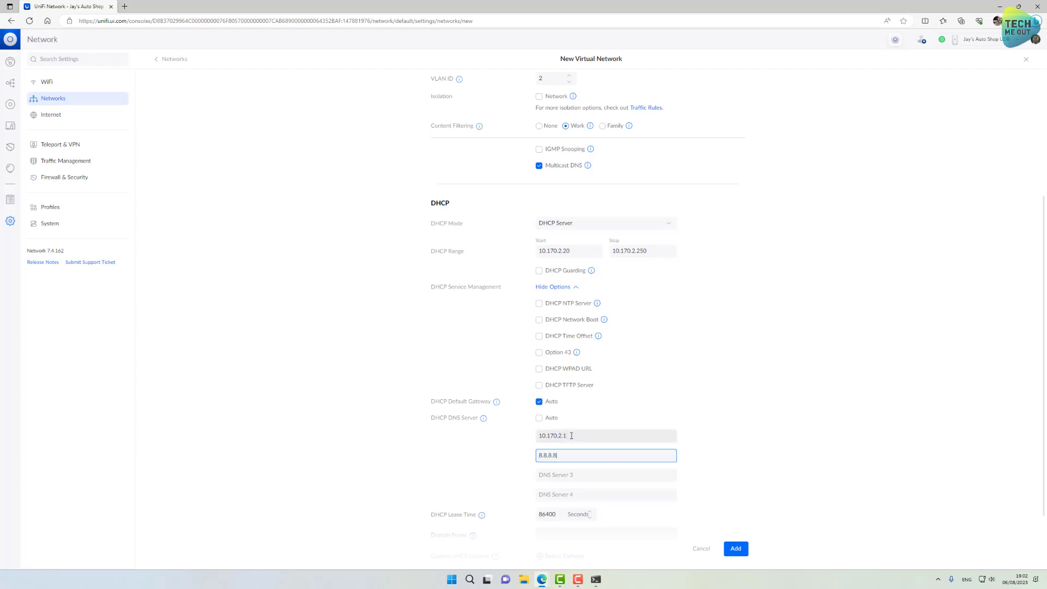
key("Tab")
type("1.1.1.1")
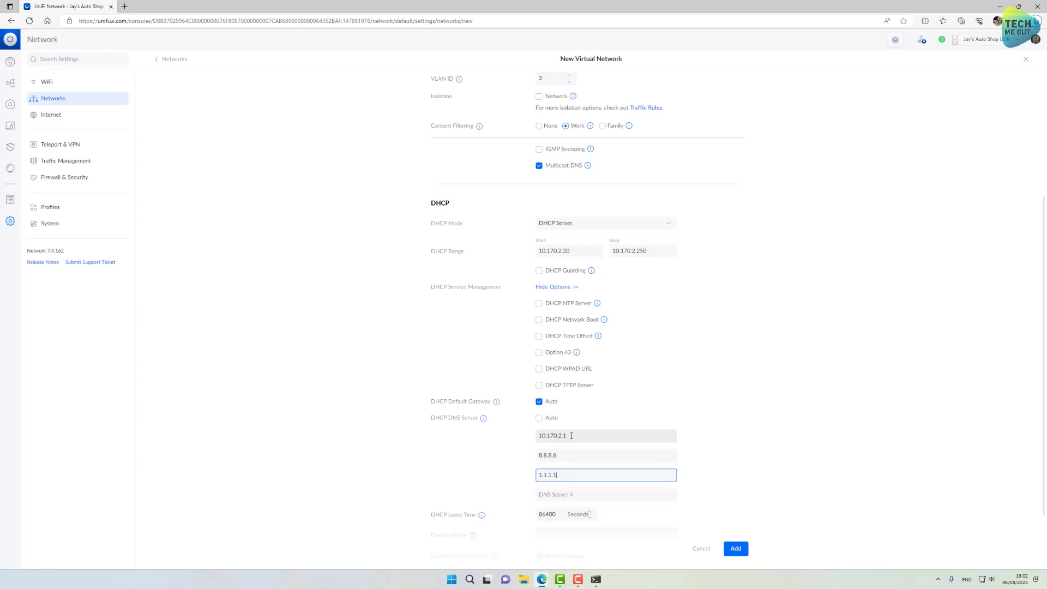
left_click(736, 549)
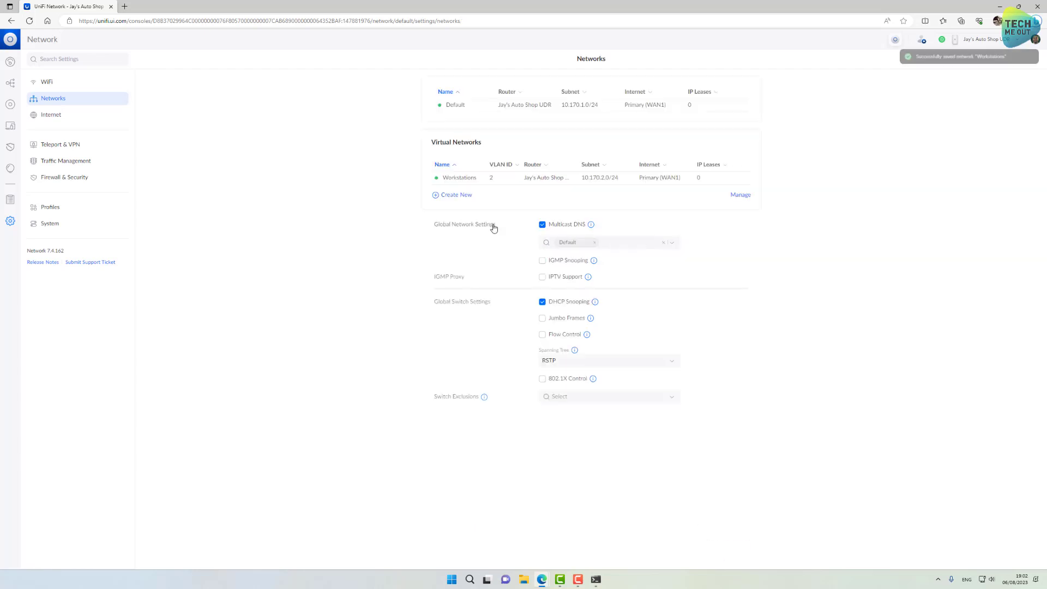
Start a new virtual network named "Servers"
left_click(463, 198)
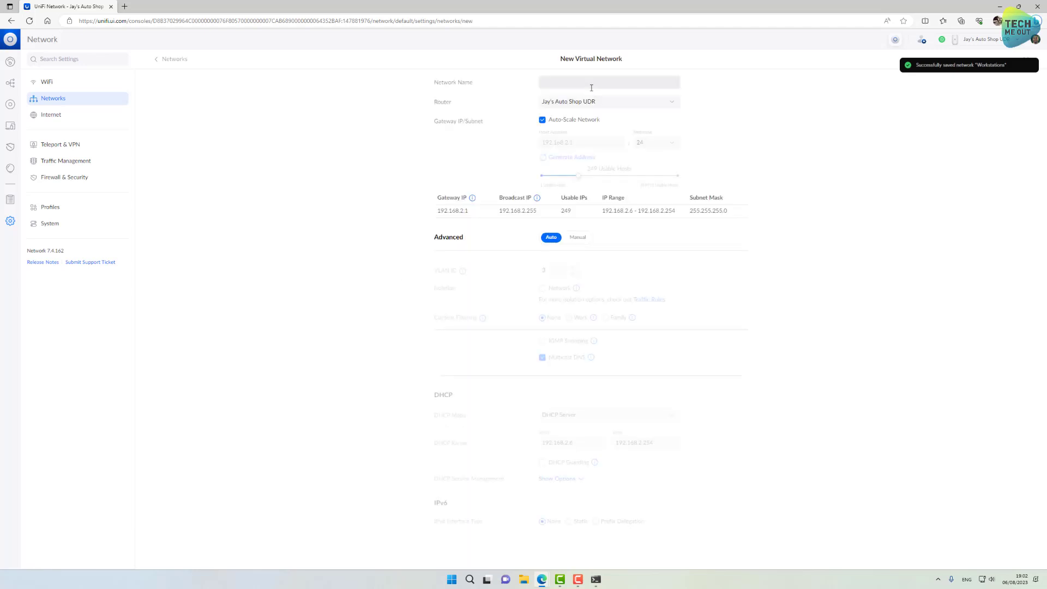
left_click(591, 87)
type("Serve")
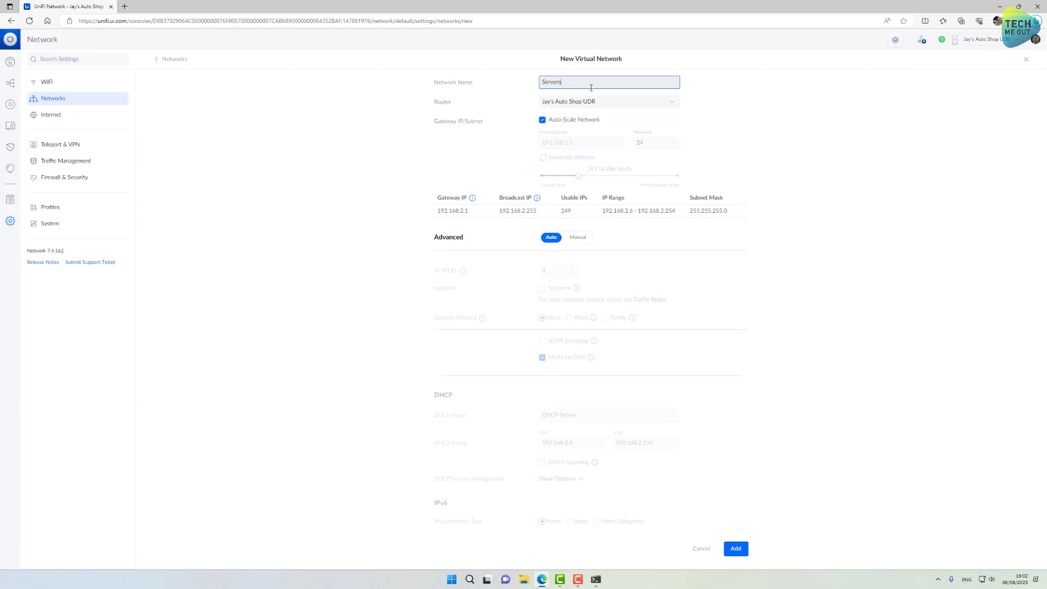
type("rs")
Disable Auto-Scale Network for the Servers network and set its host address to 10.170.3.1
left_click(567, 120)
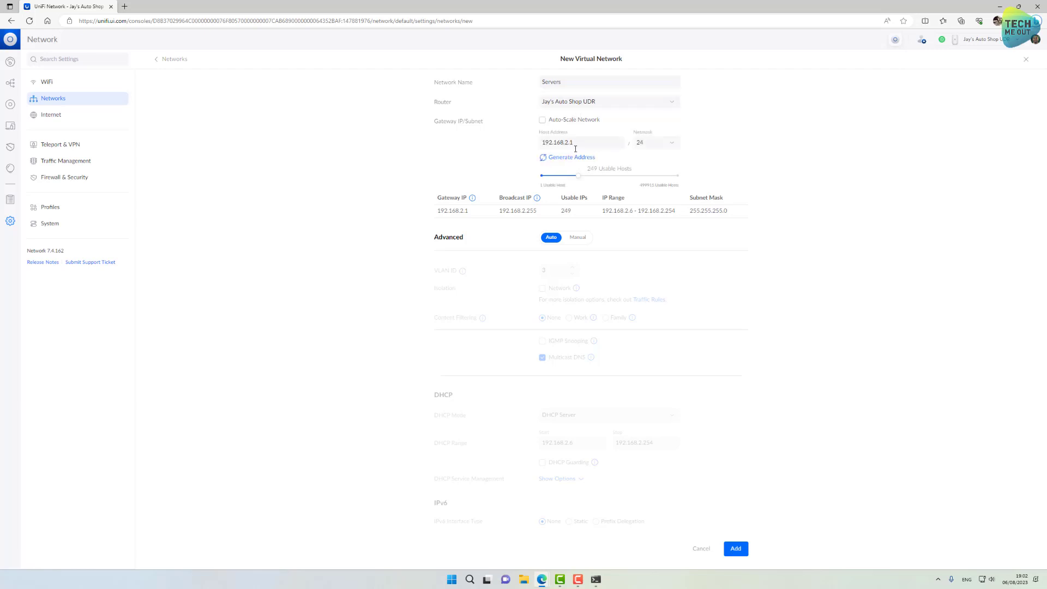
double_click(576, 148)
type("172")
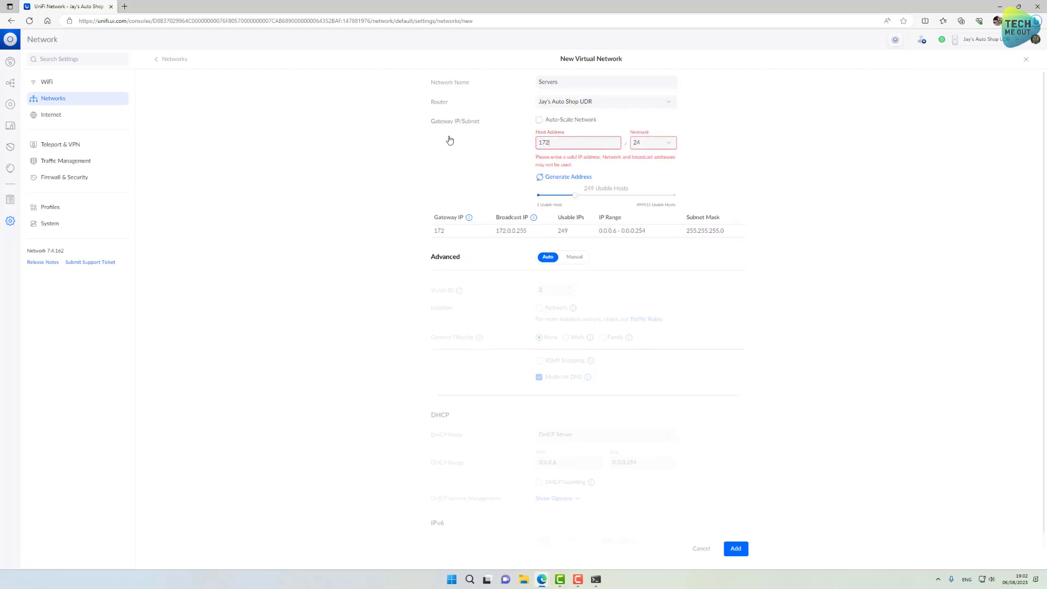
key("BackSpace")
key("BackSpace")
type("10.170.3.1")
Use manual advanced settings for the Servers network, set its DHCP mode to None, and add the network
left_click(577, 237)
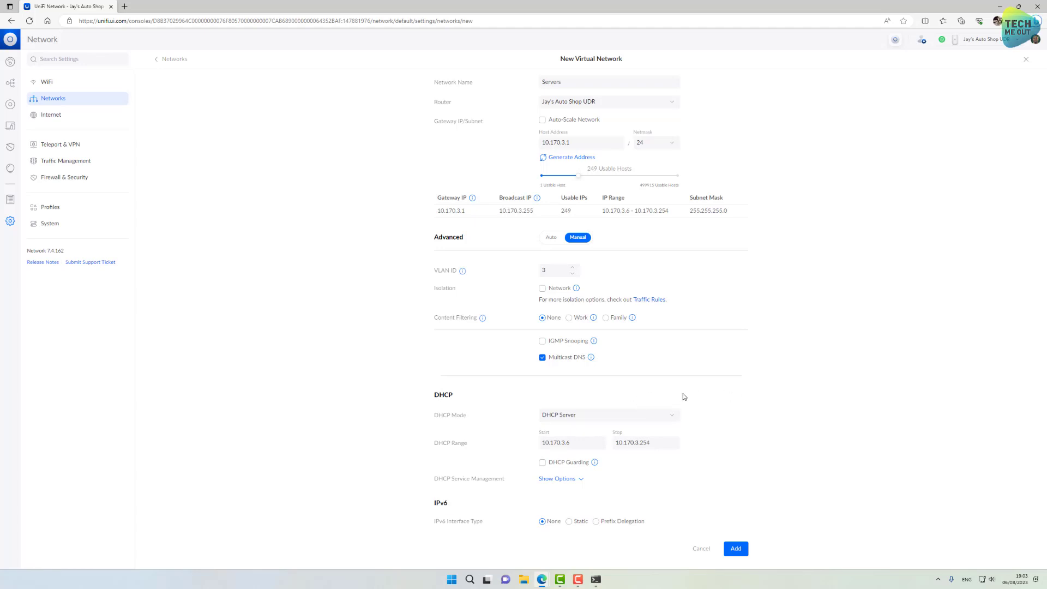
left_click(611, 421)
left_click(595, 429)
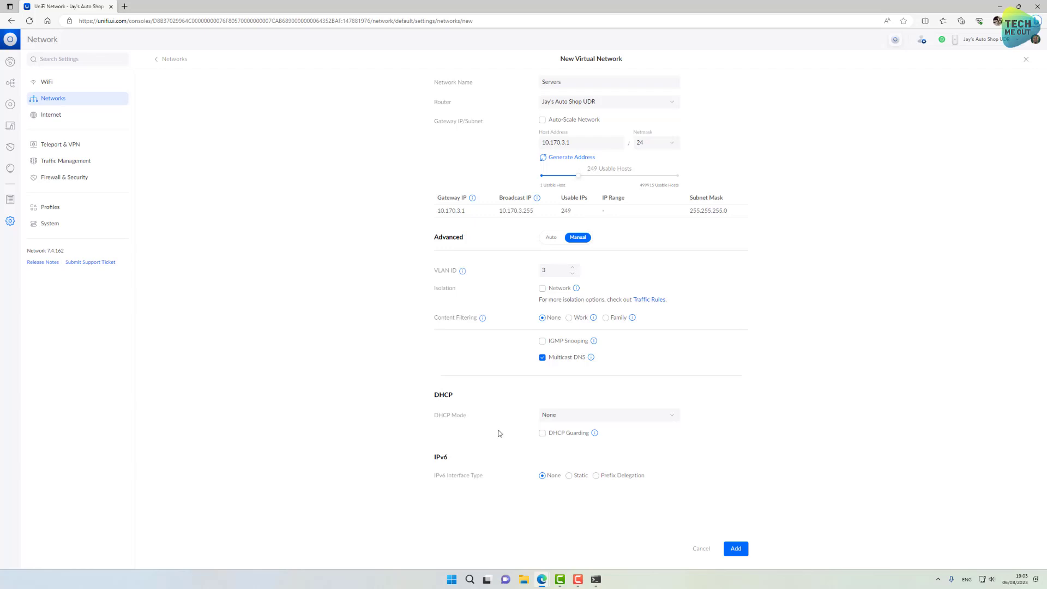
left_click(733, 549)
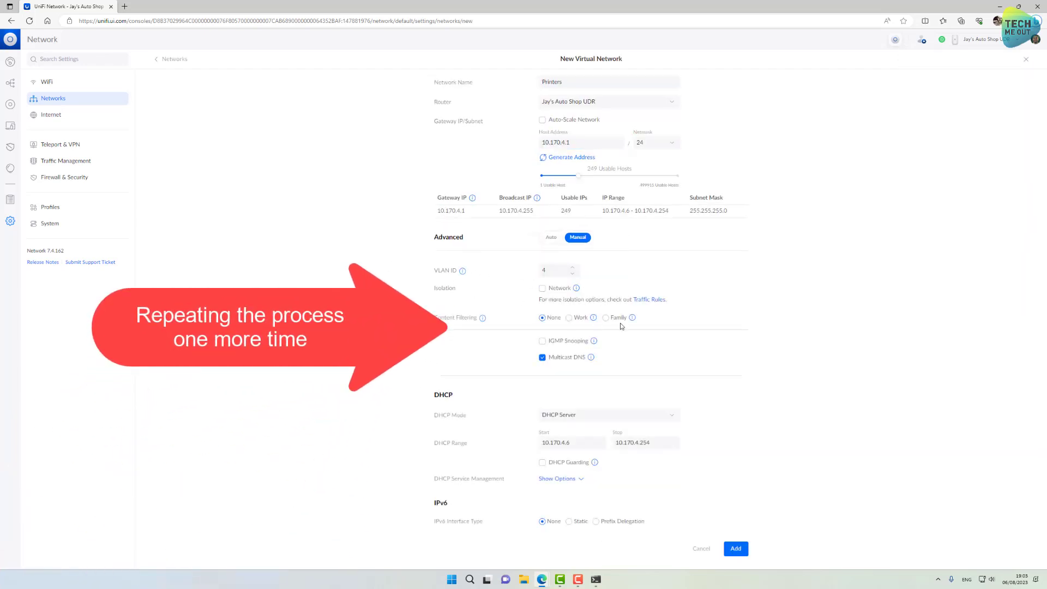
Set the Printers network's DHCP range to 10.170.4.100 through 10.170.4.130
left_click(577, 443)
key("BackSpace")
type("100")
left_click_drag(652, 443, 640, 443)
type("130")
key("Tab")
Set the Printers DHCP DNS servers manually to 10.170.4.1 and 8.8.8.8, and add the network
left_click(570, 479)
scroll(570, 479, "down", 4)
left_click(540, 418)
left_click(556, 436)
type("10.170.4.1")
key("Tab")
type("8.8.8.8")
key("Tab")
left_click(728, 551)
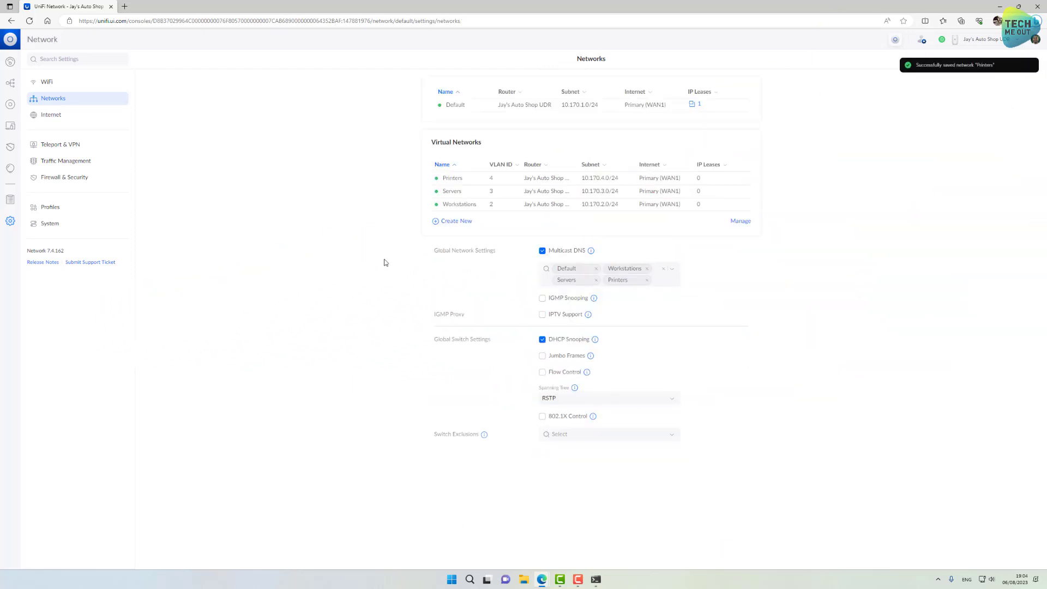
Start a new virtual network named "Jay's Guests" with Auto-Scale Network disabled and host address 10.170.99.1
left_click(458, 222)
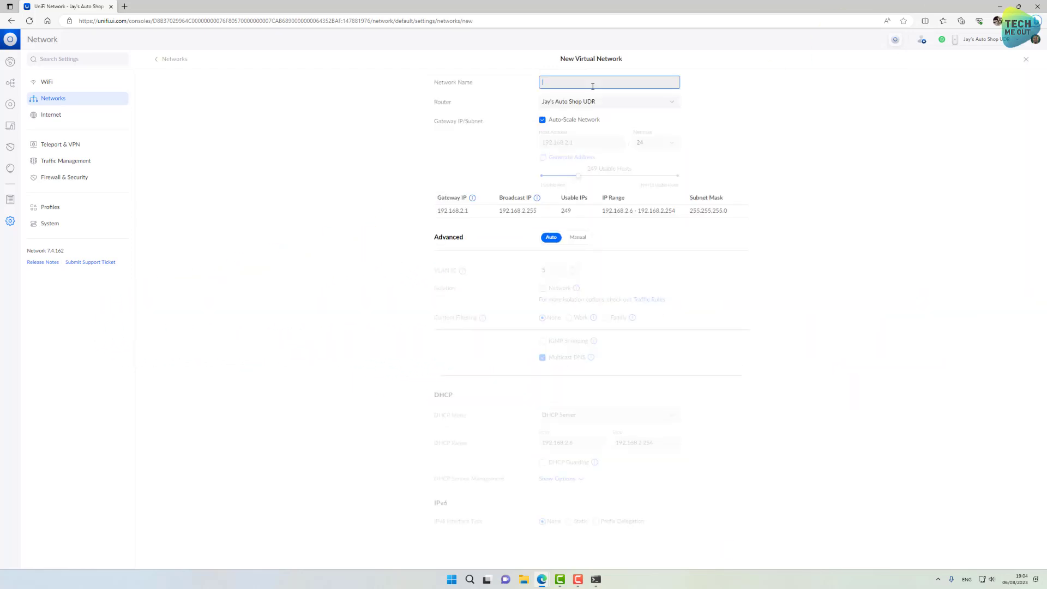
type("Jay's Guests")
left_click(567, 120)
left_click_drag(569, 143, 524, 147)
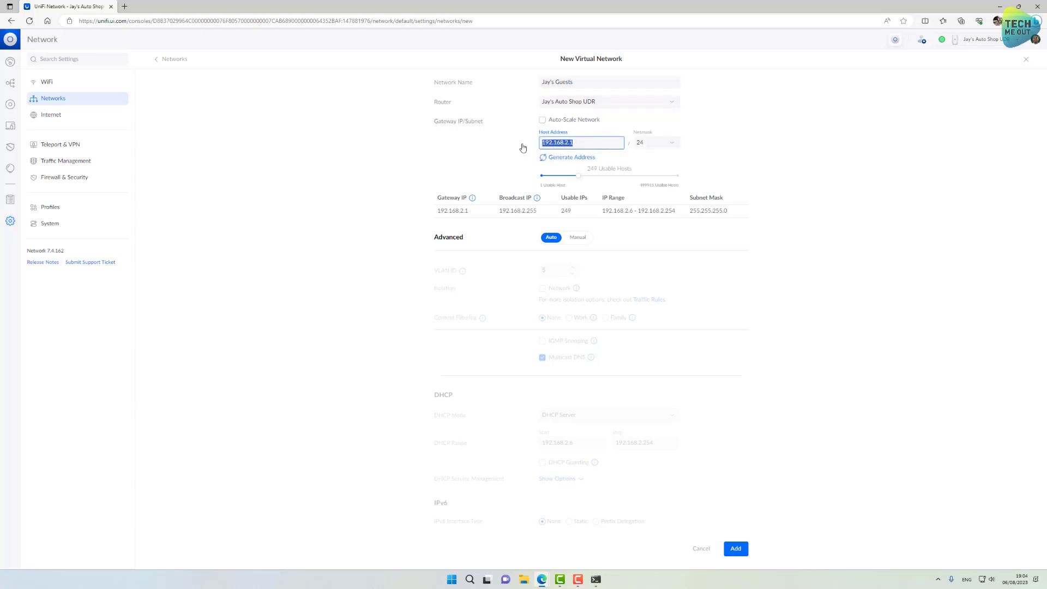
type("10")
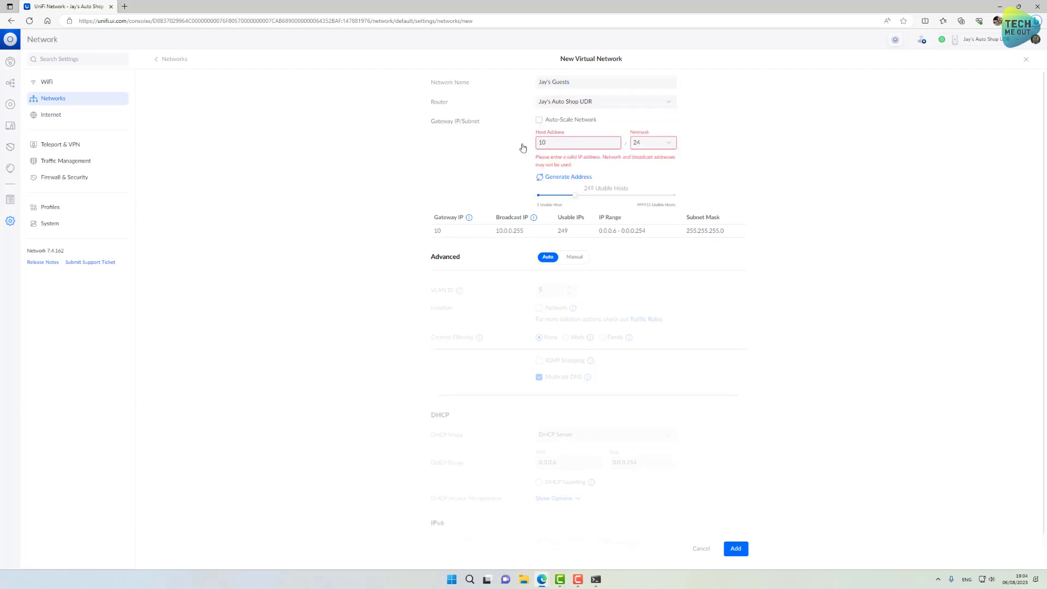
type(".170")
type(".99.1")
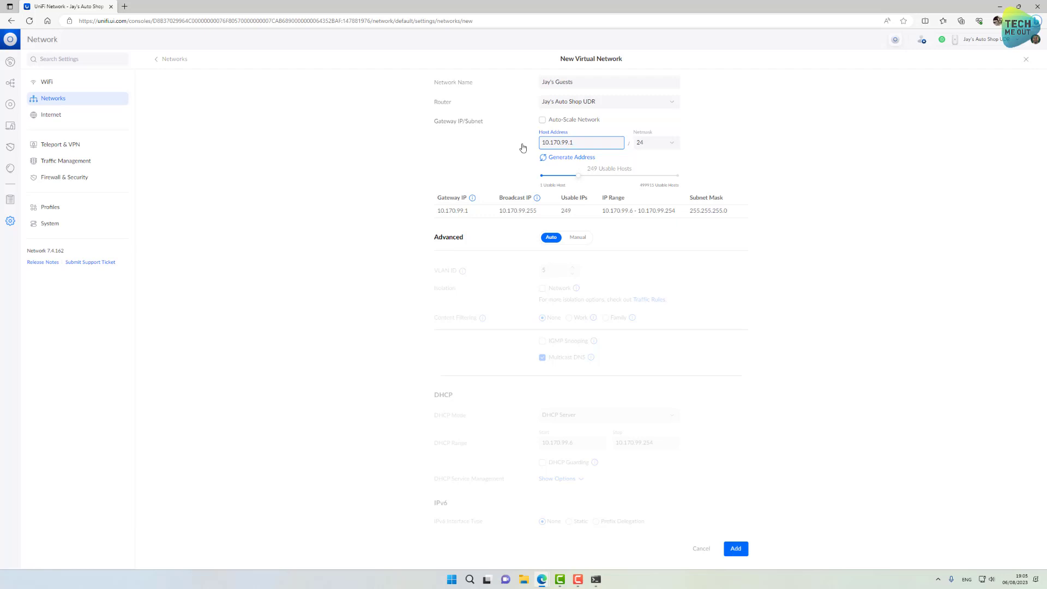
Use manual advanced settings for the Jay's Guests network with VLAN ID 99, network isolation enabled and Work content filtering
left_click(578, 237)
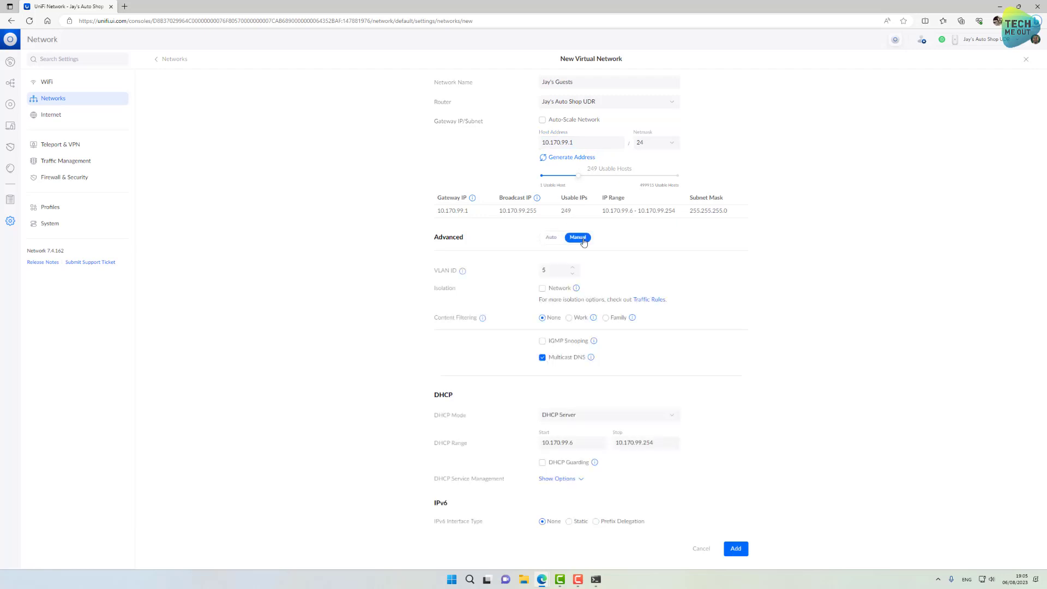
left_click(552, 270)
key("BackSpace")
type("99")
left_click(543, 289)
left_click(569, 321)
Set the Jay's Guests DHCP DNS servers manually to 8.8.8.8 and 1.1.1.1, and add the network
left_click(567, 479)
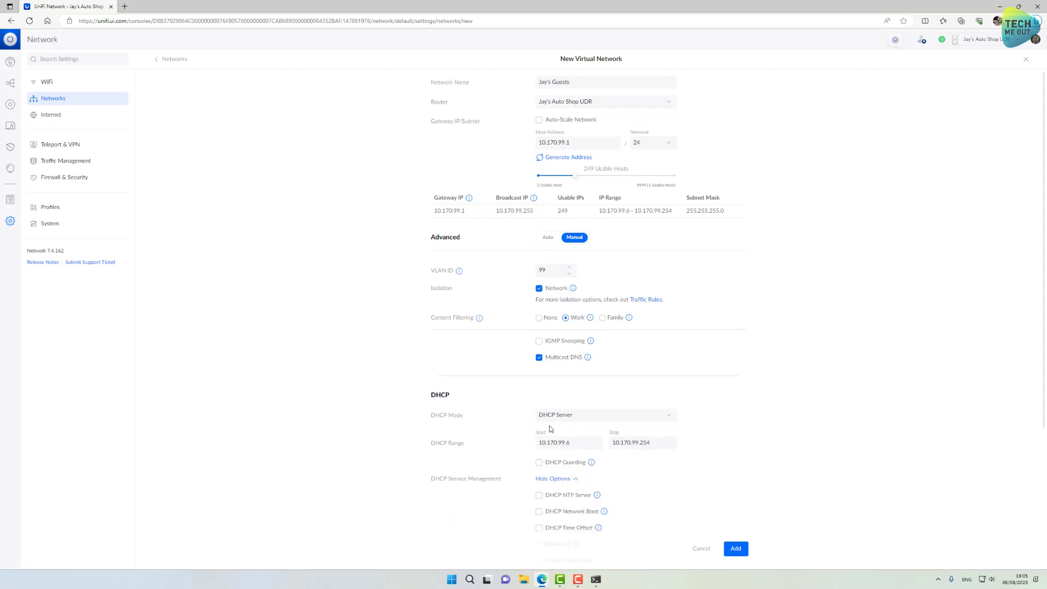
scroll(552, 426, "down", 3)
left_click(548, 418)
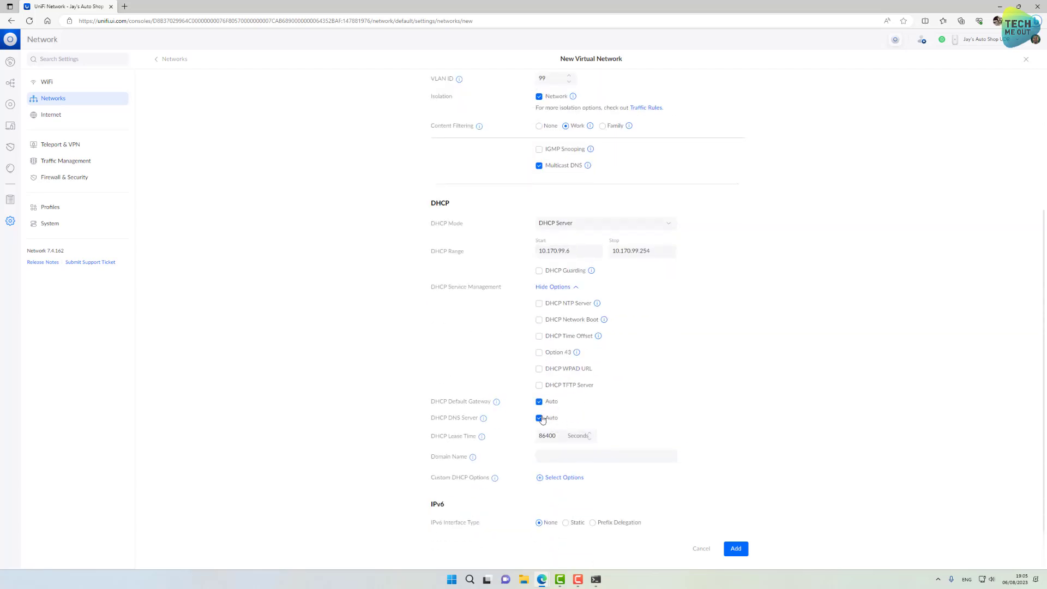
left_click(571, 437)
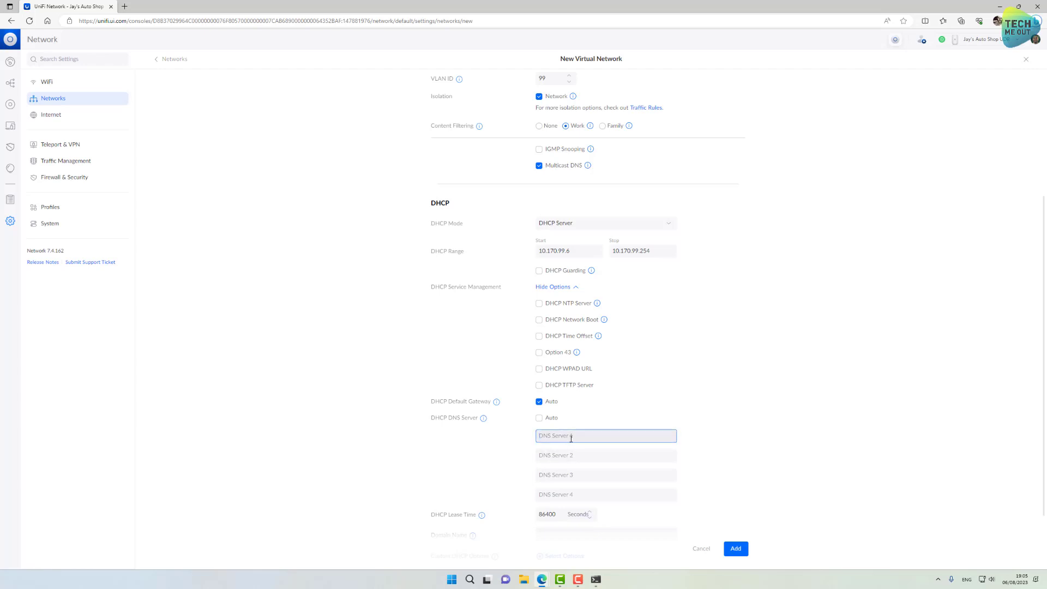
type("8.8.8.8")
key("Tab")
type("1.1.1.1")
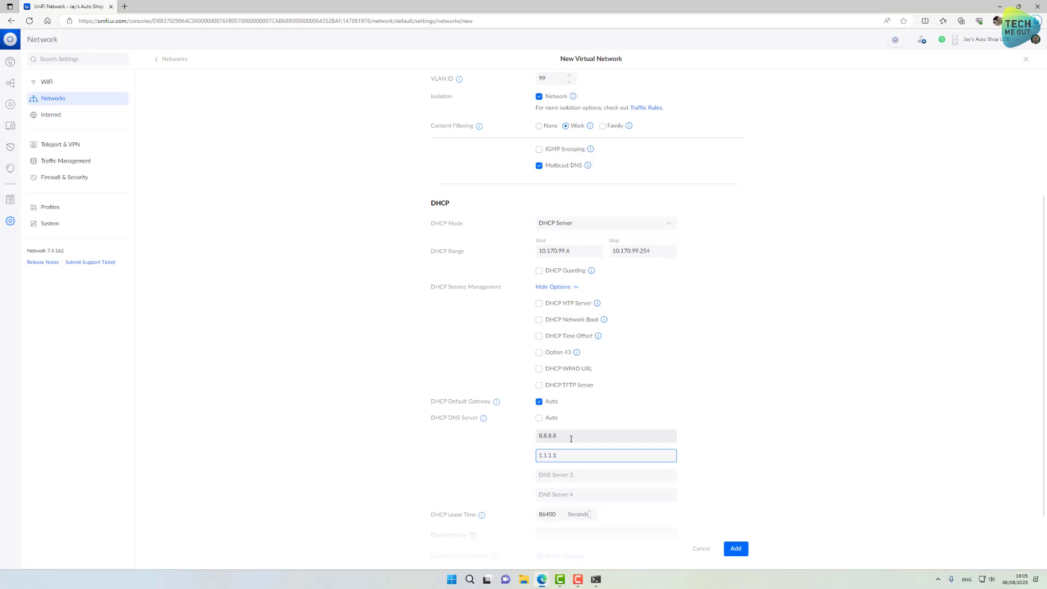
left_click(735, 549)
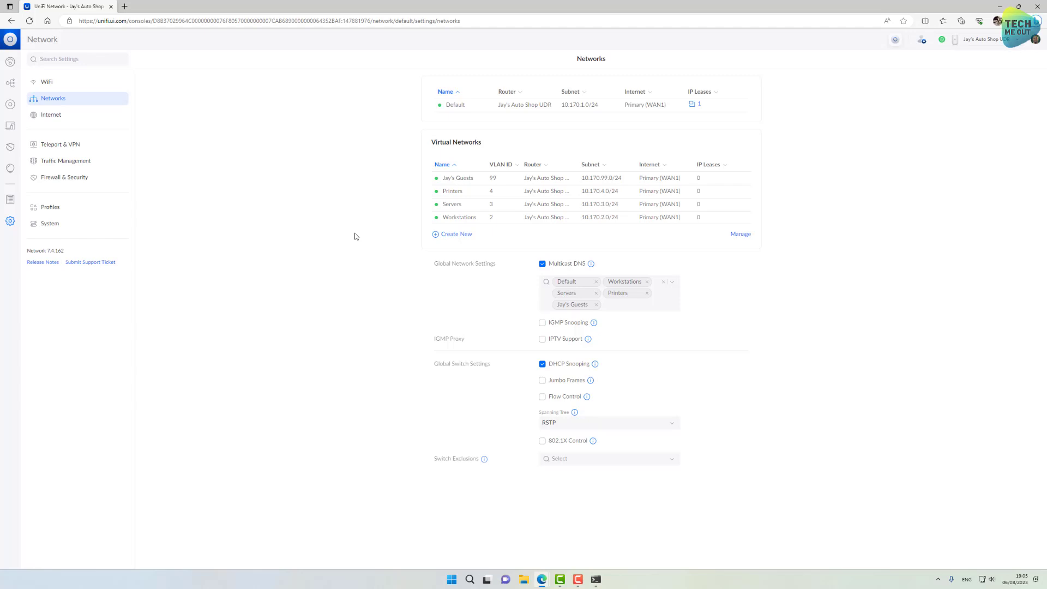
Assign the Jay's Guests WiFi to the Jay's Guests virtual network and apply the change
left_click(79, 84)
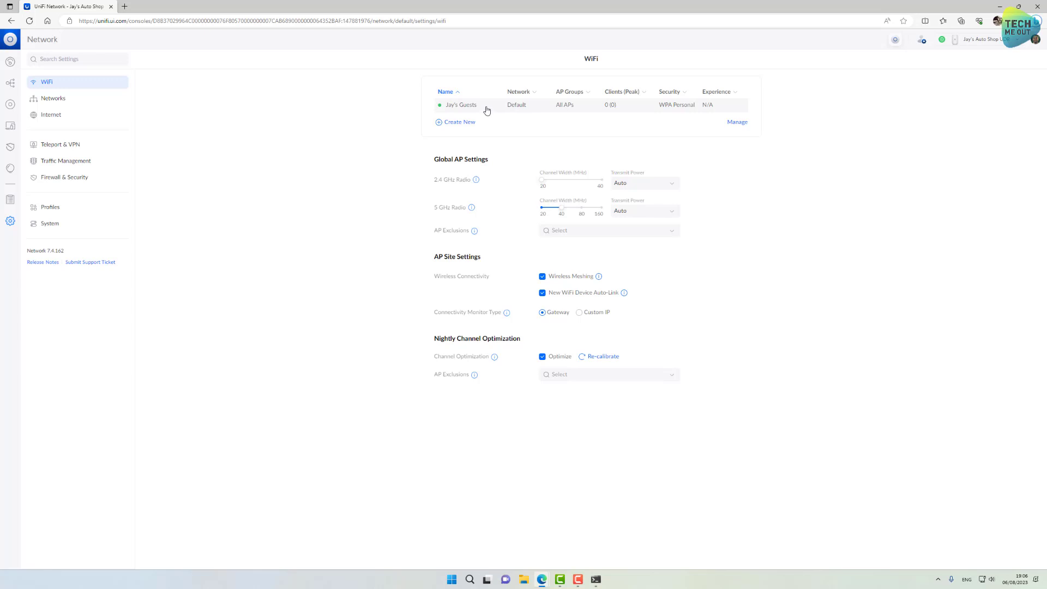
left_click(487, 111)
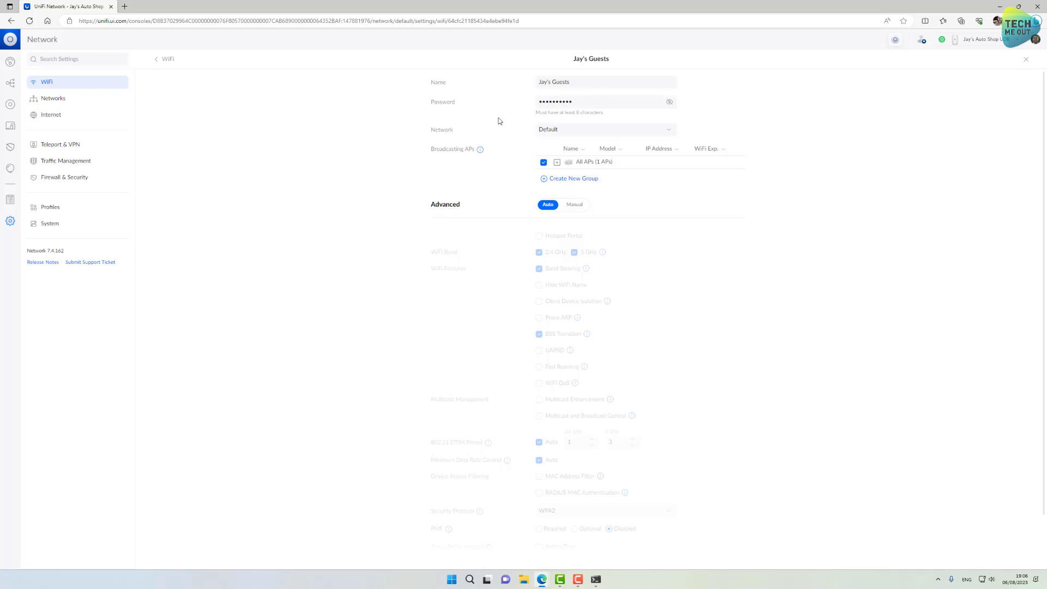
left_click(564, 134)
scroll(567, 175, "down", 2)
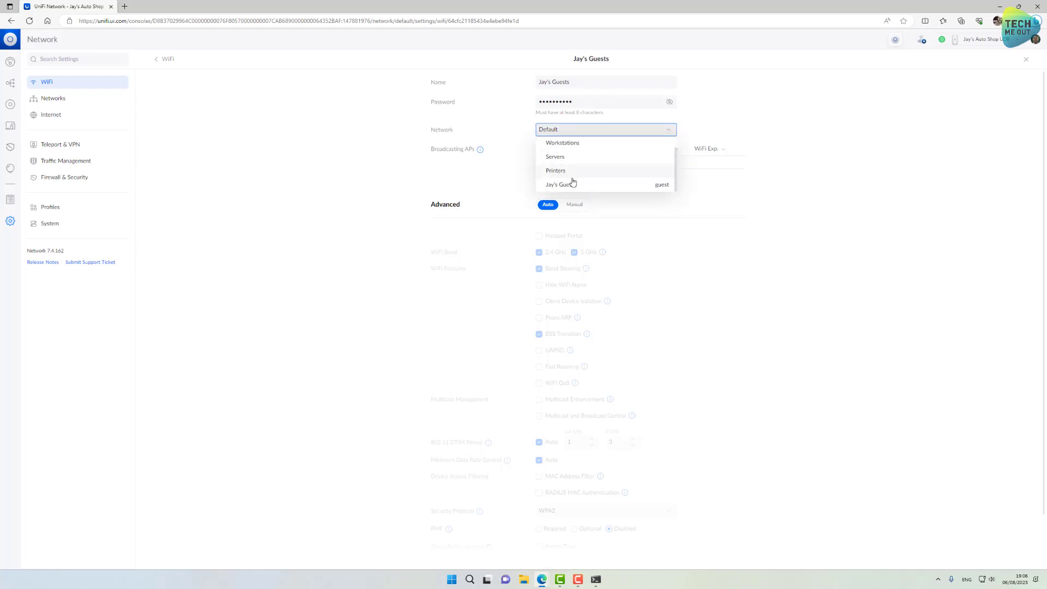
left_click(572, 130)
scroll(775, 194, "up", 2)
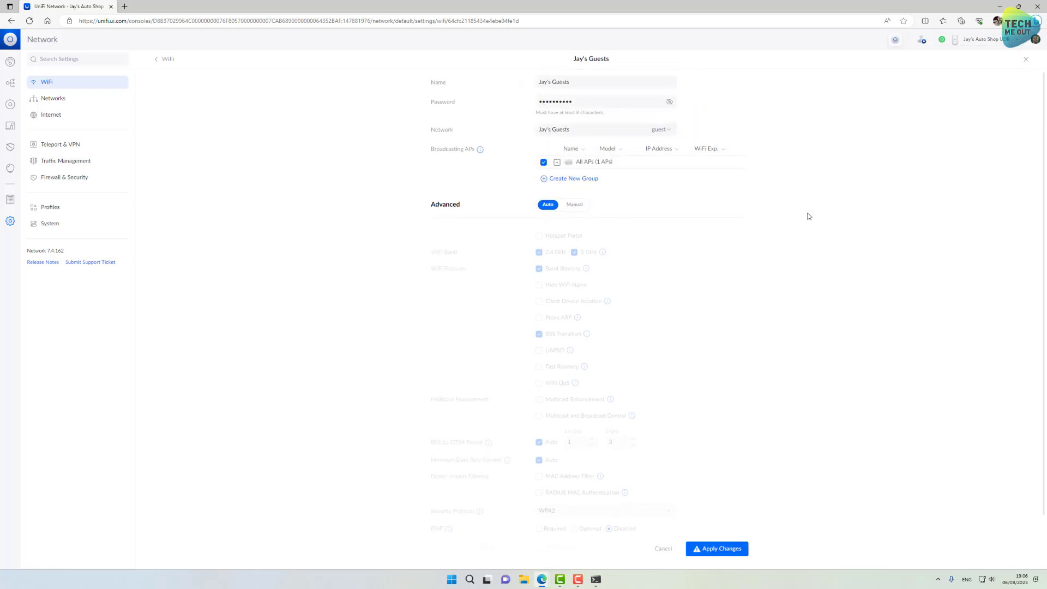
scroll(380, 221, "down", 2)
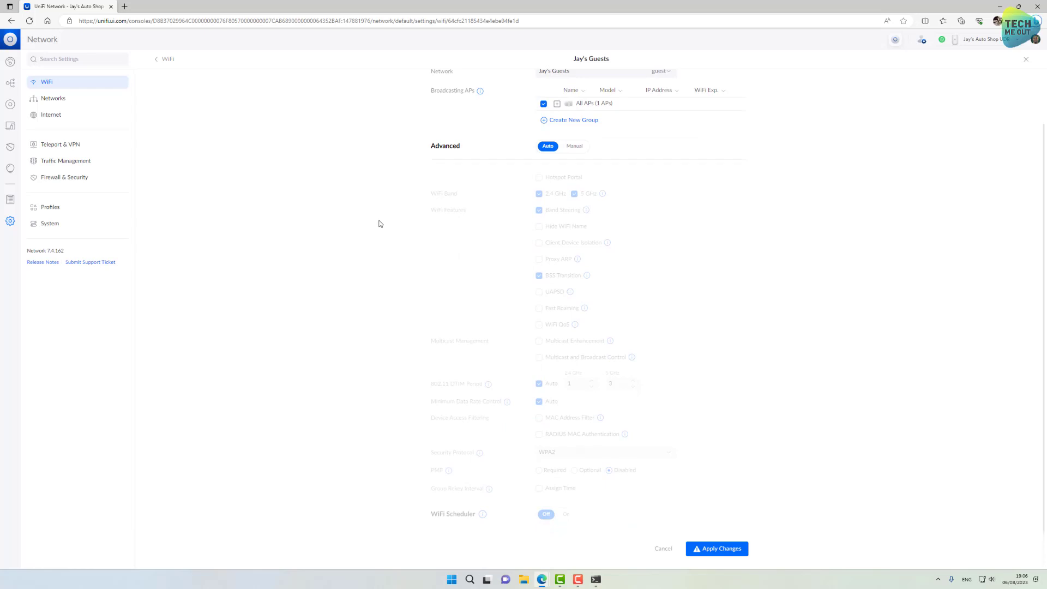
left_click(716, 550)
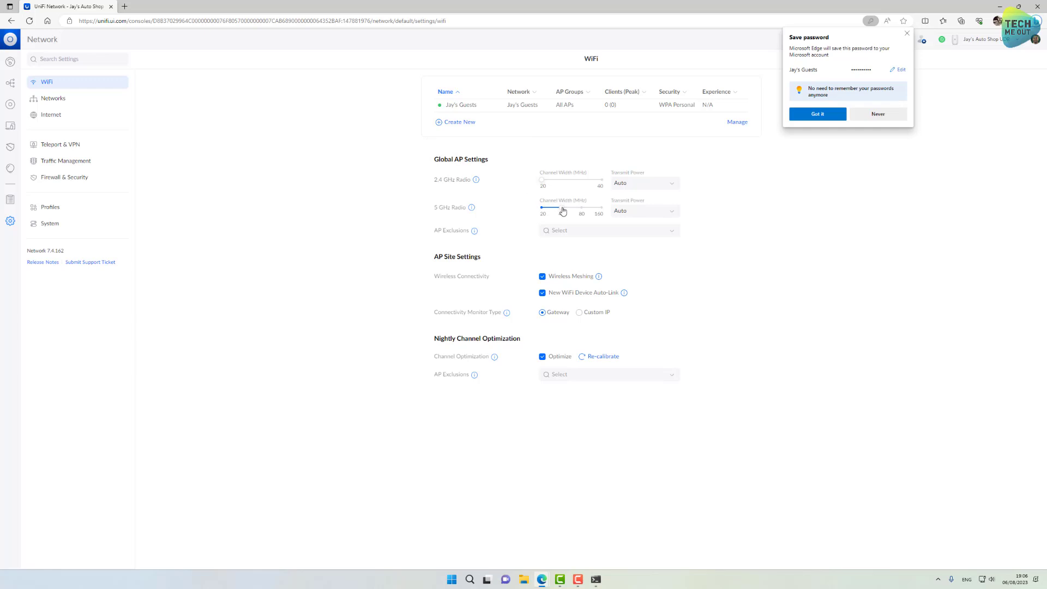
Set the global 5 GHz radio channel width to 80 MHz, dismiss the password-saving prompt, and apply the change
left_click_drag(562, 211, 581, 212)
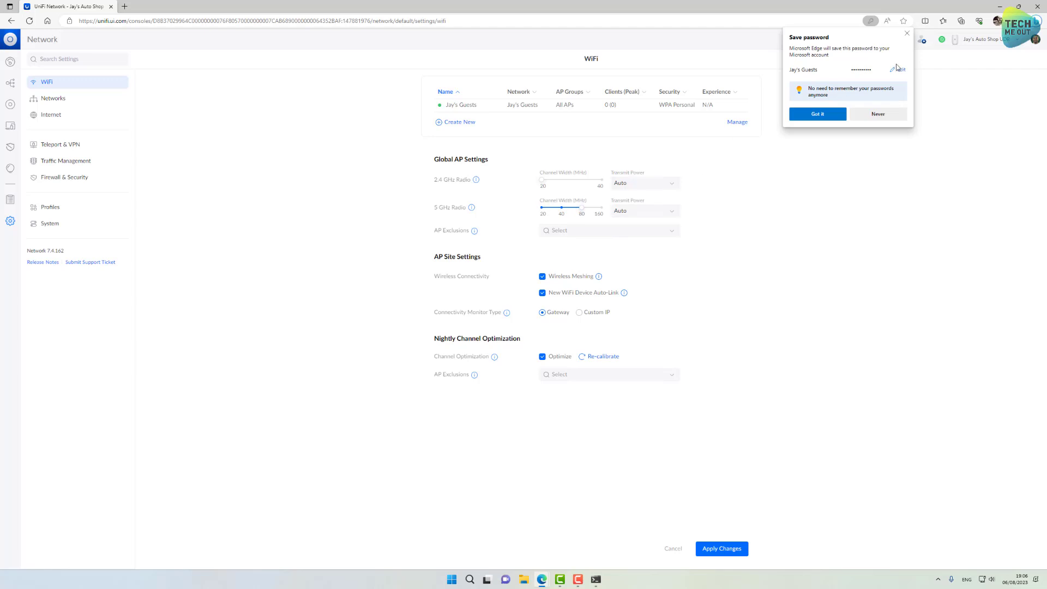
left_click(906, 33)
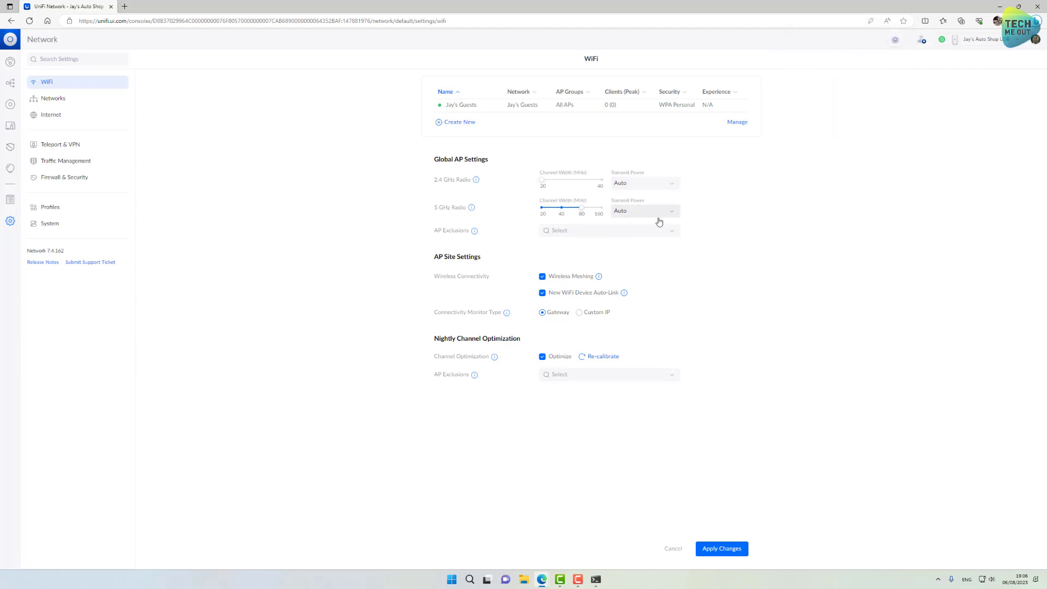
left_click(720, 552)
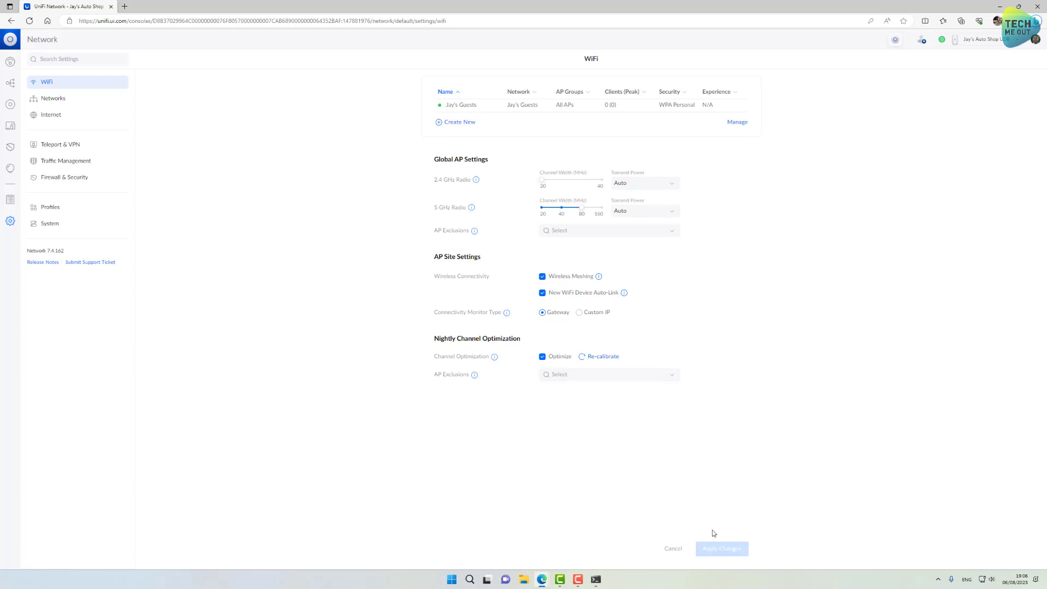
Start a new WiFi network named "Jay's Employees"
left_click(467, 123)
left_click(570, 82)
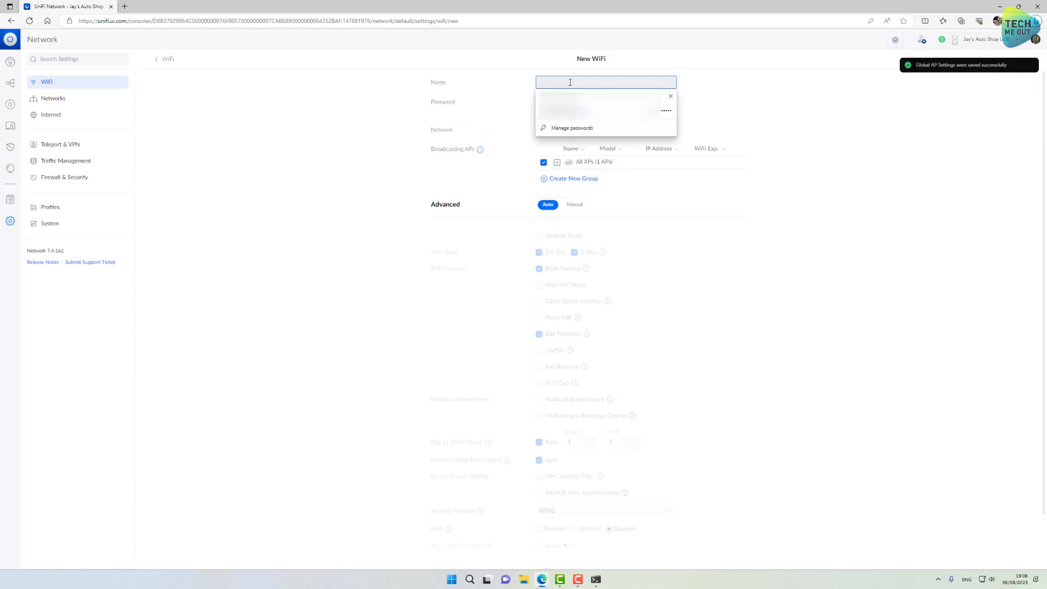
type("Jay's")
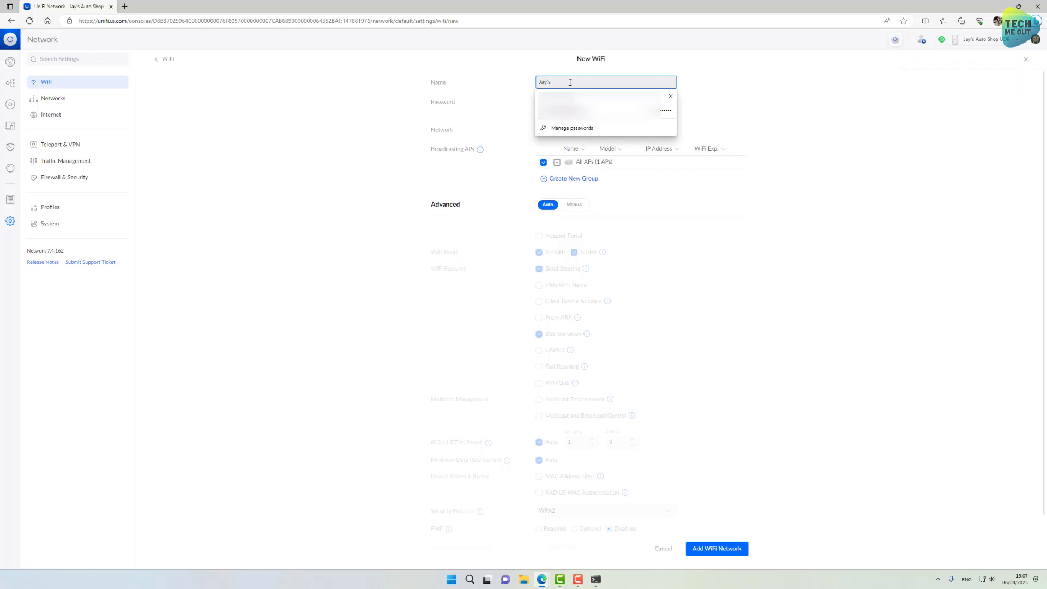
type(" Employees")
left_click(336, 105)
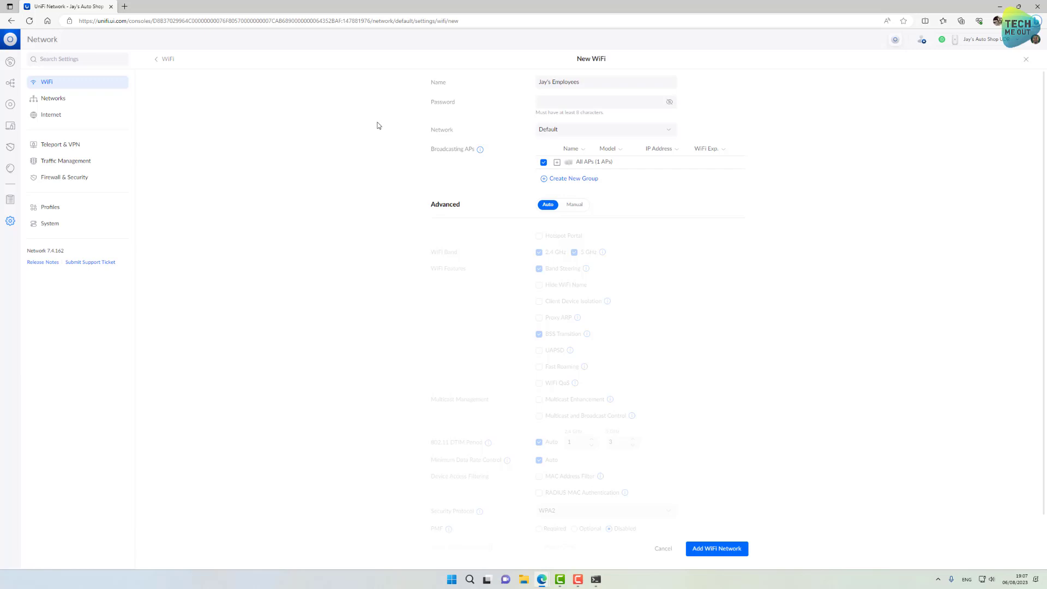
Enter the WiFi password for the Jay's Employees network
left_click(602, 105)
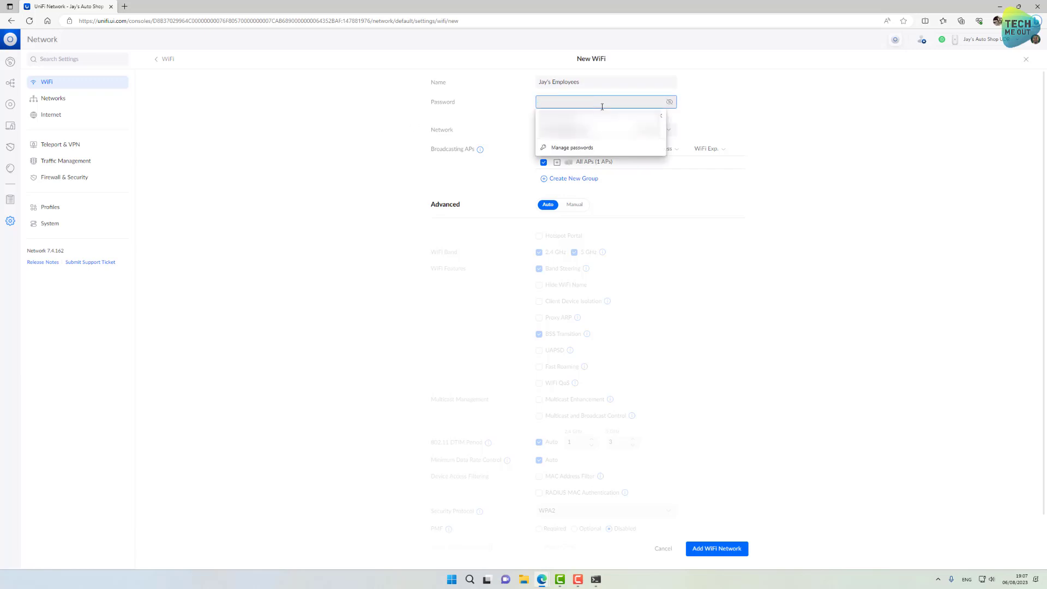
type("•••")
left_click(662, 116)
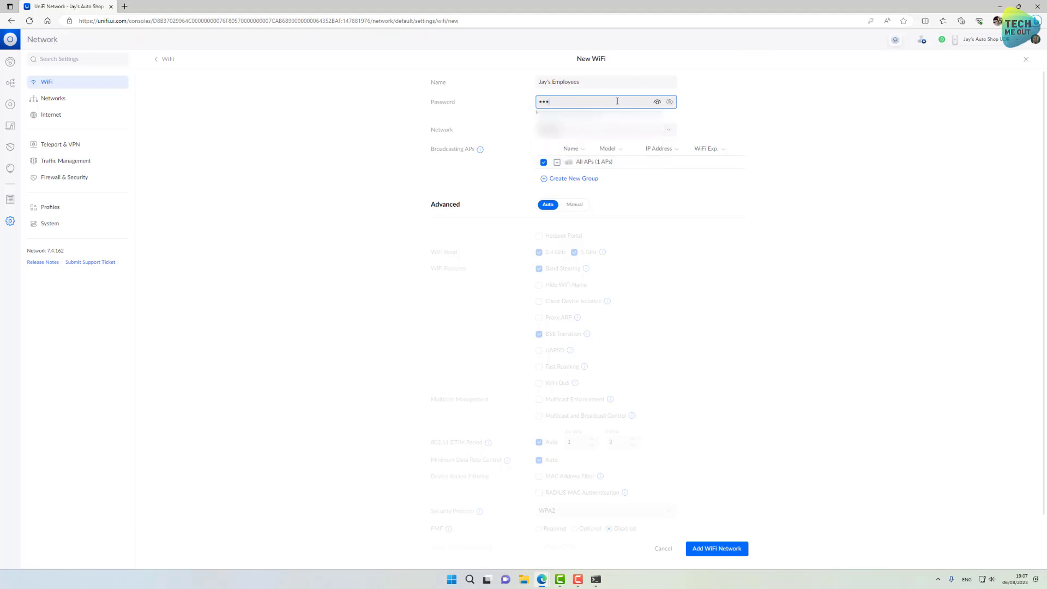
type("••••••")
Assign the Jay's Employees WiFi to the Workstations network, add it, and dismiss the password-saving prompt
left_click(551, 130)
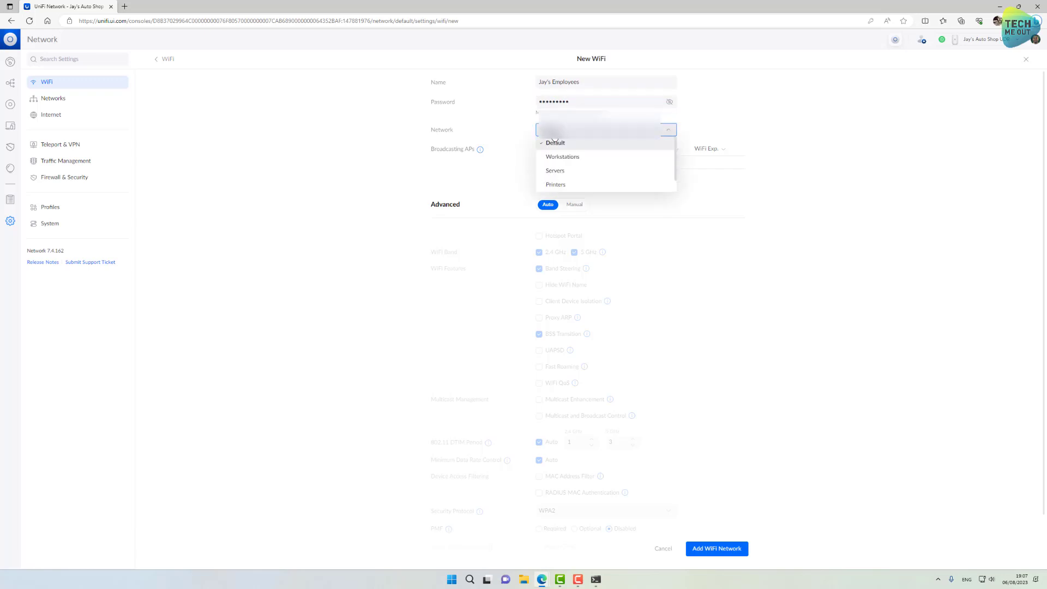
key("Return")
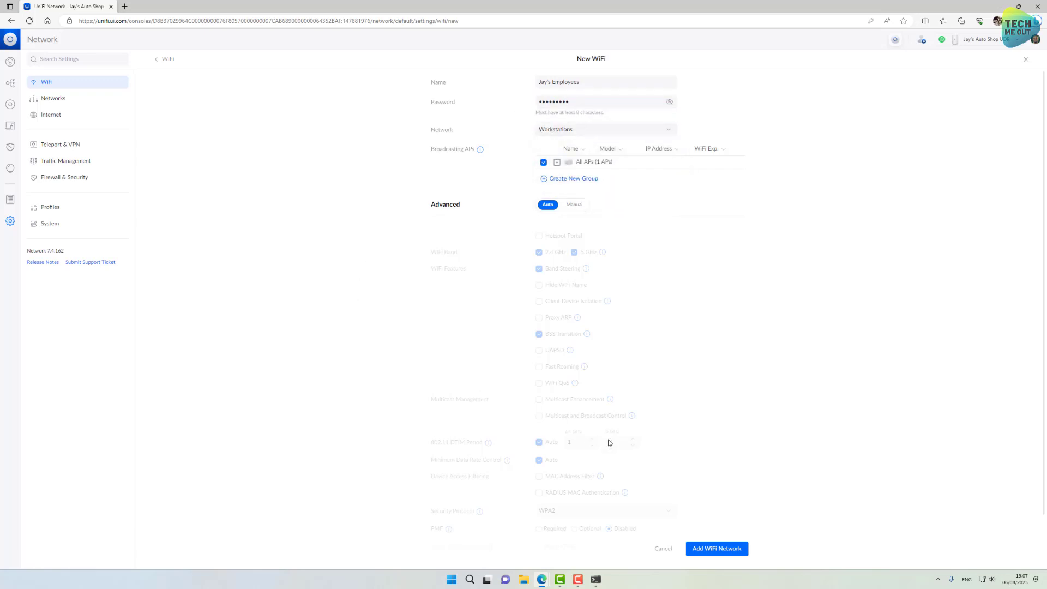
left_click(712, 549)
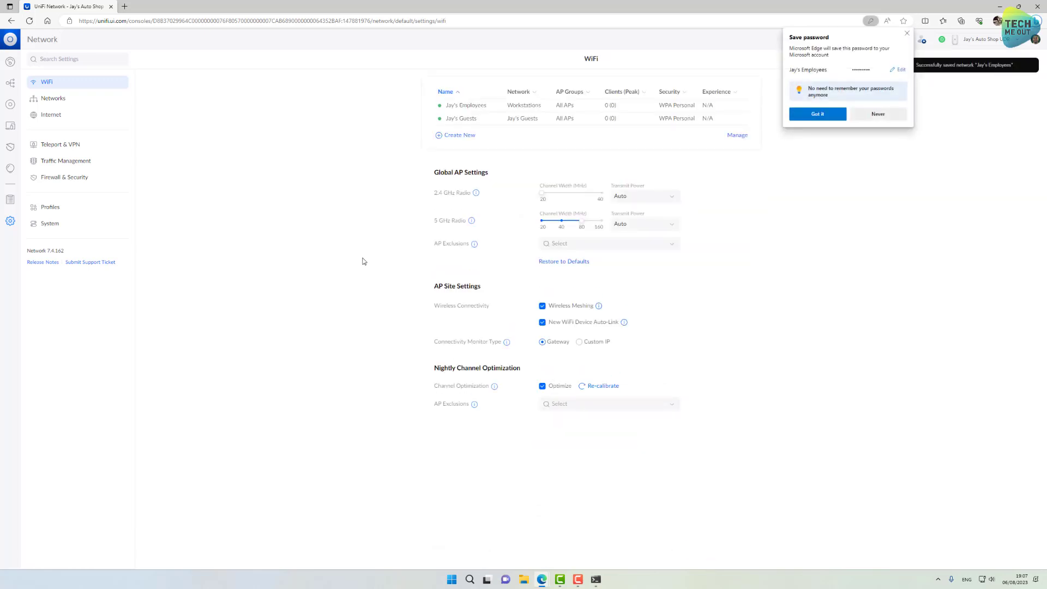
left_click(907, 34)
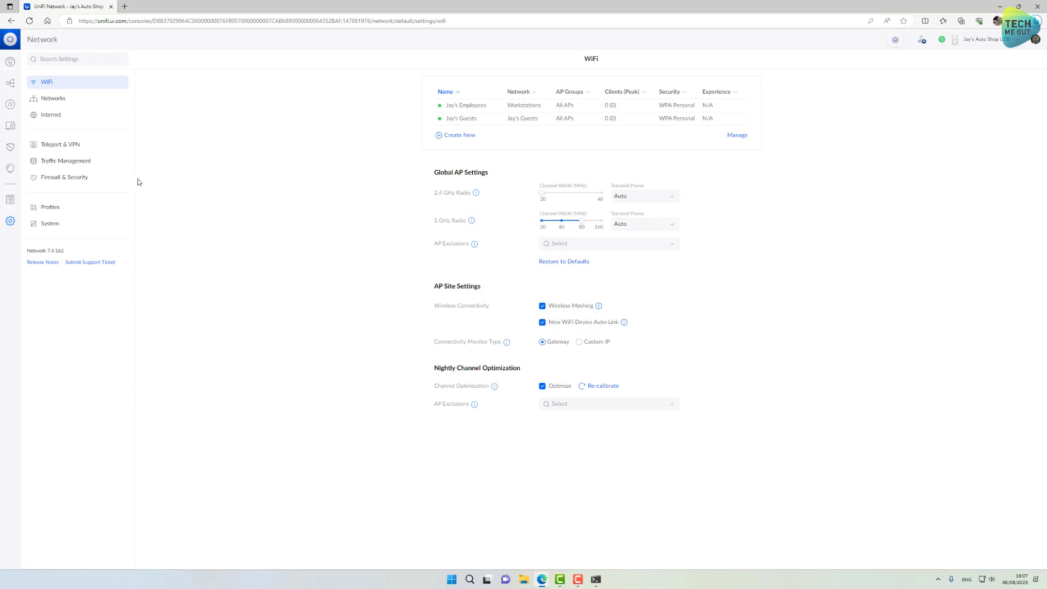
Start a new IP group profile named "Jays's Trusted Vlans" with the type IPv4 Address/Subnet
left_click(76, 177)
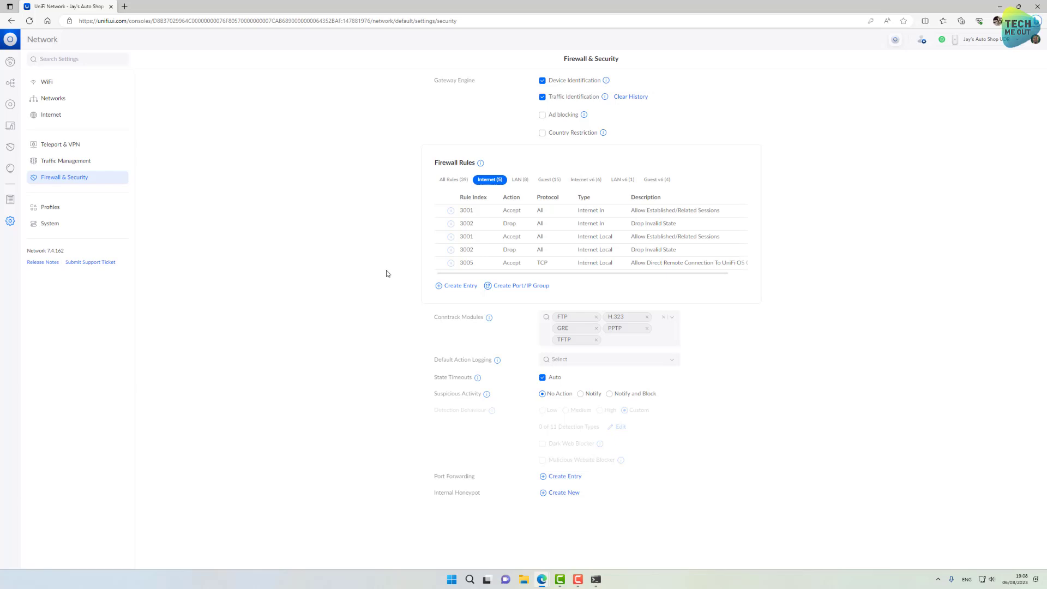
left_click(69, 210)
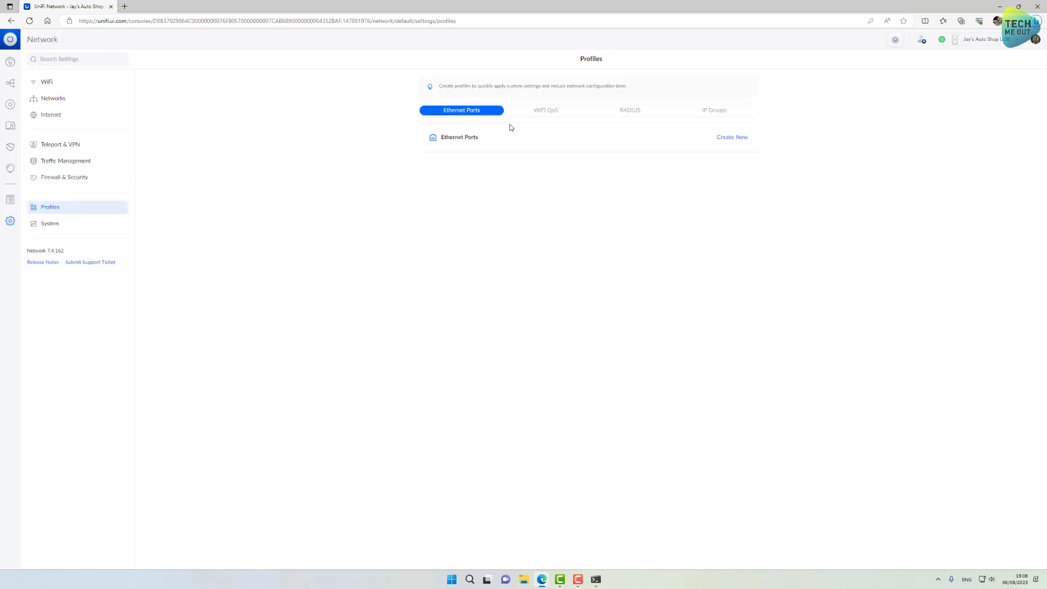
left_click(729, 113)
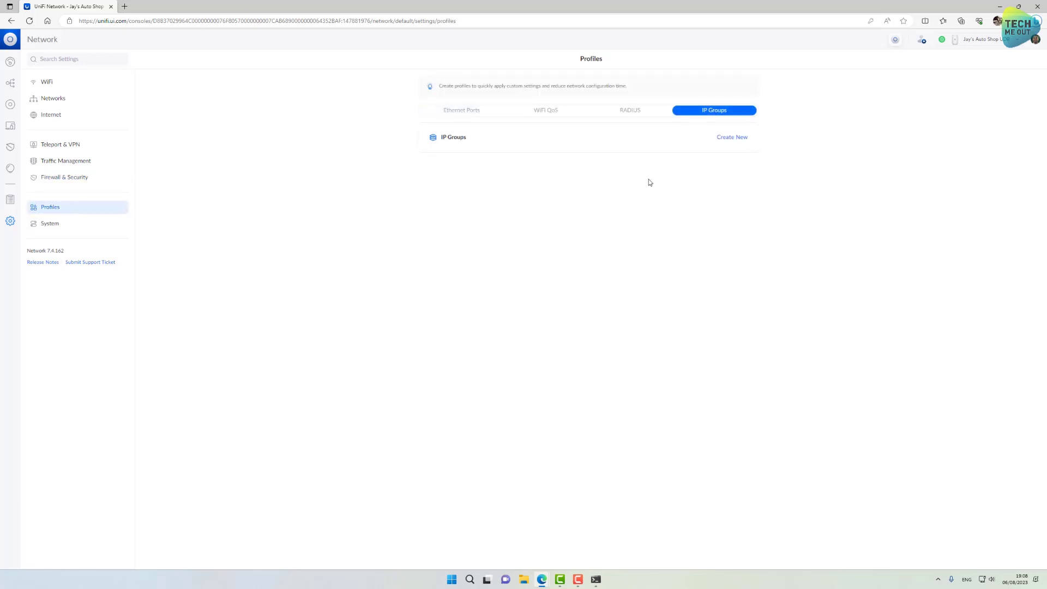
left_click(729, 137)
left_click(564, 79)
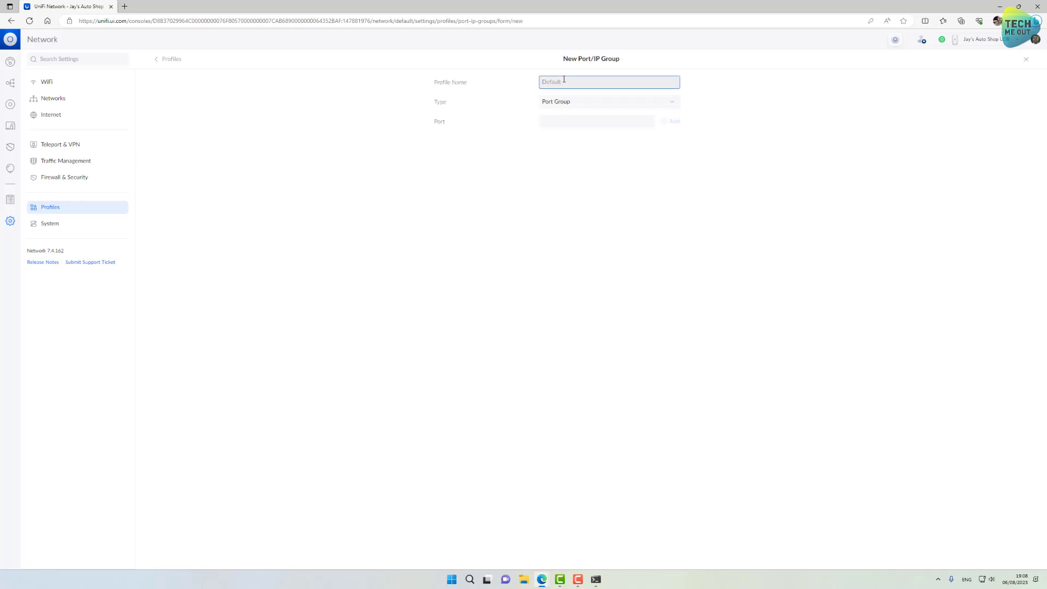
type("Jays")
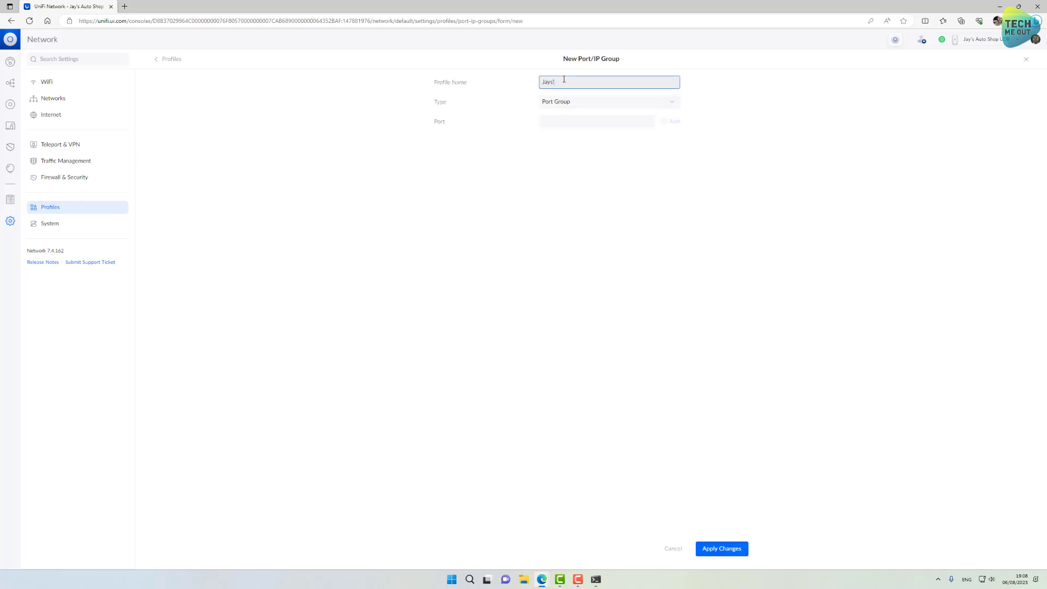
type("'s Trusted Vlans")
left_click(582, 105)
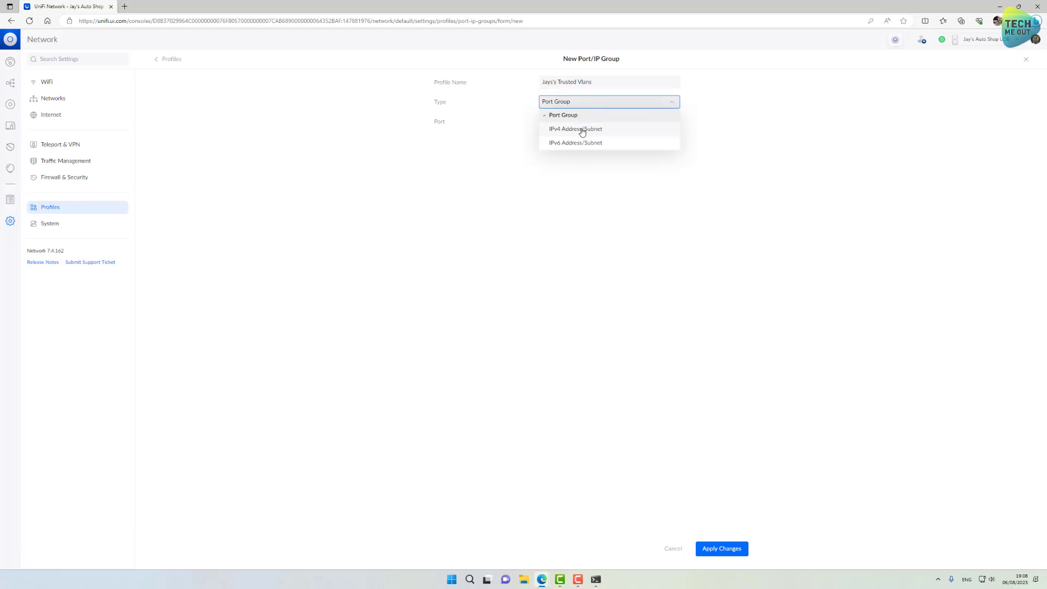
left_click(582, 129)
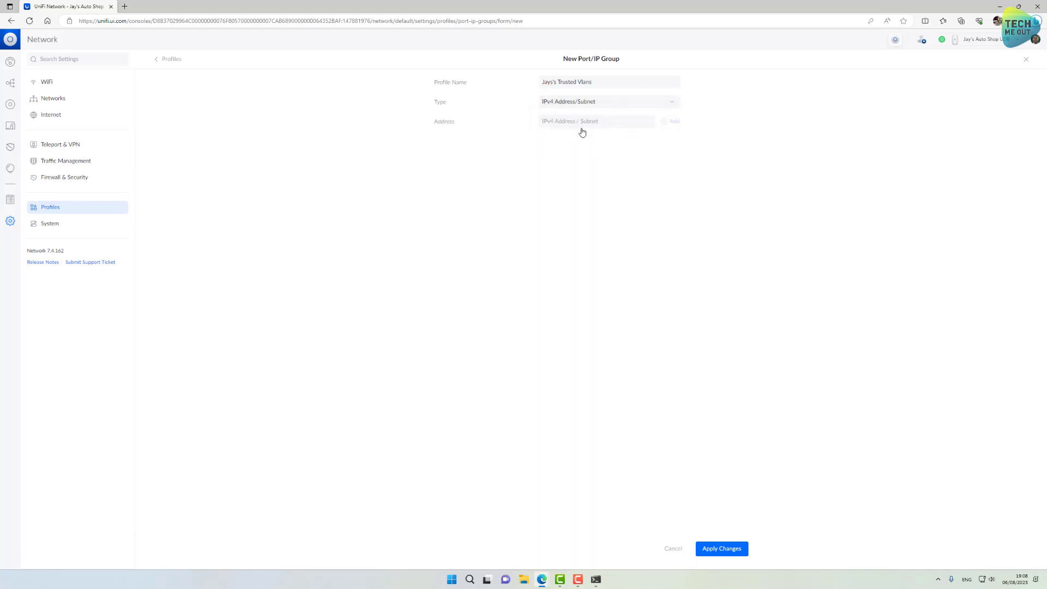
Add the subnet 10.170.1.0/24 to the trusted VLANs group, copying the address for reuse
left_click(568, 123)
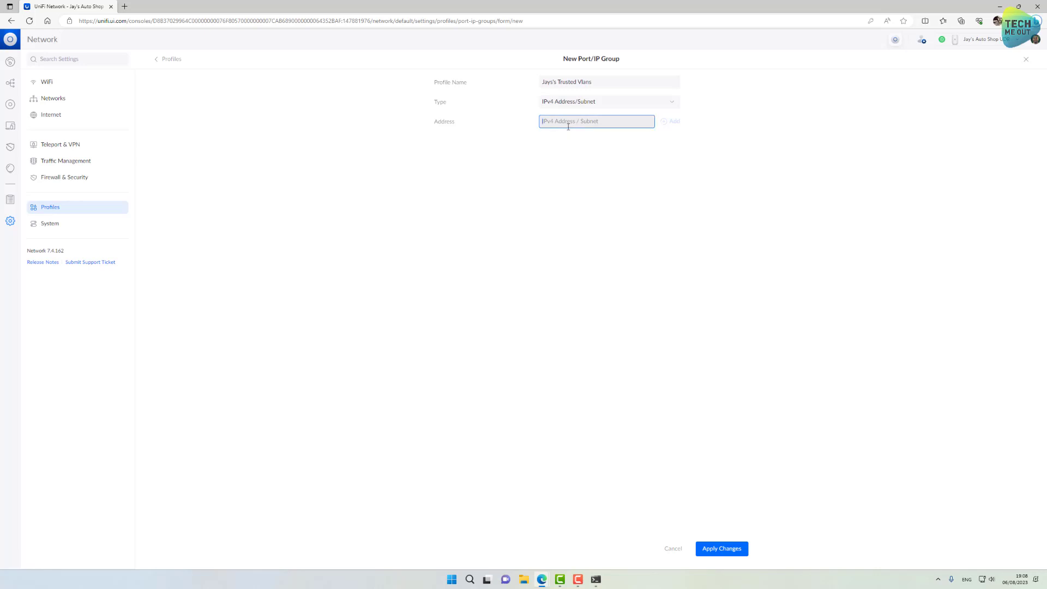
type("10")
type(".170.1.0/24")
left_click_drag(608, 121, 461, 121)
key("ctrl+c")
left_click(674, 121)
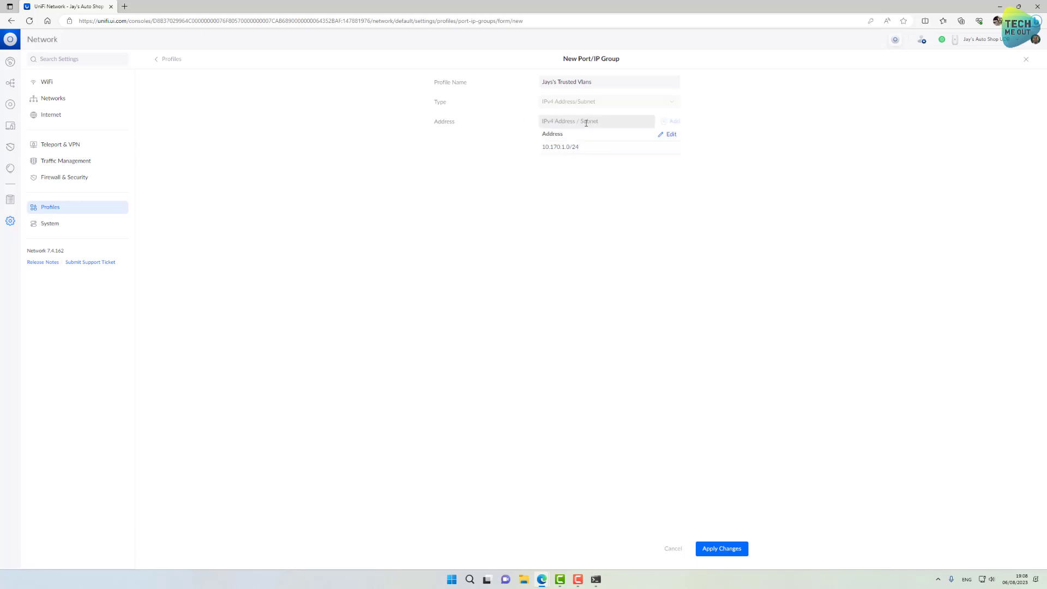
Add the subnet 10.170.2.0/24 to the trusted VLANs group
left_click(586, 123)
left_click(563, 122)
key("BackSpace")
type("2")
left_click(663, 122)
Add the subnet 10.170.3.0/24 to the trusted VLANs group
left_click(579, 123)
key("ctrl+v")
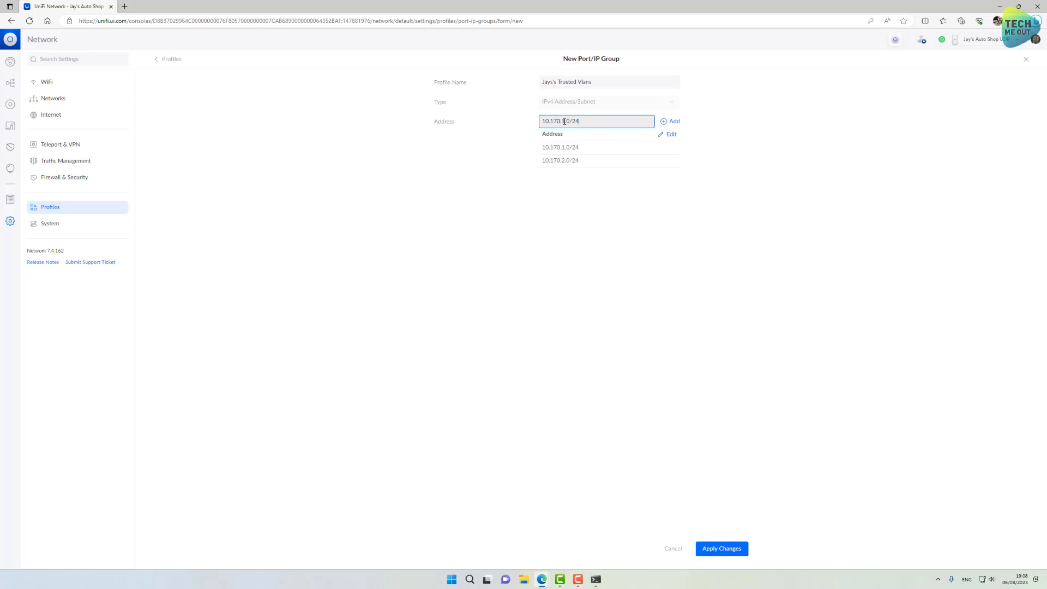
left_click_drag(566, 121, 561, 121)
type("3")
left_click(670, 121)
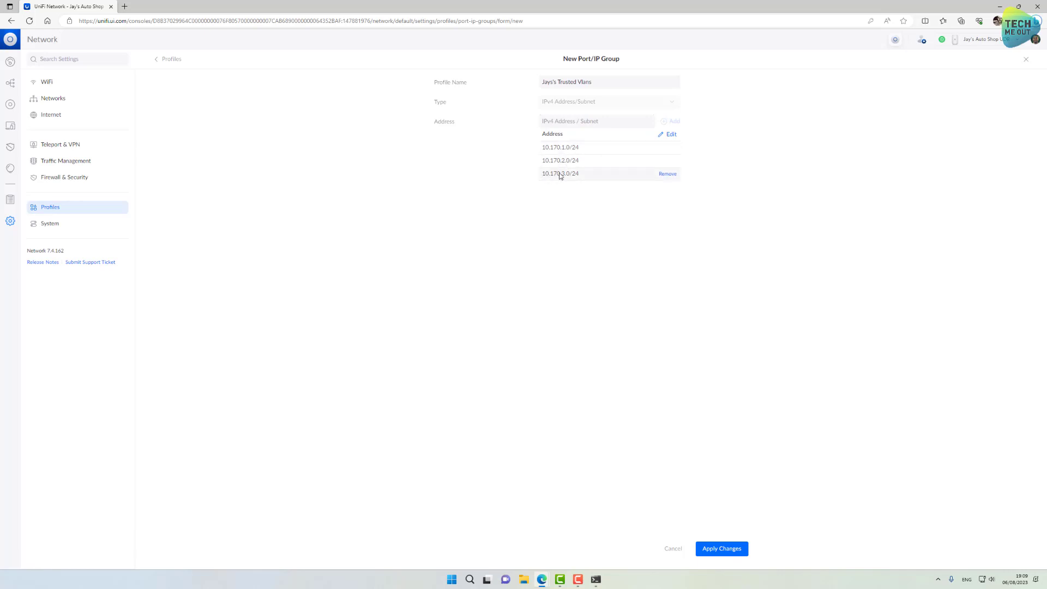
Add the subnet 10.170.4.0/24 to the trusted VLANs group and save the group
left_click(566, 122)
key("ctrl+v")
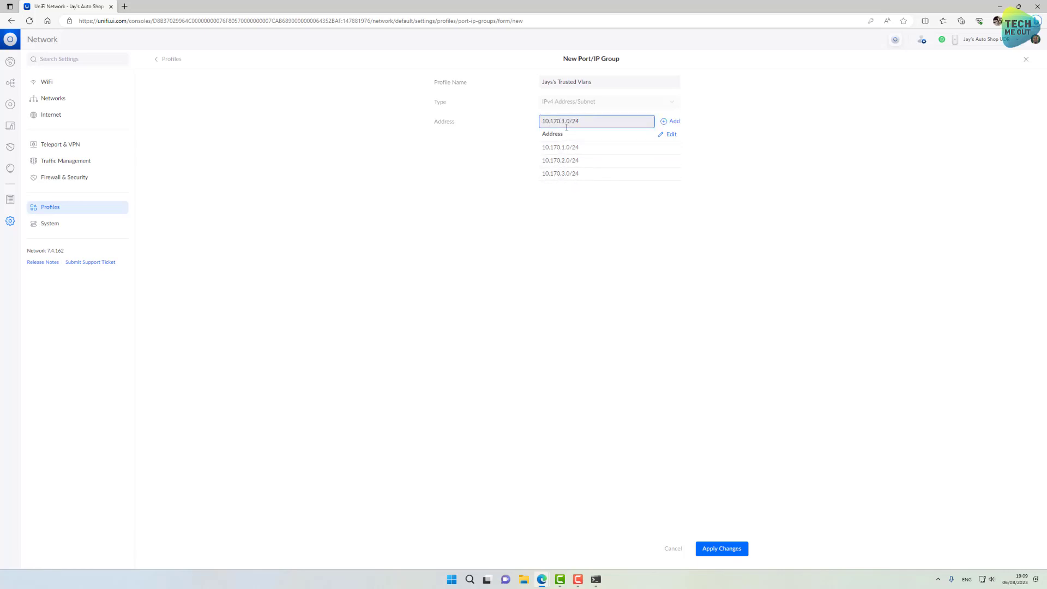
double_click(564, 121)
type("4")
left_click(668, 122)
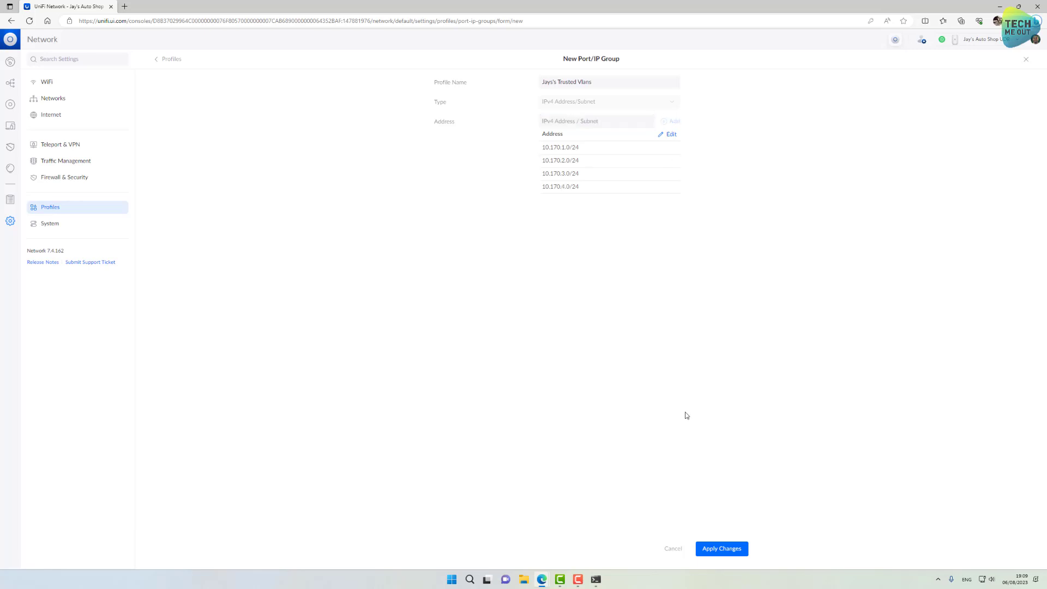
left_click(718, 549)
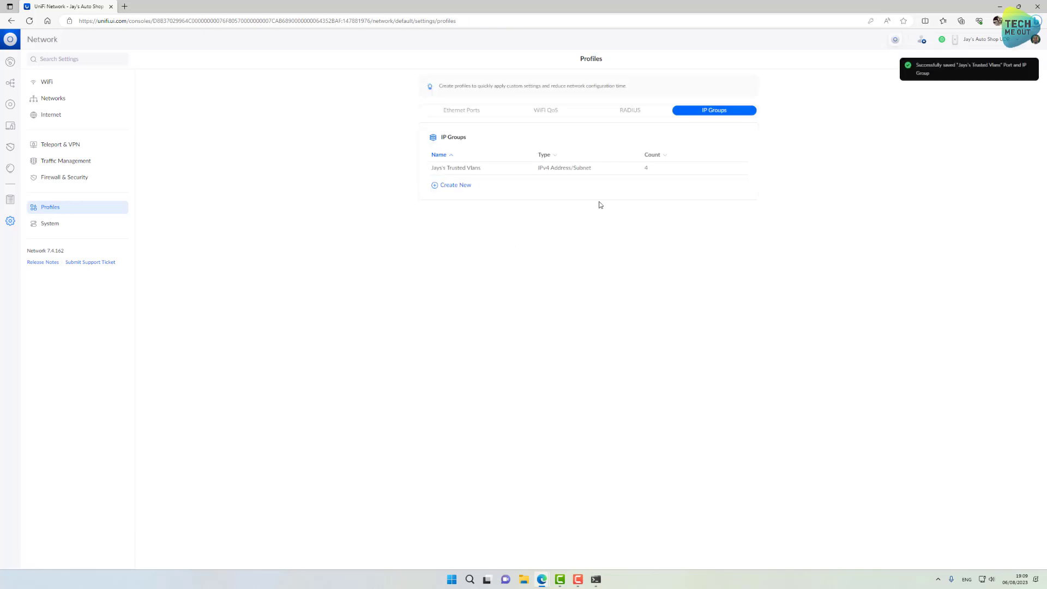
Start another IP group profile named "RFC1918" with the type IPv4 Address/Subnet
left_click(469, 187)
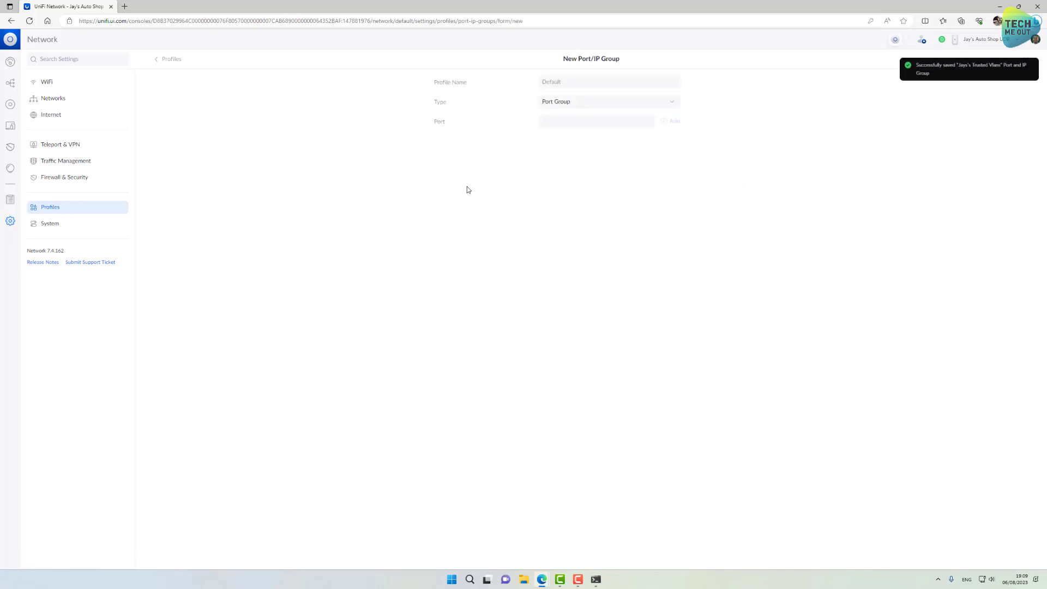
left_click(588, 85)
type("R")
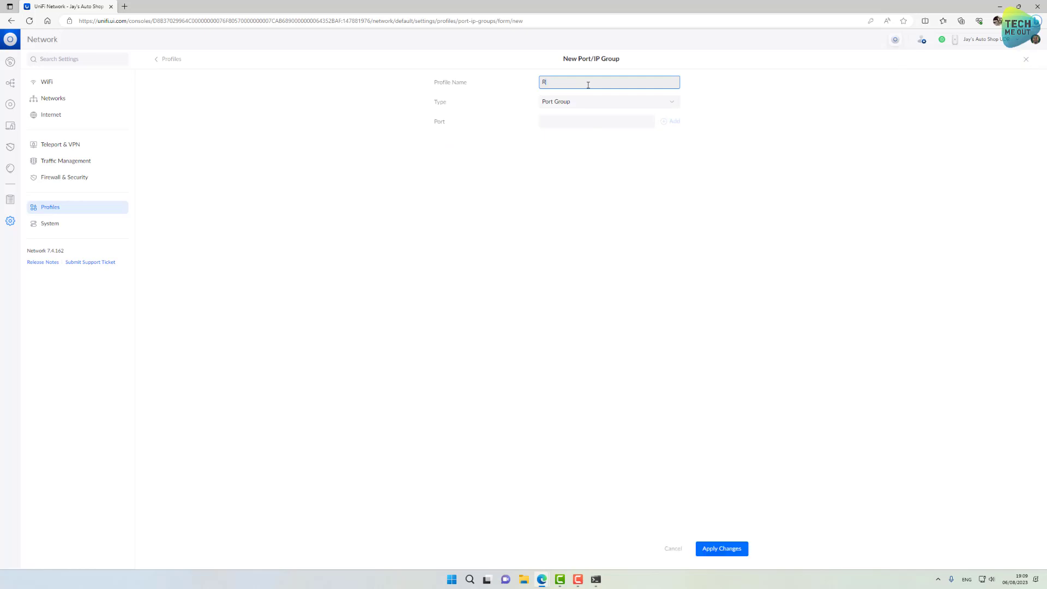
type("FC1918")
left_click(589, 102)
left_click(599, 128)
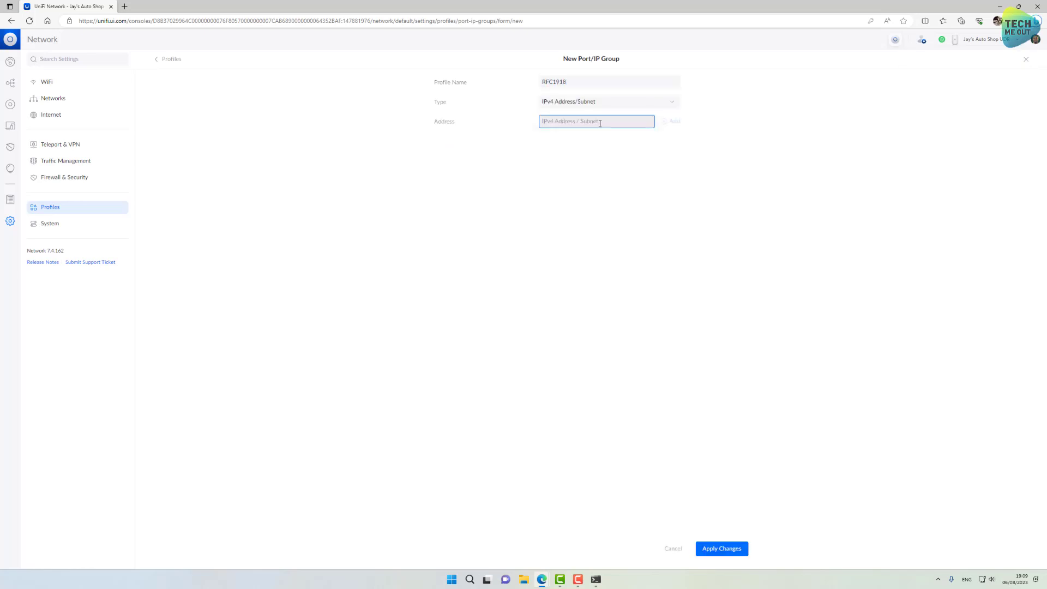
Add the subnets 10.0.0.0/8, 172.16.0.0/12 and 192.16.0.0/16 to the RFC1918 group and save it
type("10.0.0.0/8")
left_click(669, 123)
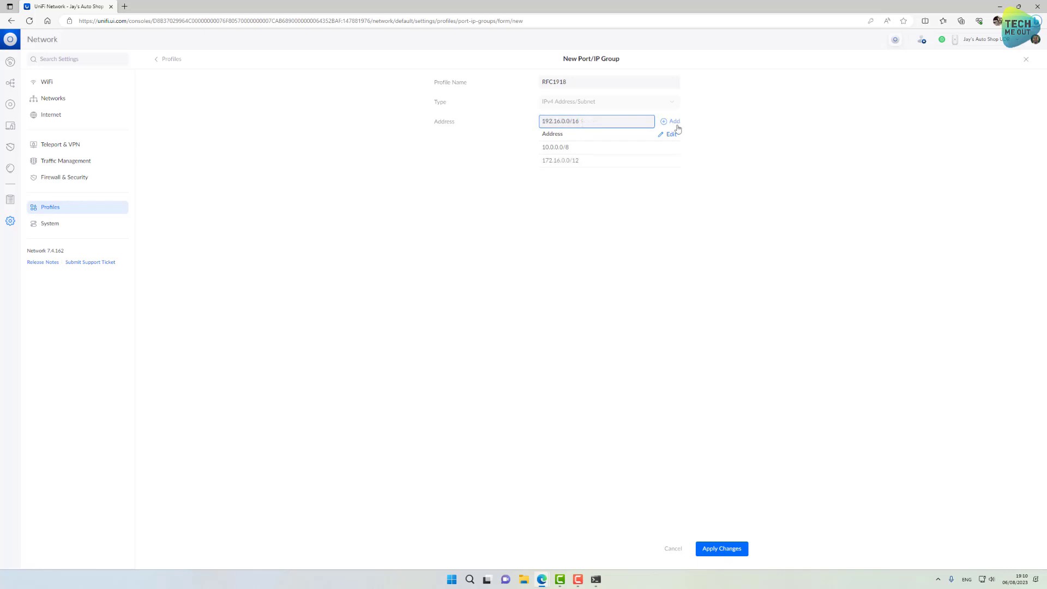
left_click(673, 124)
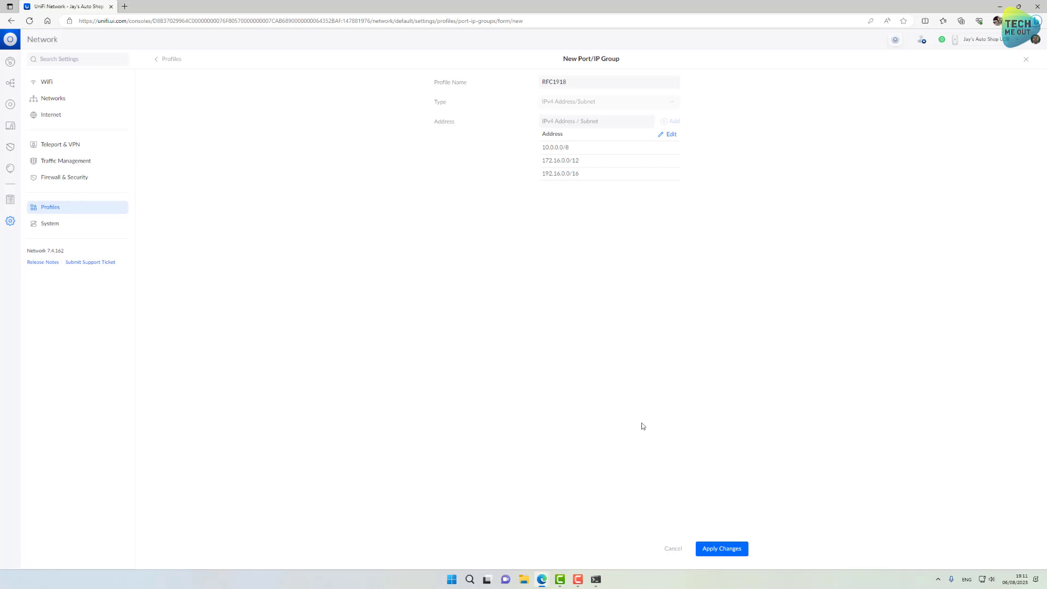
left_click(711, 548)
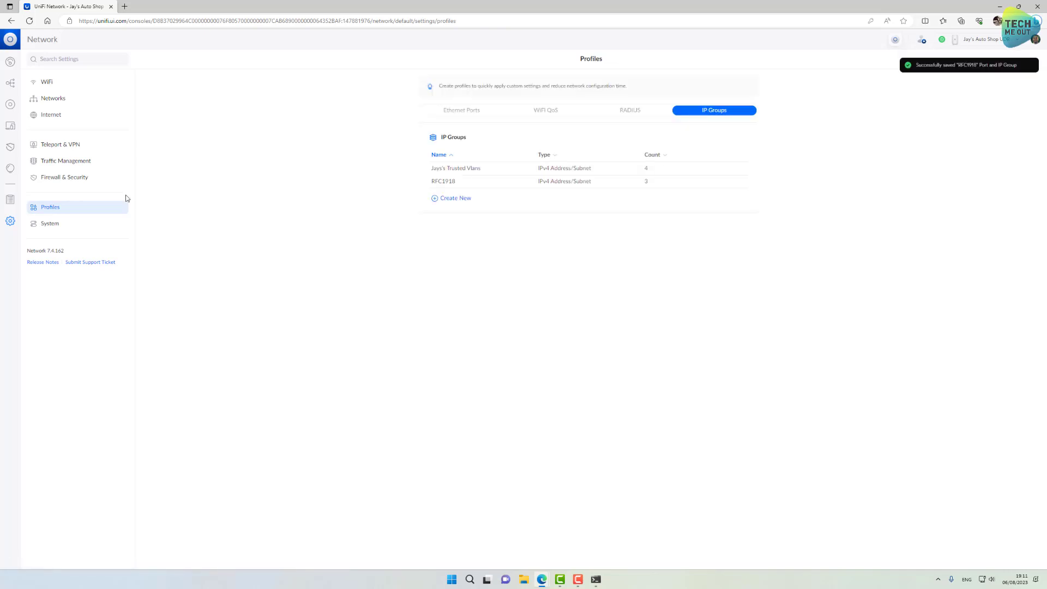
Start a LAN In firewall rule described as "Block Intel Vlan Traffic" with the action set to Drop
left_click(77, 179)
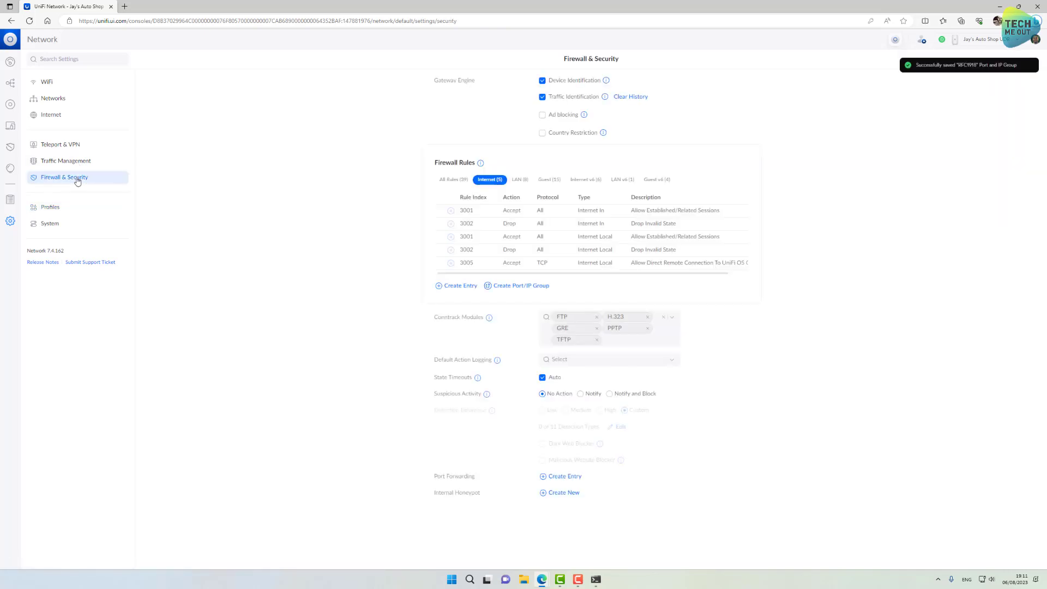
left_click(521, 179)
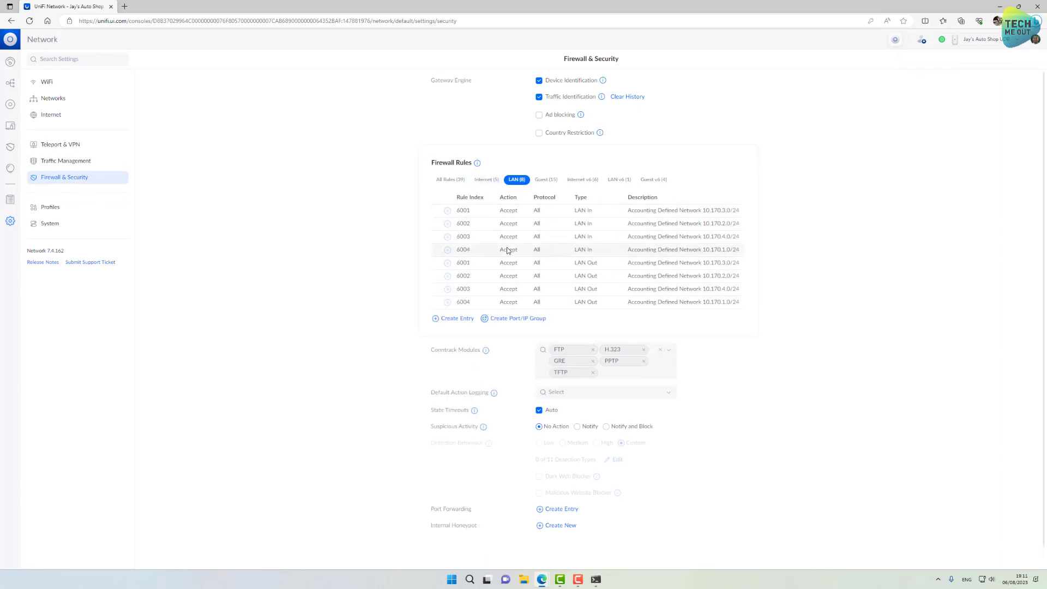
left_click(447, 320)
left_click(578, 84)
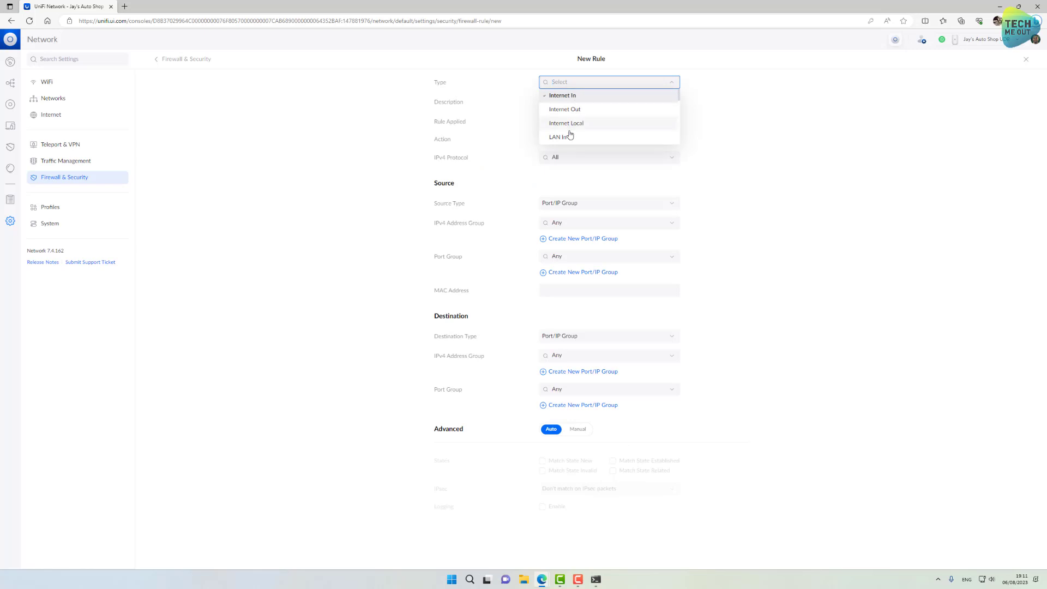
left_click(568, 136)
left_click(564, 101)
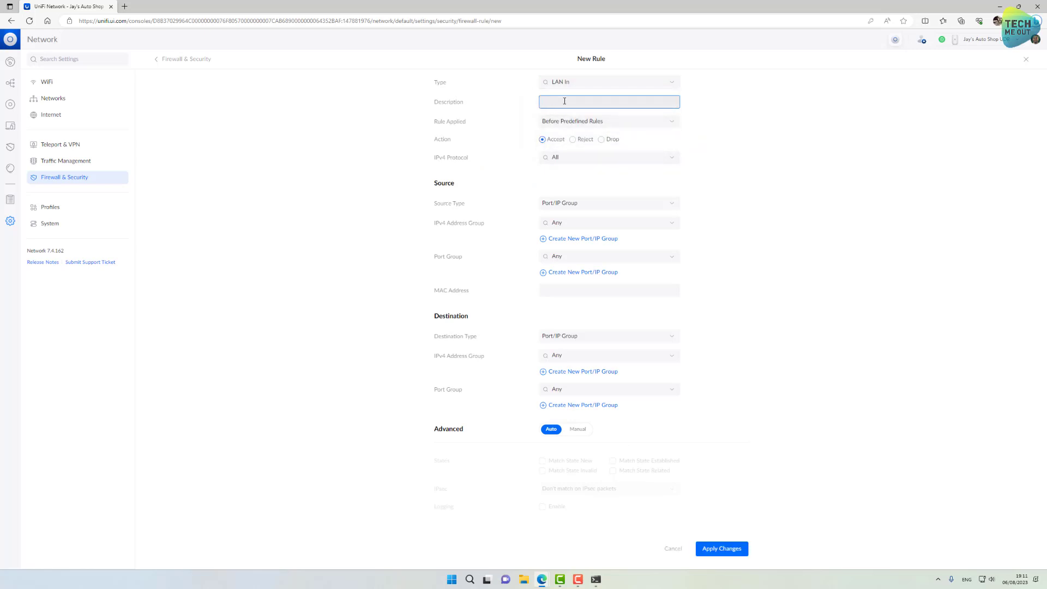
type("Block Intel Vlan Traffic")
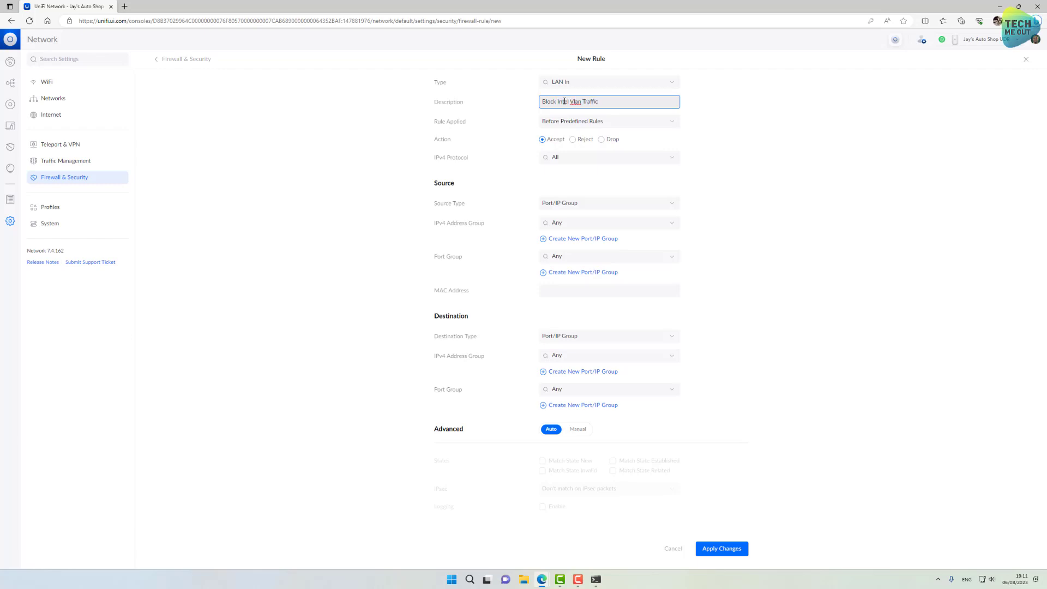
left_click(601, 140)
Set the rule's source and destination IPv4 address groups to RFC1918 and apply the rule
left_click(582, 206)
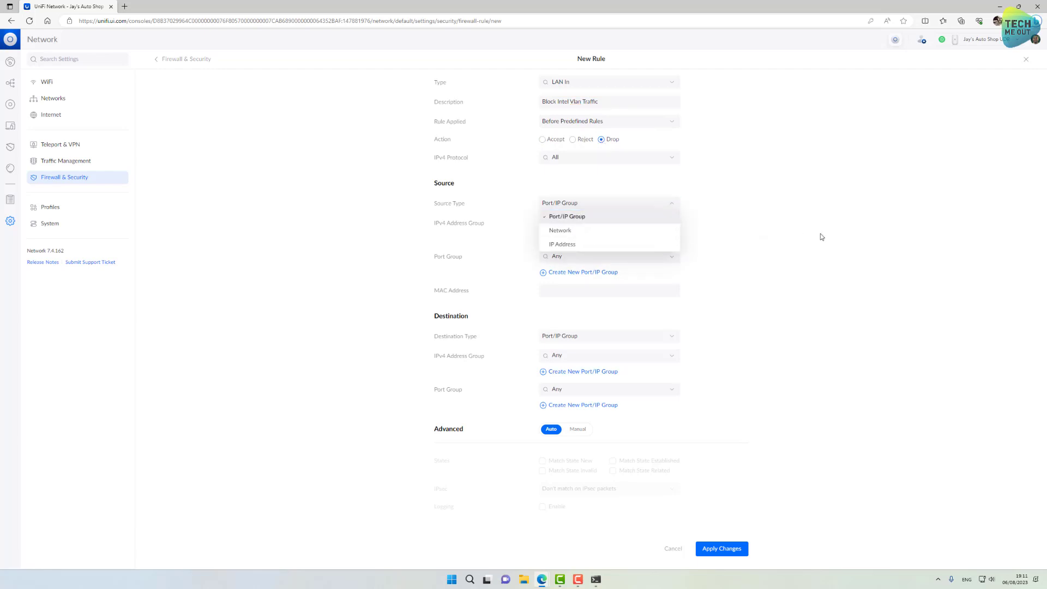
left_click(615, 228)
left_click(591, 264)
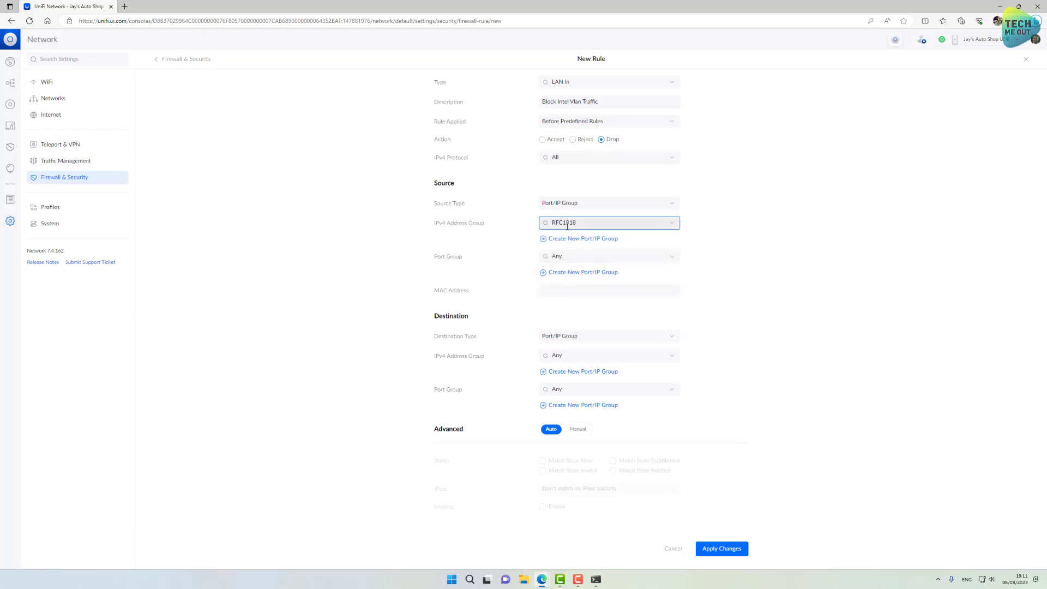
left_click(579, 354)
left_click(574, 396)
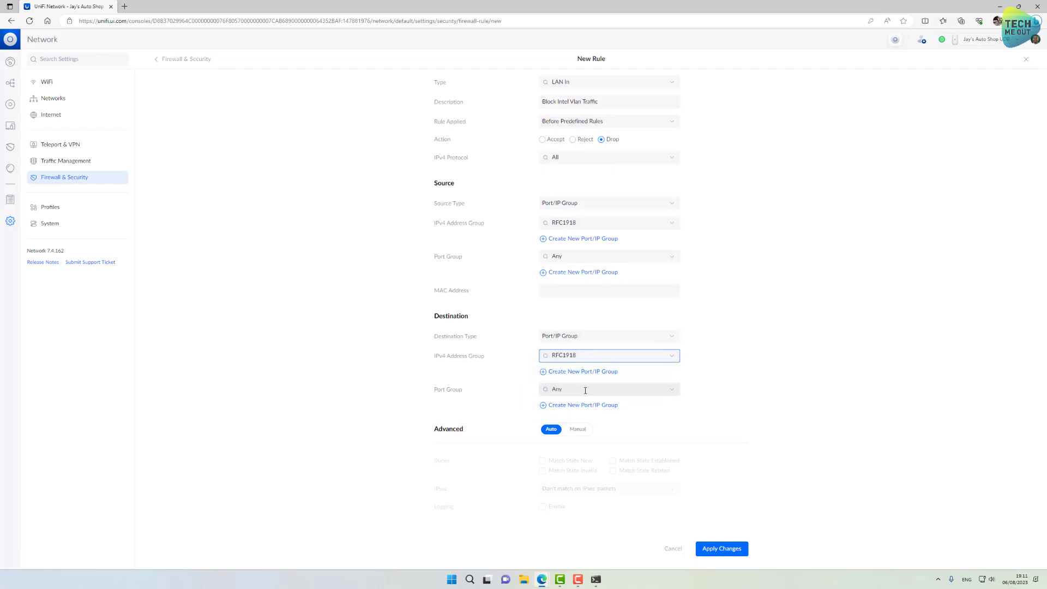
left_click(722, 549)
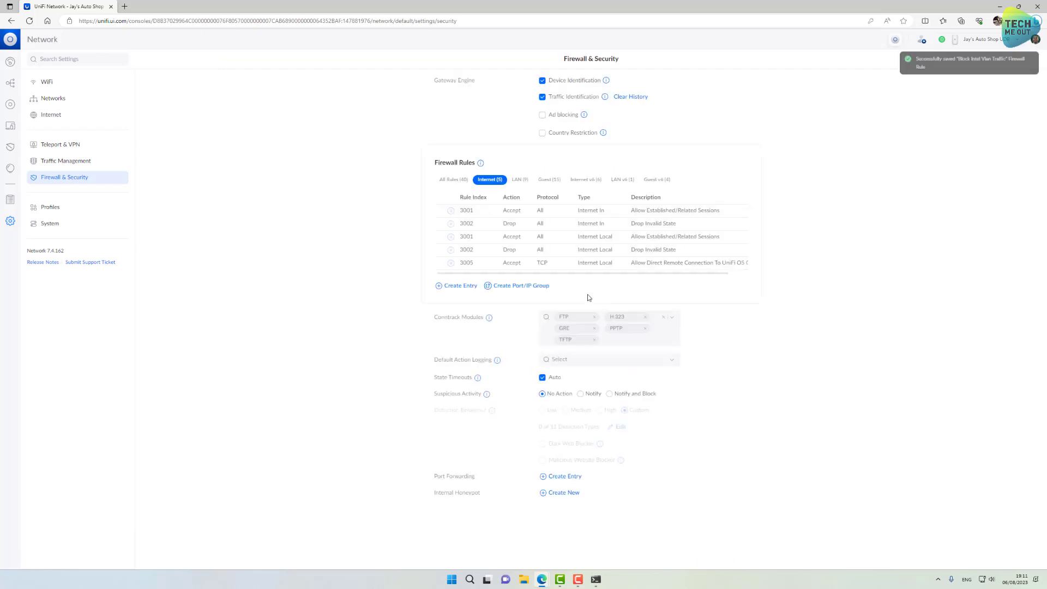
Start a new LAN In firewall rule described as "Allow Trusted Vlans Traffic"
left_click(519, 181)
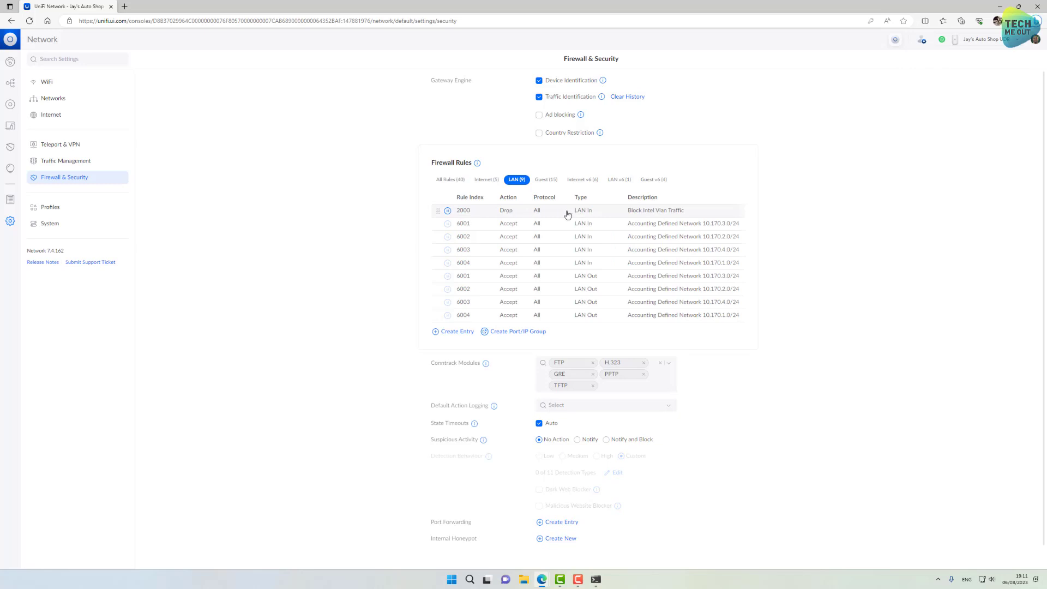
left_click(466, 336)
left_click(570, 83)
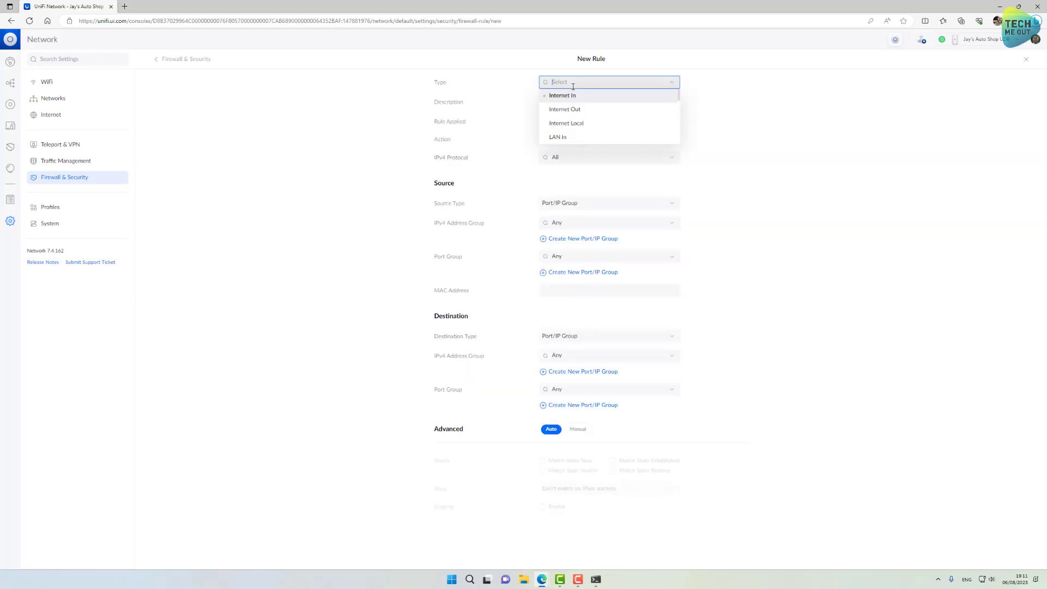
left_click(567, 141)
left_click(566, 101)
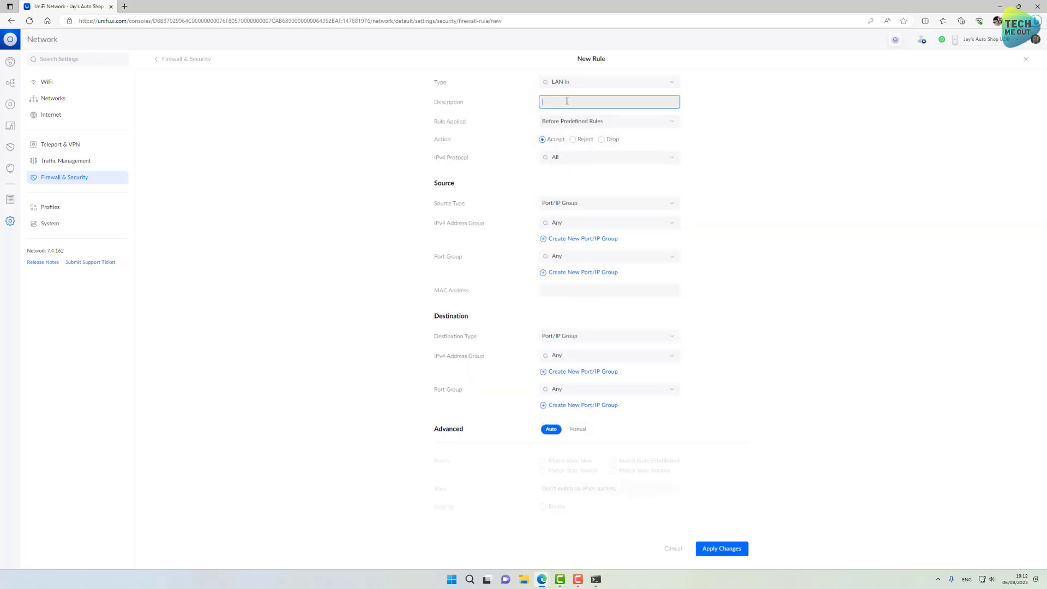
type("Allow Trusted Vlans Traffic")
Set the rule's source and destination IPv4 address groups to "Jays's Trusted Vlans"
left_click(579, 217)
left_click(573, 248)
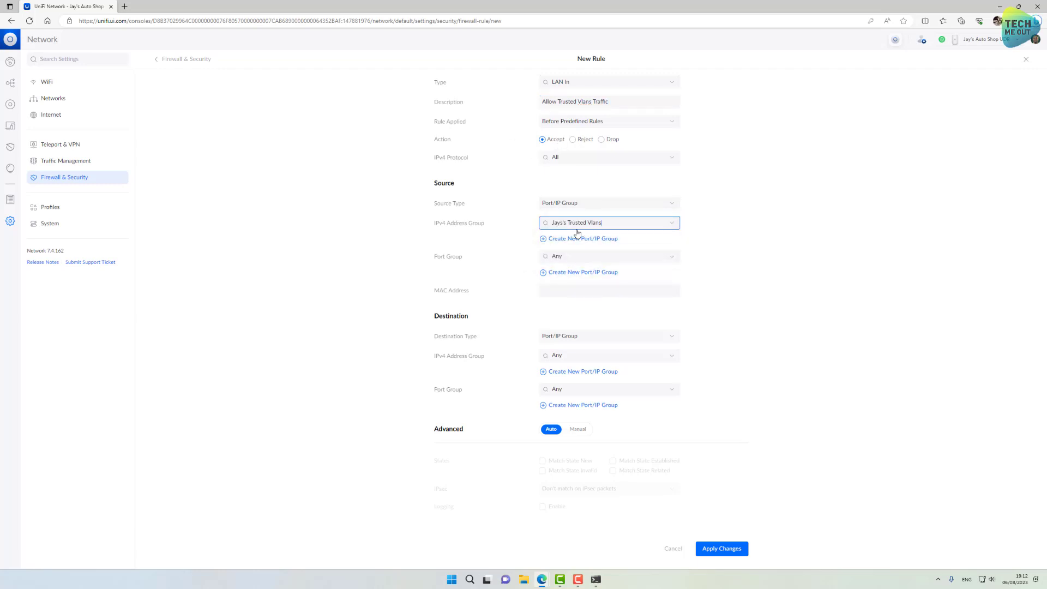
left_click(579, 356)
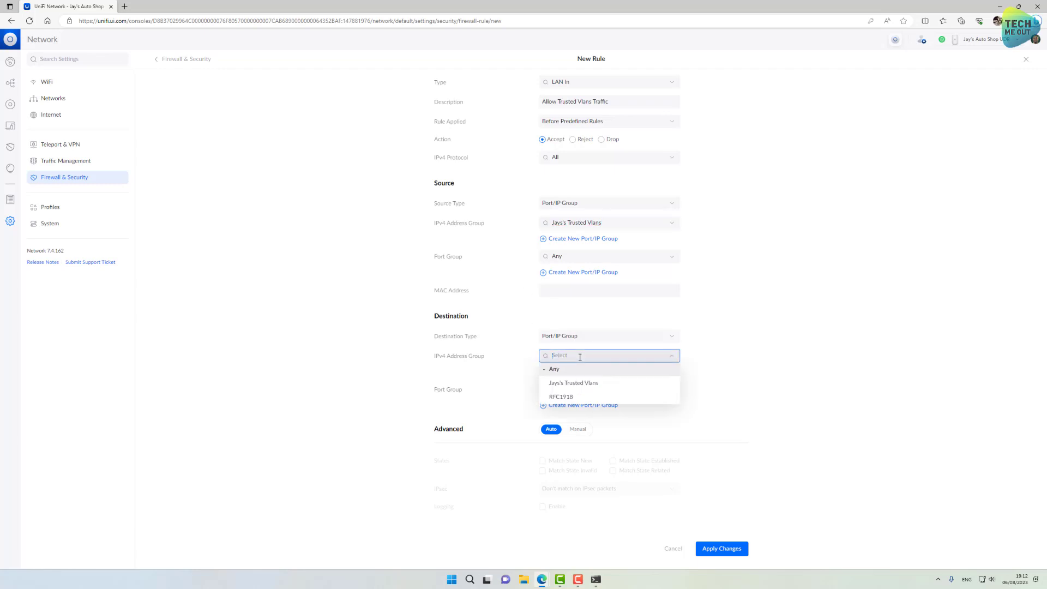
left_click(577, 383)
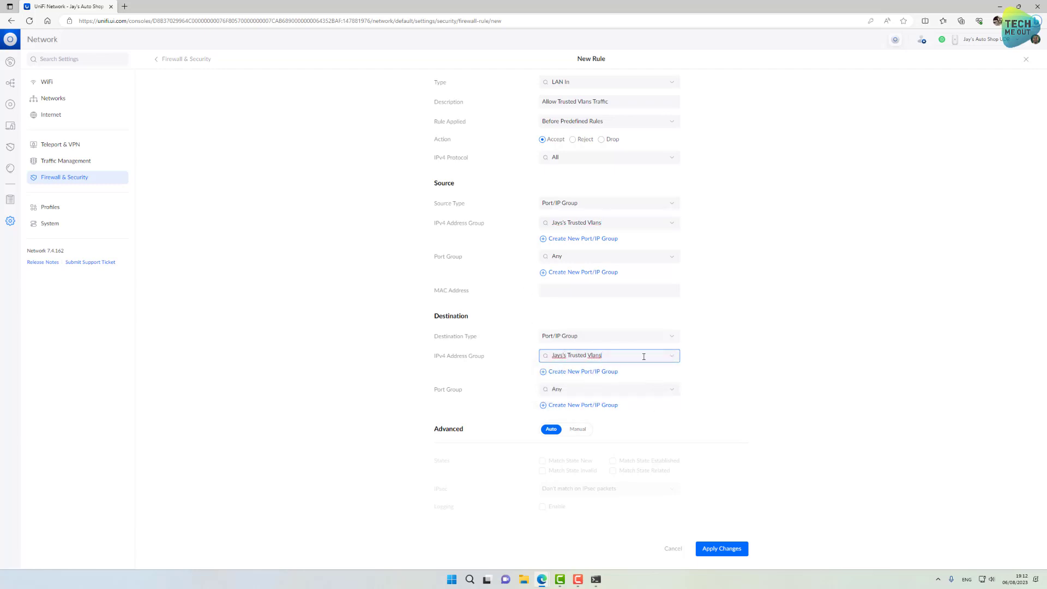
Apply the rule and move it above "Block Intel Vlan Traffic" in the LAN firewall rules
left_click(706, 550)
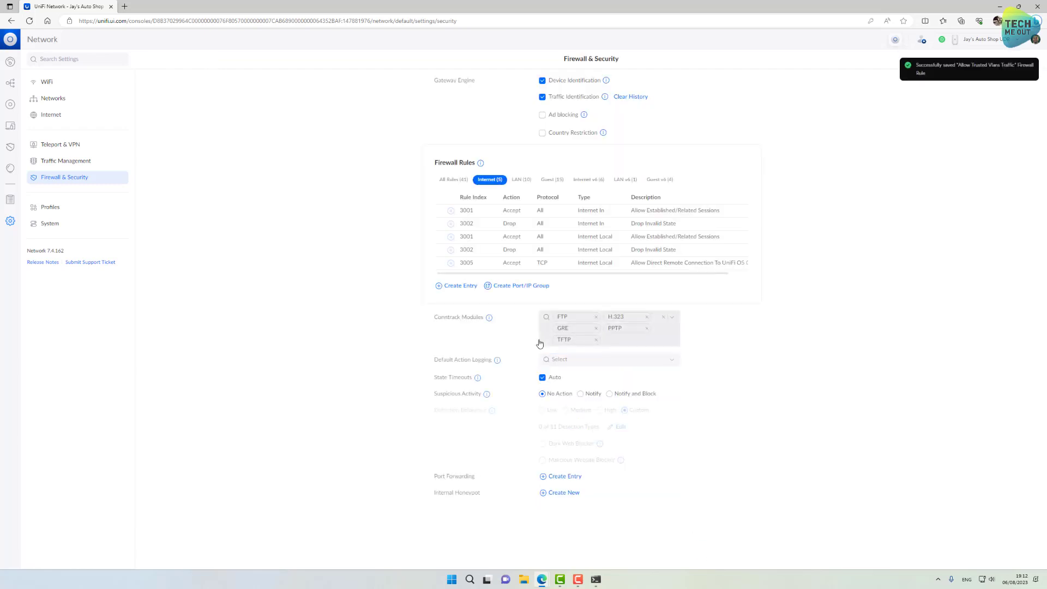
left_click(521, 180)
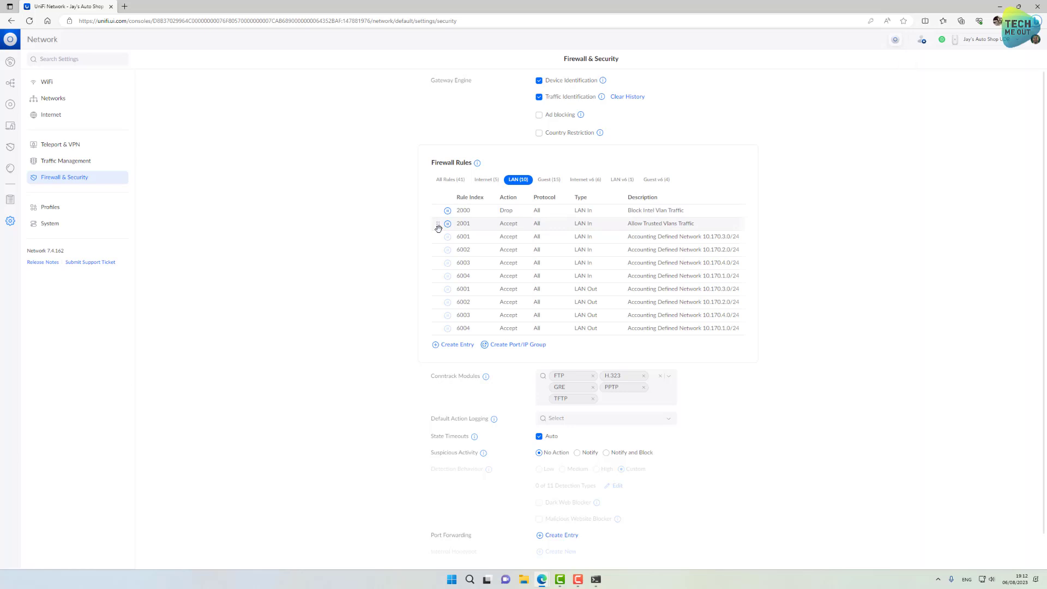
left_click_drag(438, 228, 438, 212)
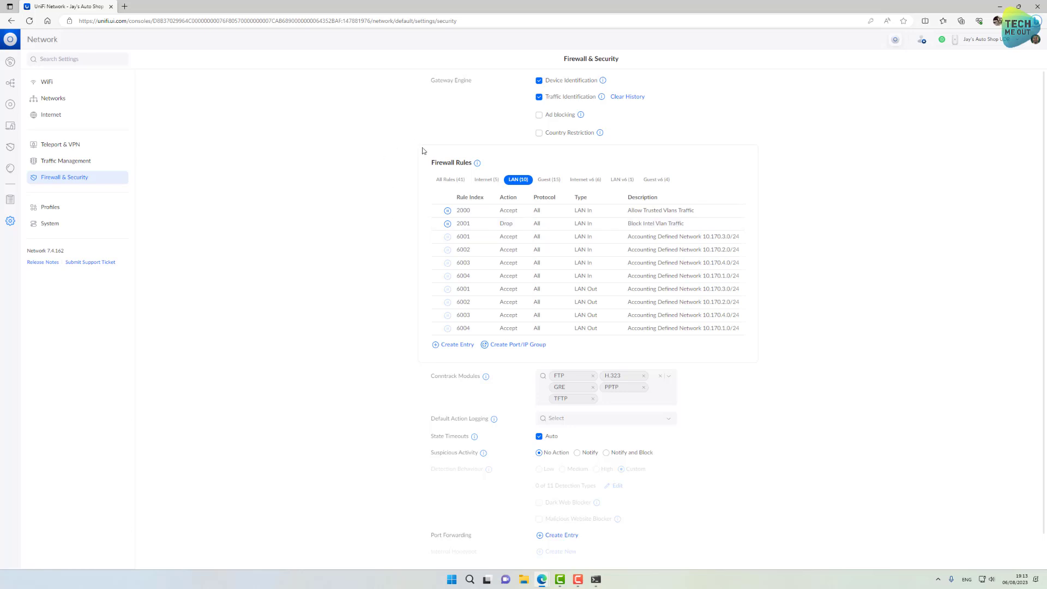
Enable Country Restriction, add North Korea and Iran as blocked countries in both directions, and apply the changes
left_click(539, 134)
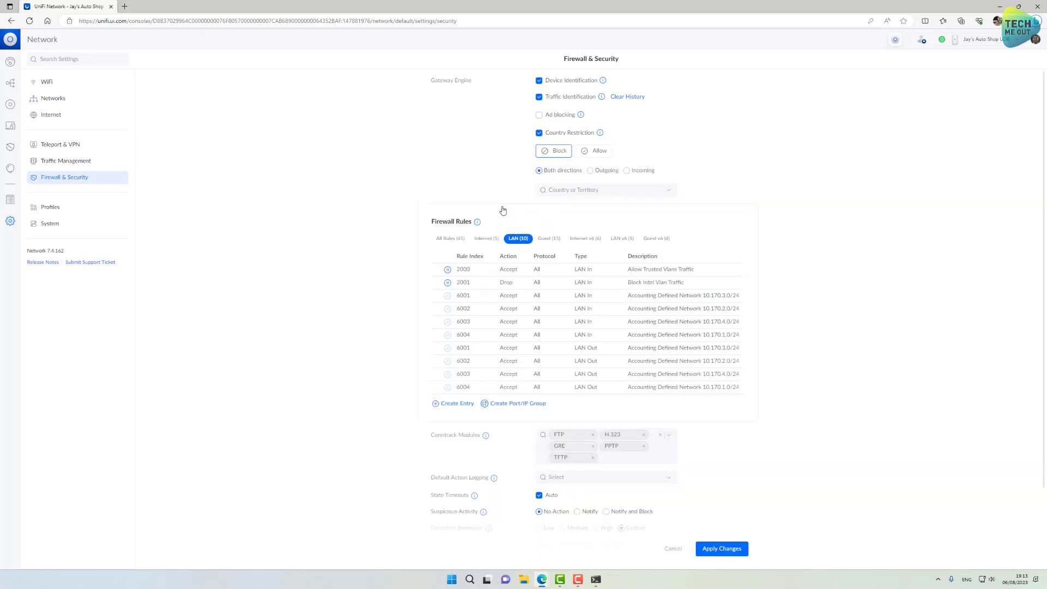
left_click(578, 190)
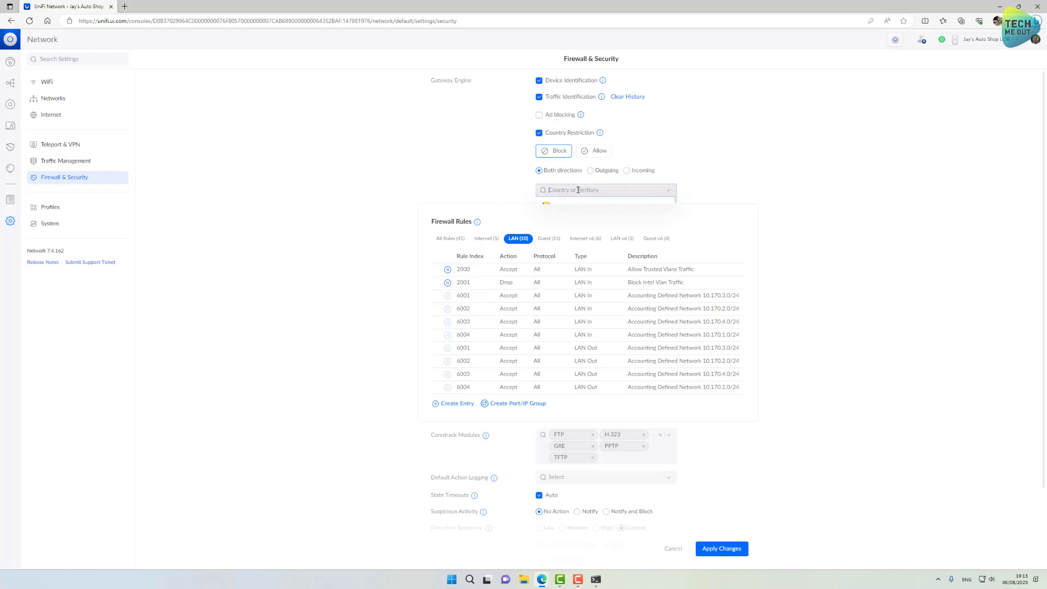
type("northj")
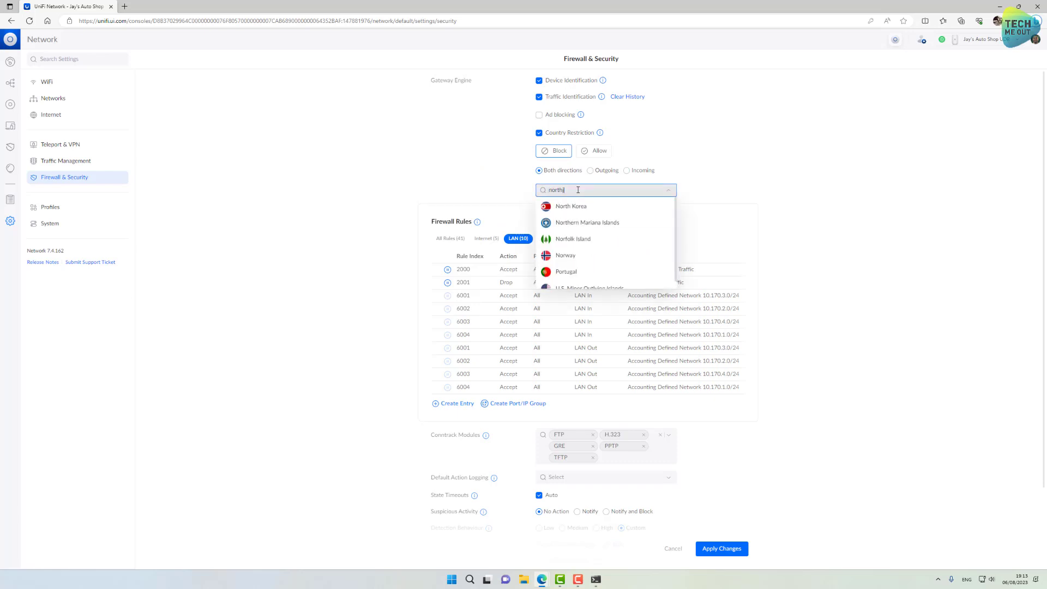
left_click(579, 212)
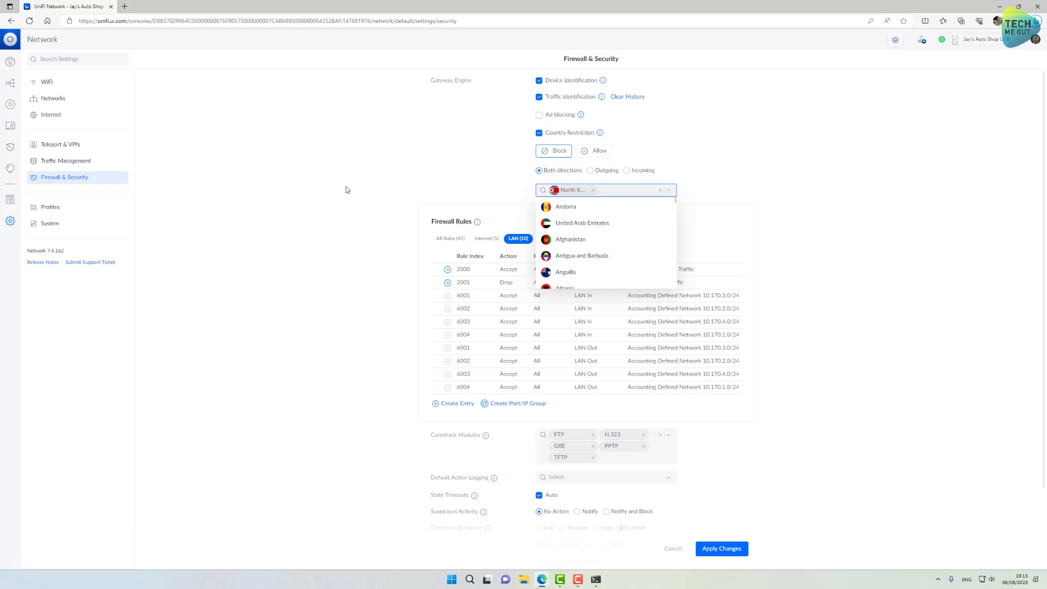
type("iran")
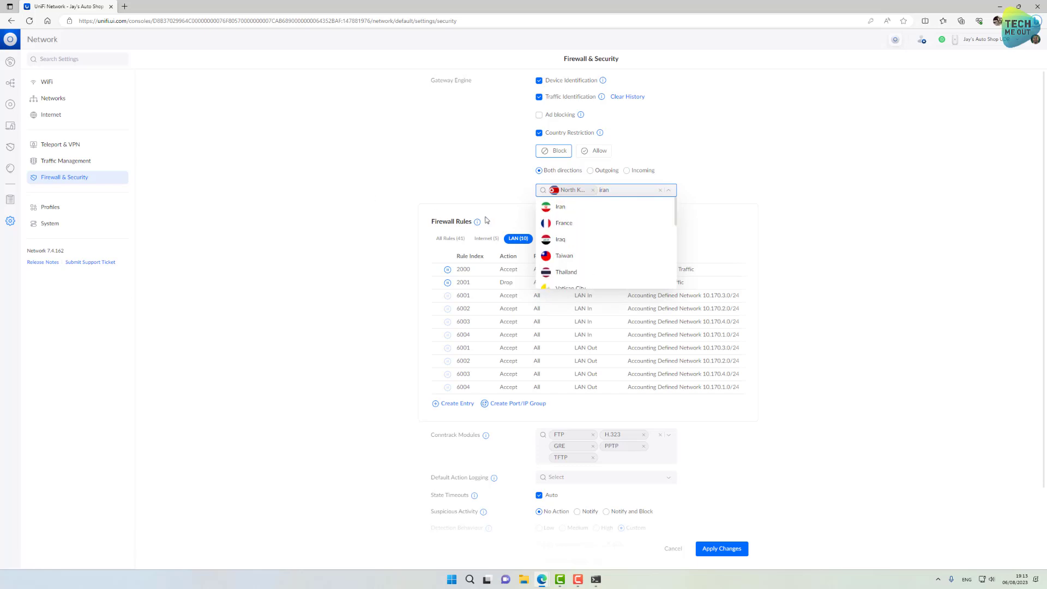
left_click(549, 212)
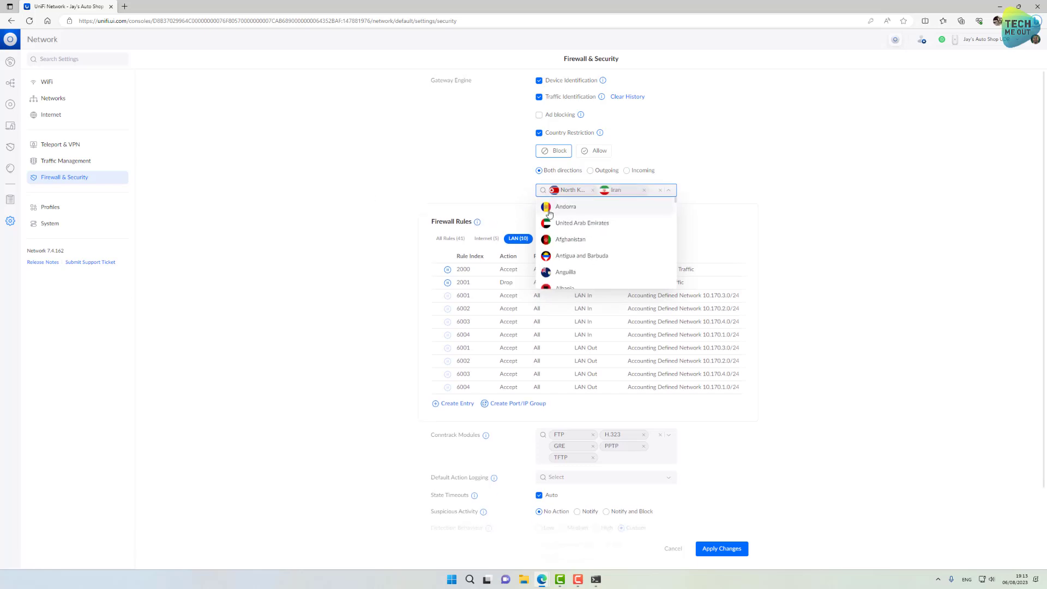
left_click(339, 190)
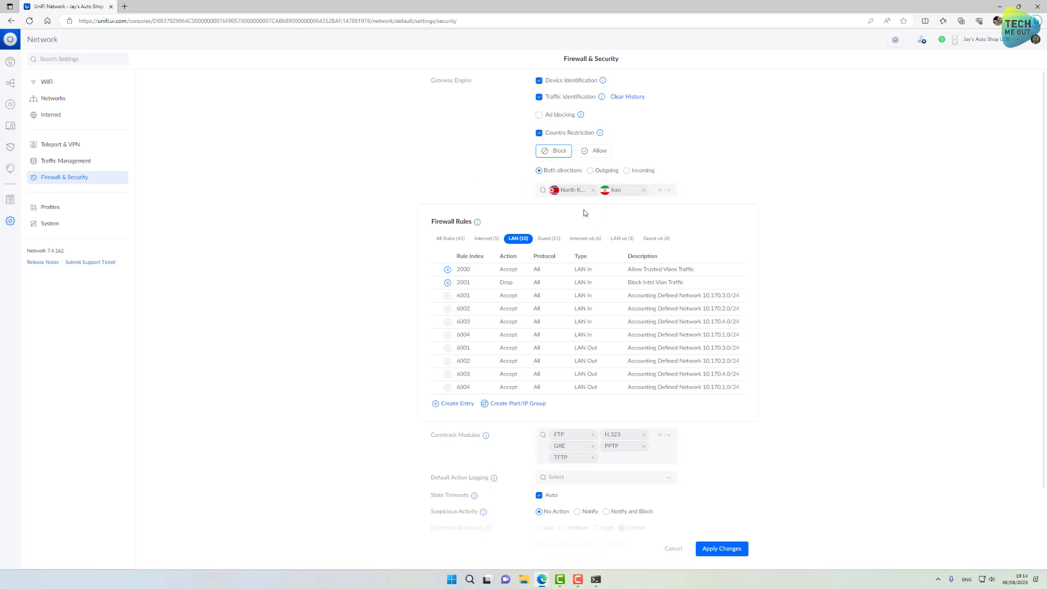
left_click(722, 550)
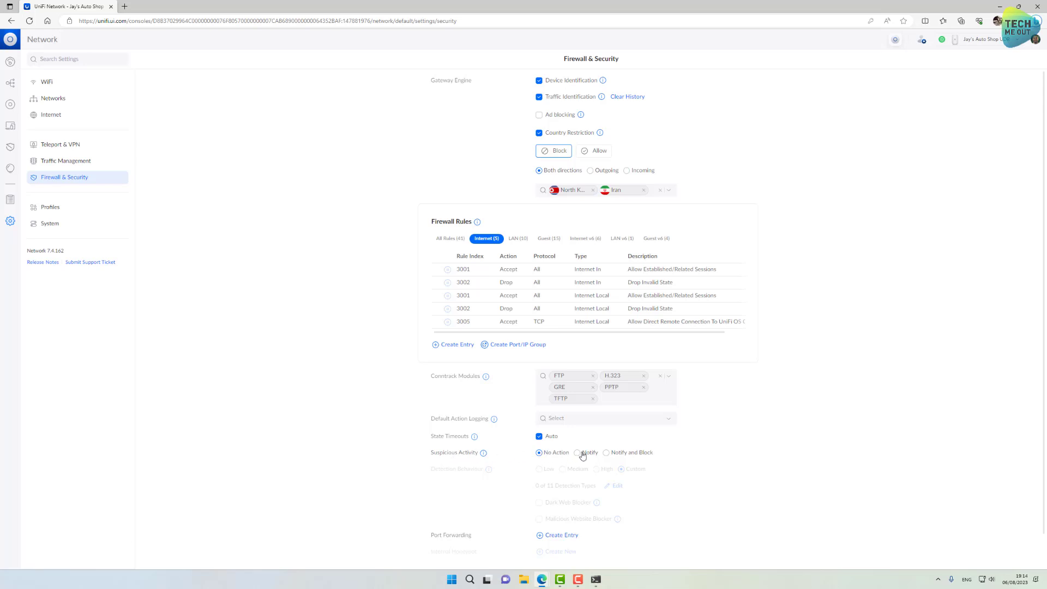
Set Suspicious Activity to Notify and Block with Dark Web Blocker and Malicious Website Blocker enabled, and apply the changes
left_click(607, 453)
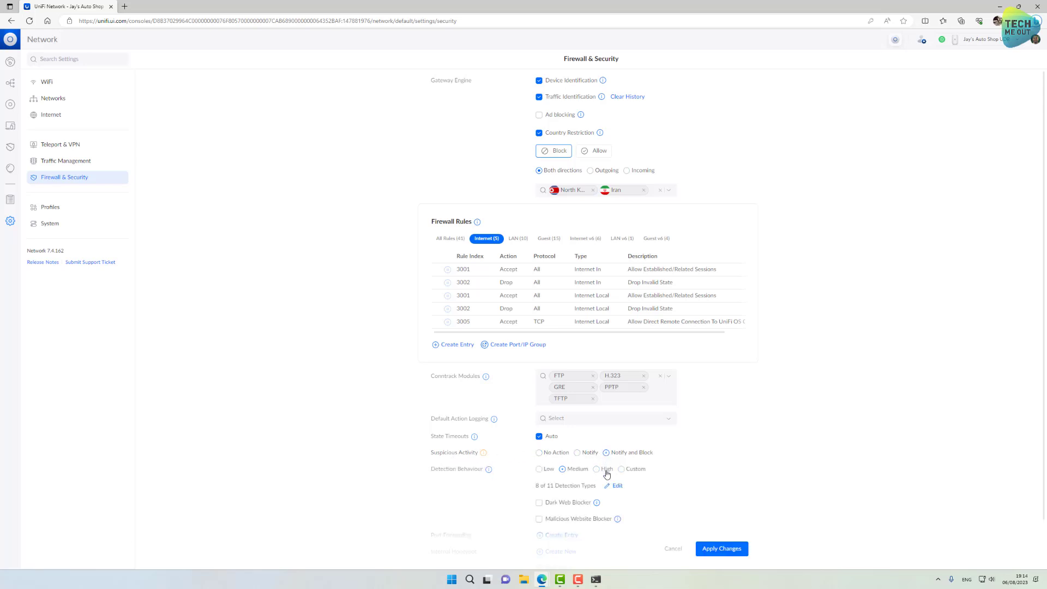
scroll(370, 408, "down", 1)
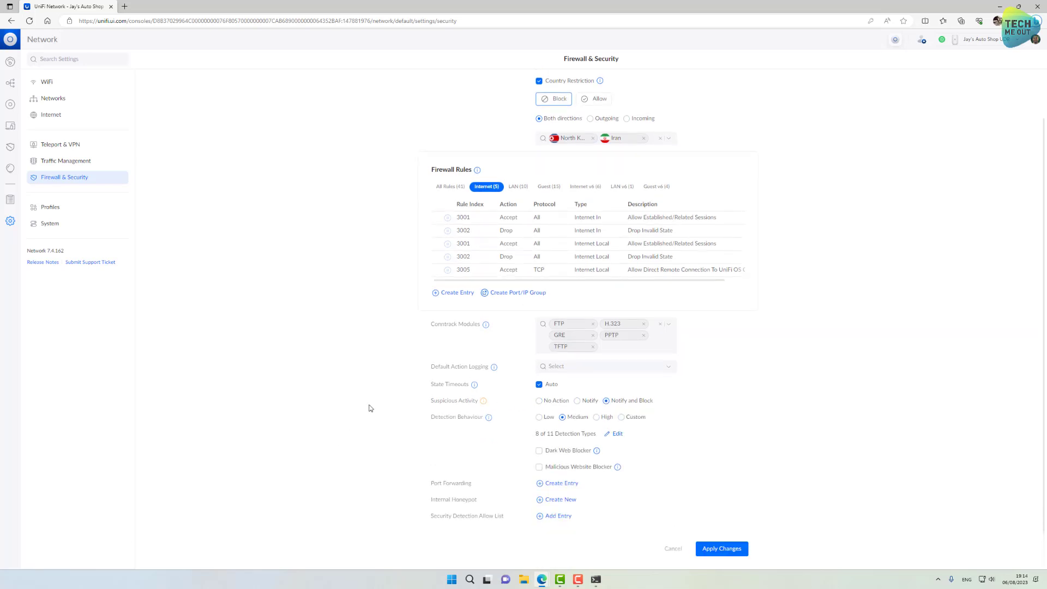
left_click(576, 452)
left_click(580, 471)
left_click(713, 549)
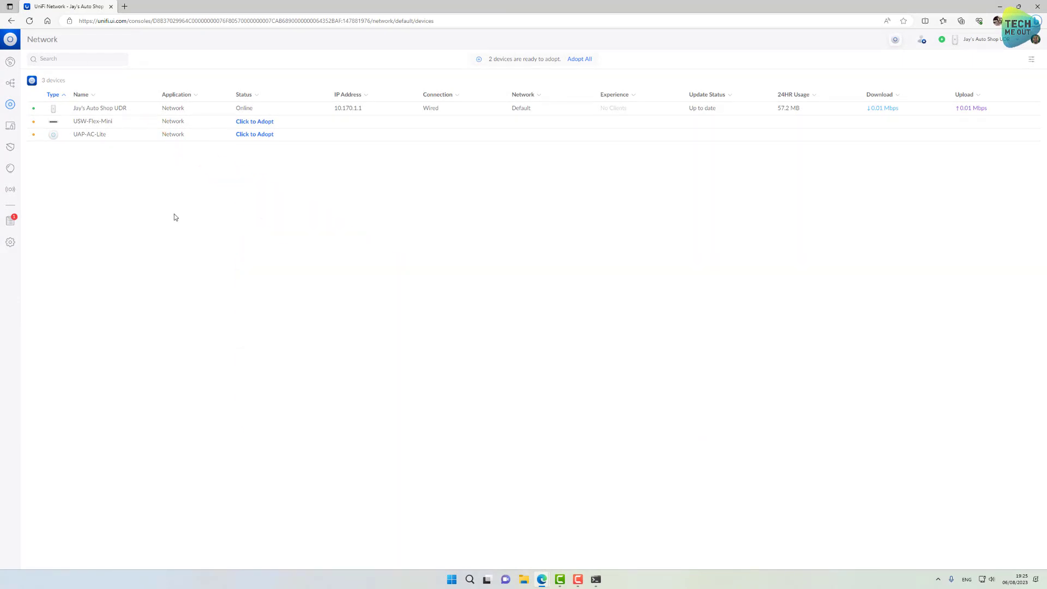
Adopt the USW-Flex-Mini switch and the UAP-AC-Lite access point
left_click(253, 127)
left_click(1018, 185)
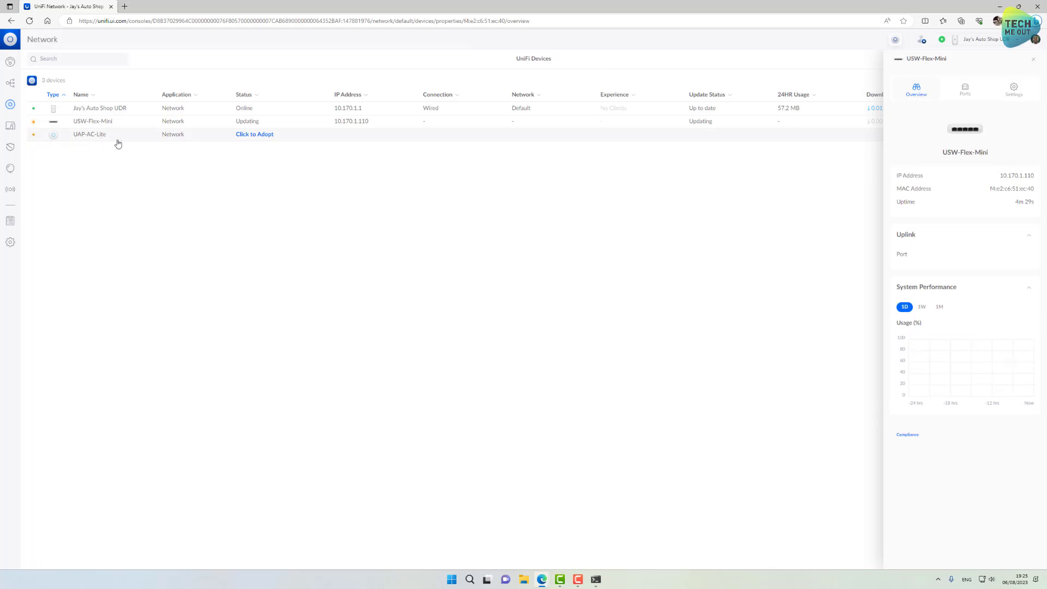
left_click(251, 135)
left_click(1021, 182)
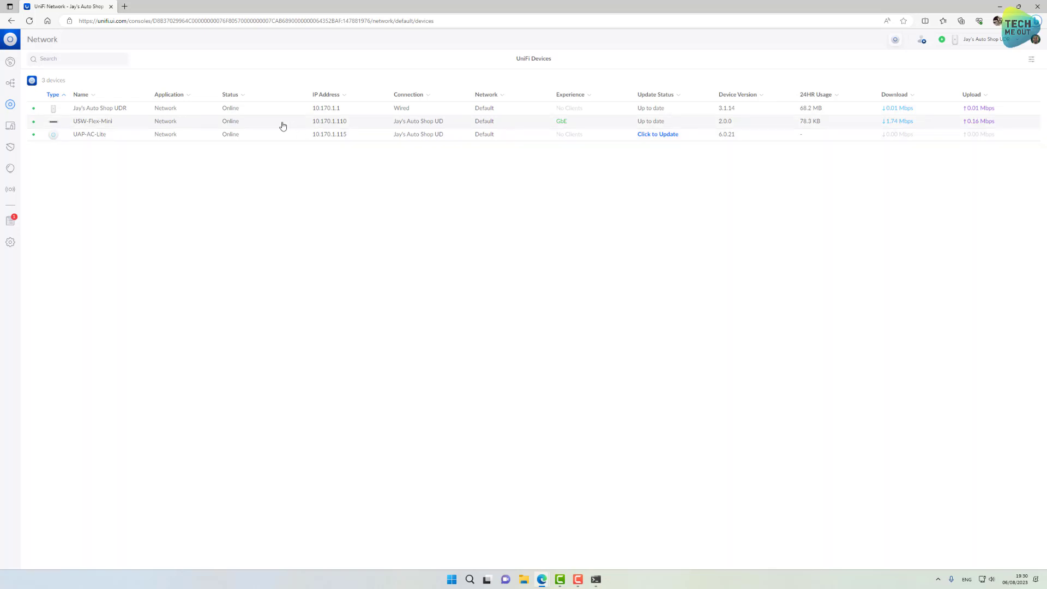
Switch the USW-Flex-Mini to a static IP configuration with the address 10.170.1.2
left_click(283, 124)
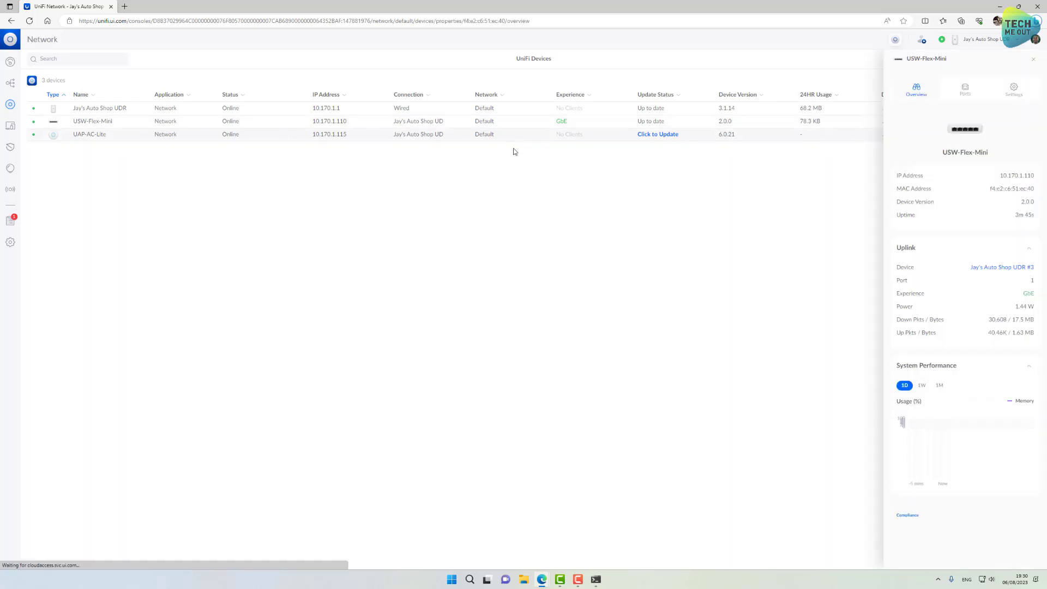
left_click(1012, 94)
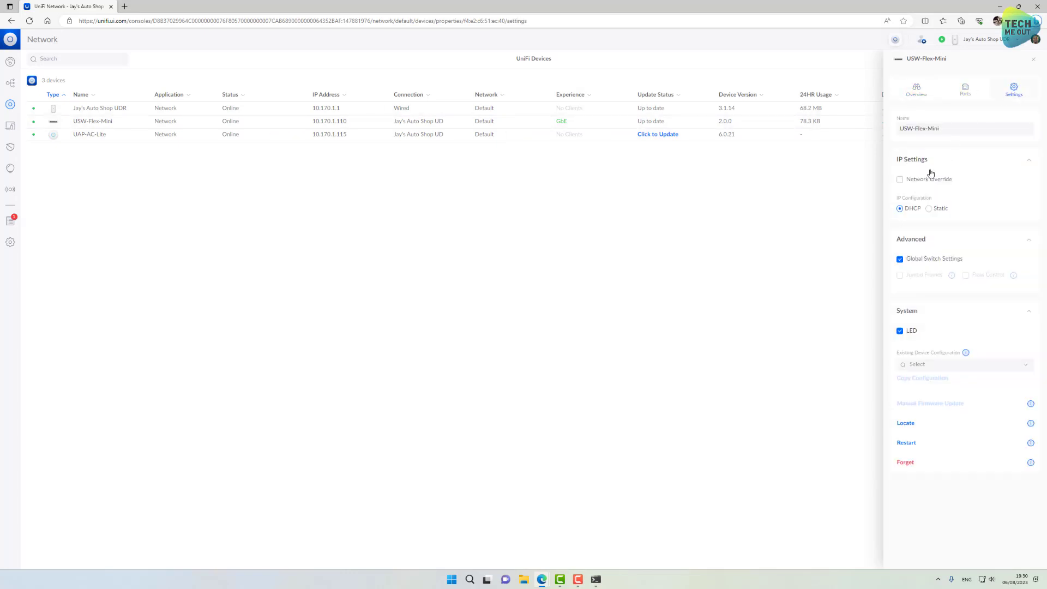
left_click(929, 209)
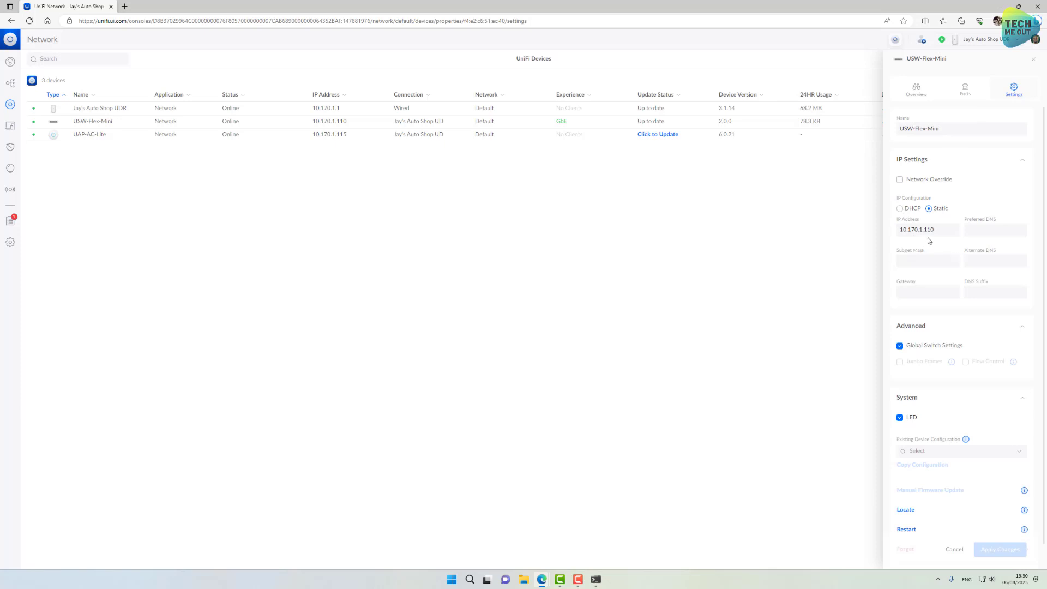
left_click_drag(936, 234, 926, 233)
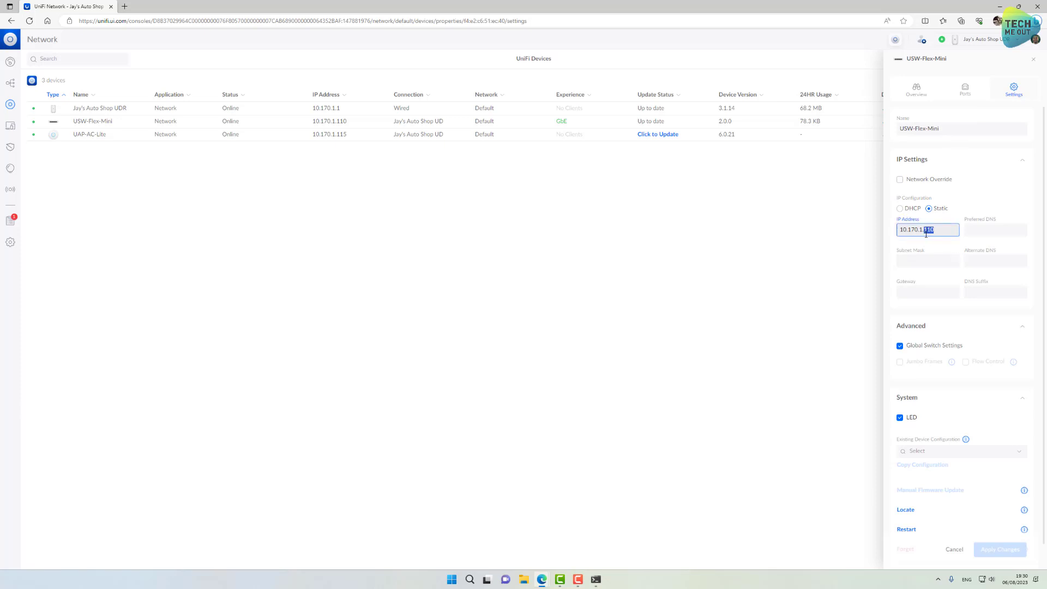
type("2")
Set the switch's subnet mask to 255.255.255.0, gateway to 10.170.1.1, preferred DNS to 8.8.8.8 and alternate DNS to 1.1.1.1, and apply
left_click(928, 260)
type("255.255.255.0")
key("Tab")
type("1.1.1.1")
key("Tab")
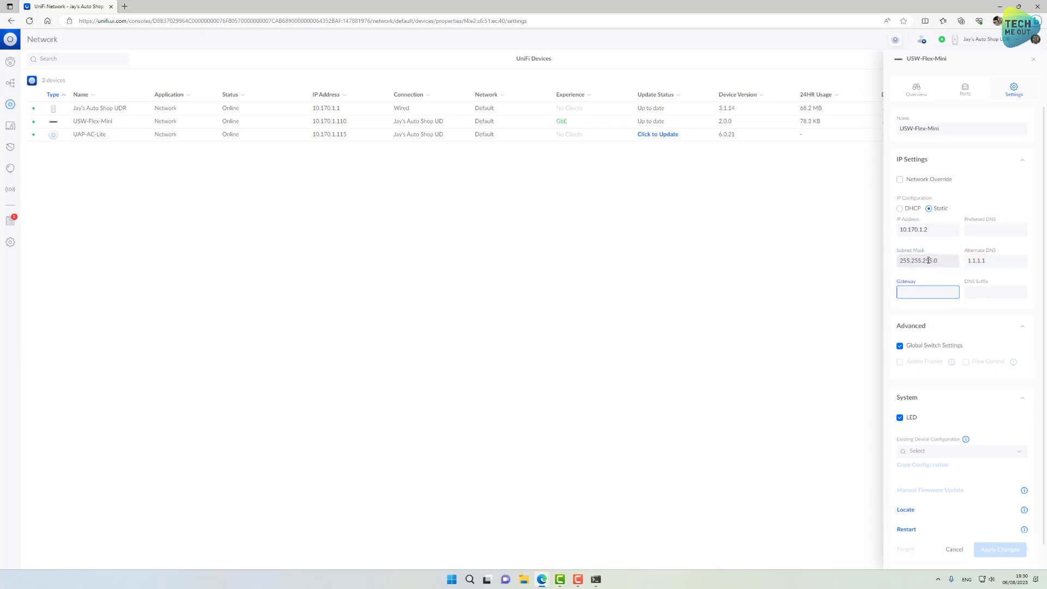
type("10.170.1.1")
key("Tab")
left_click(995, 230)
type("8.8.8.8")
key("Return")
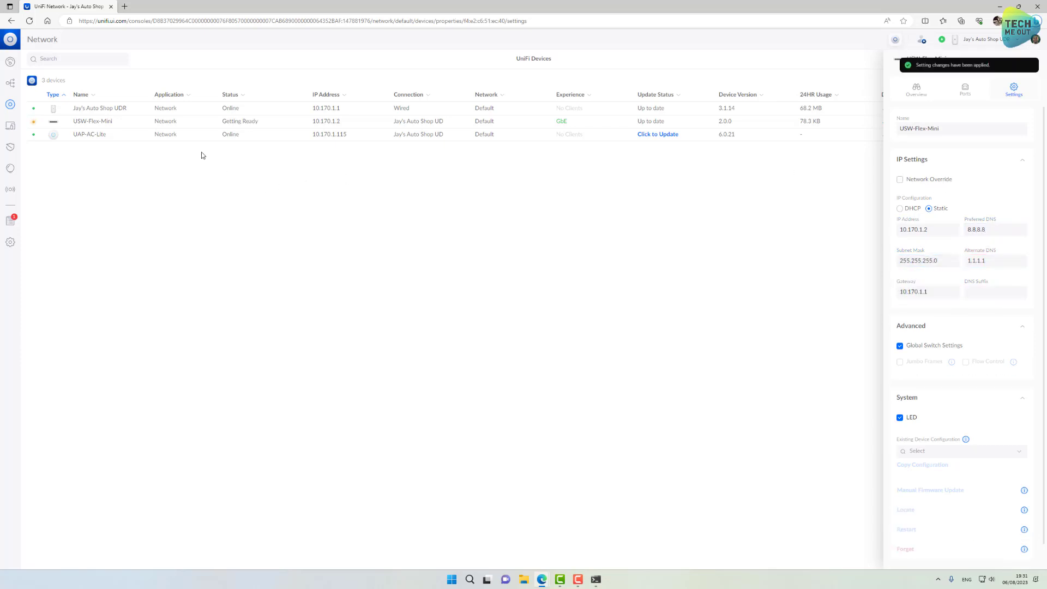
Switch the UAP-AC-Lite to a static IP configuration with the address 10.170.1.3
left_click(188, 140)
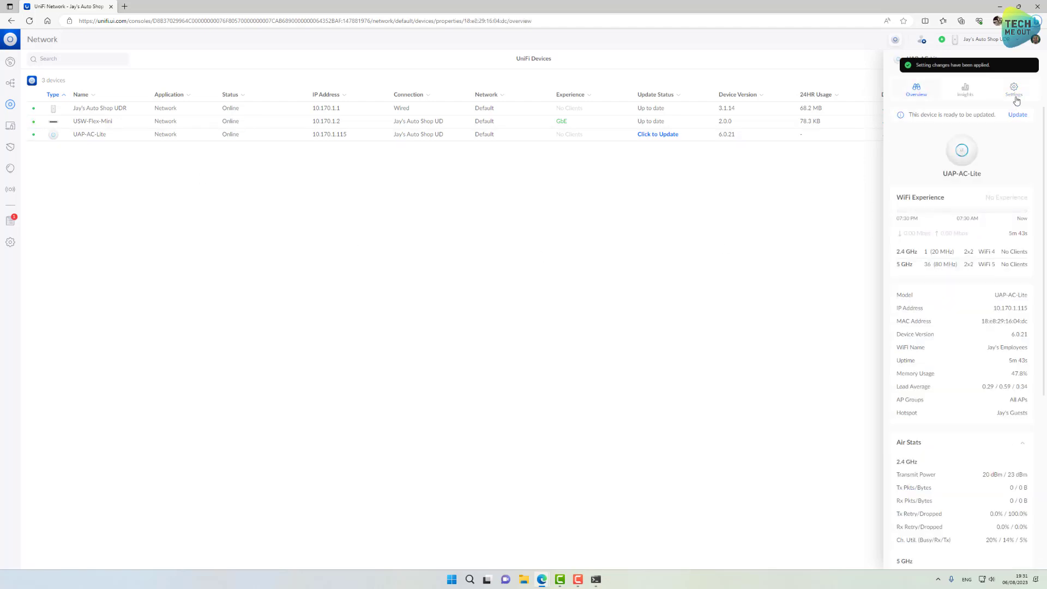
left_click(1014, 93)
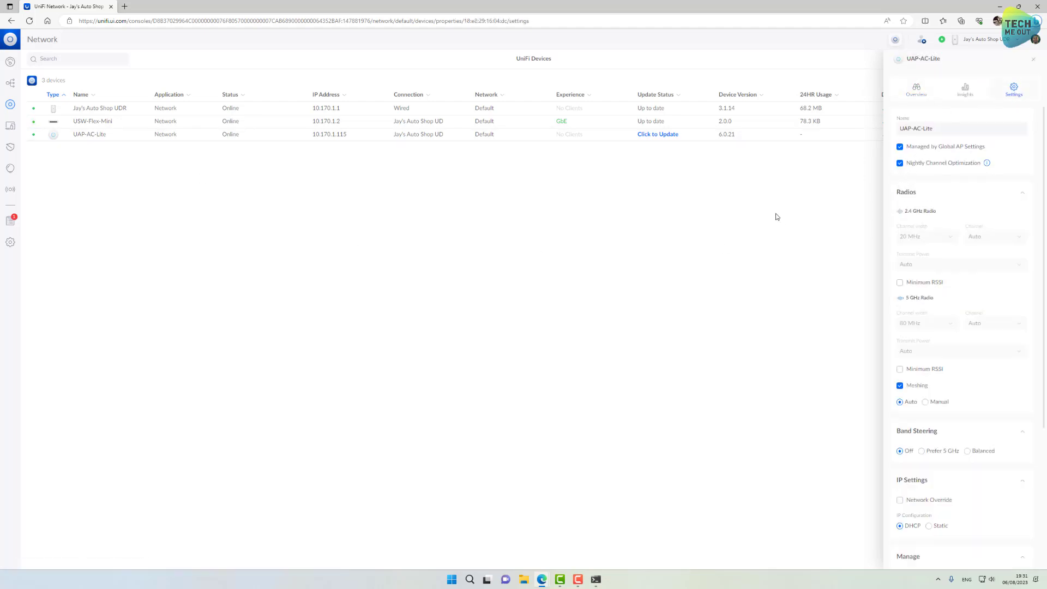
scroll(963, 281, "down", 4)
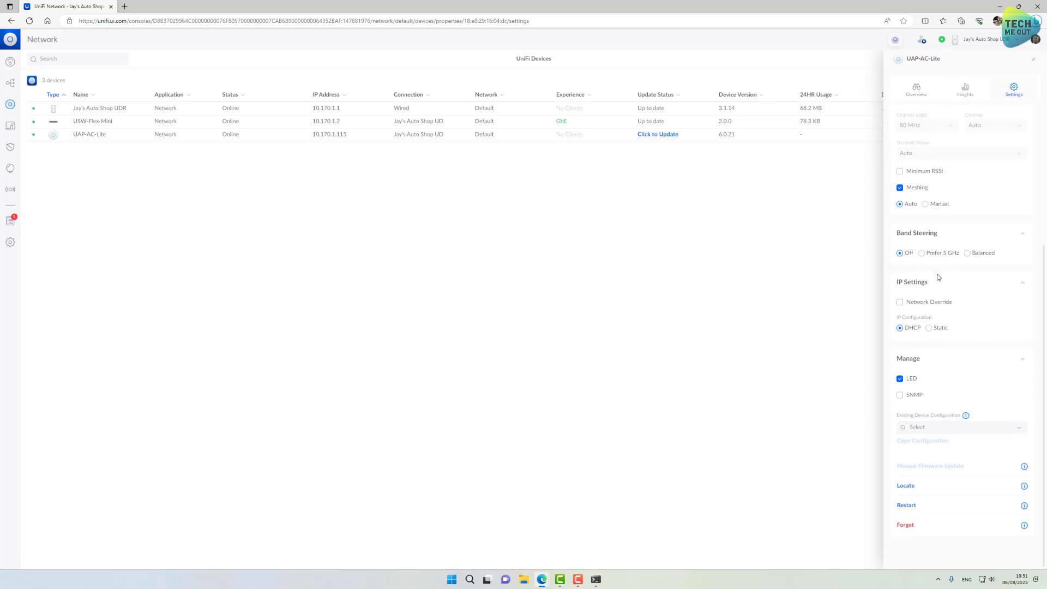
left_click(938, 328)
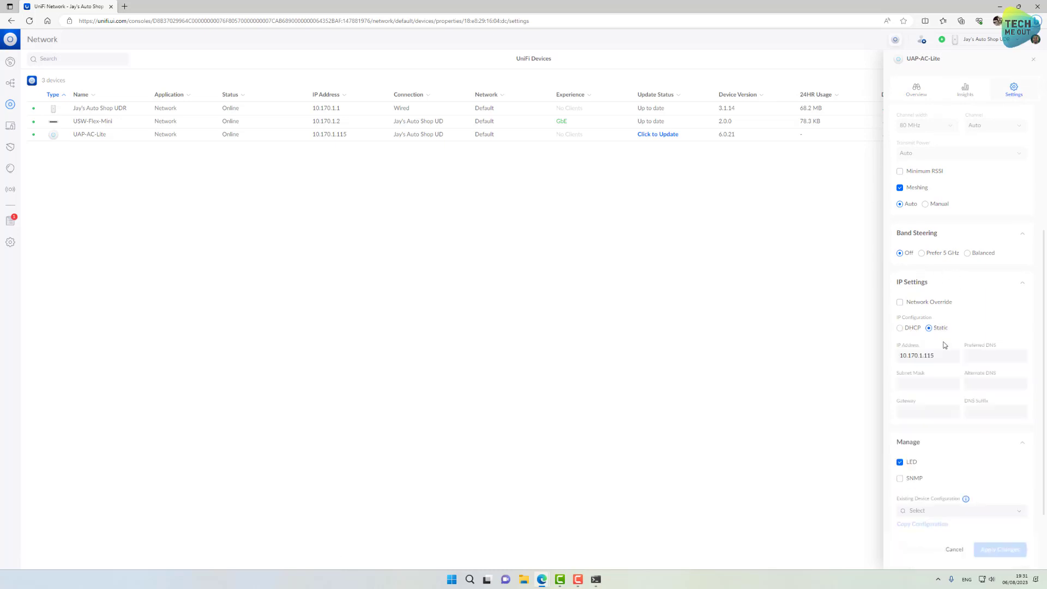
left_click_drag(939, 356, 925, 356)
type("3")
Give the access point subnet mask 255.255.255.0, gateway 10.170.1.1, preferred DNS 8.8.8.8 and alternate DNS 1.1.1.1, and apply
left_click(933, 381)
type("255.255.255.0")
key("Tab")
type("1.1.1.1")
key("Tab")
type("10.170.1.1")
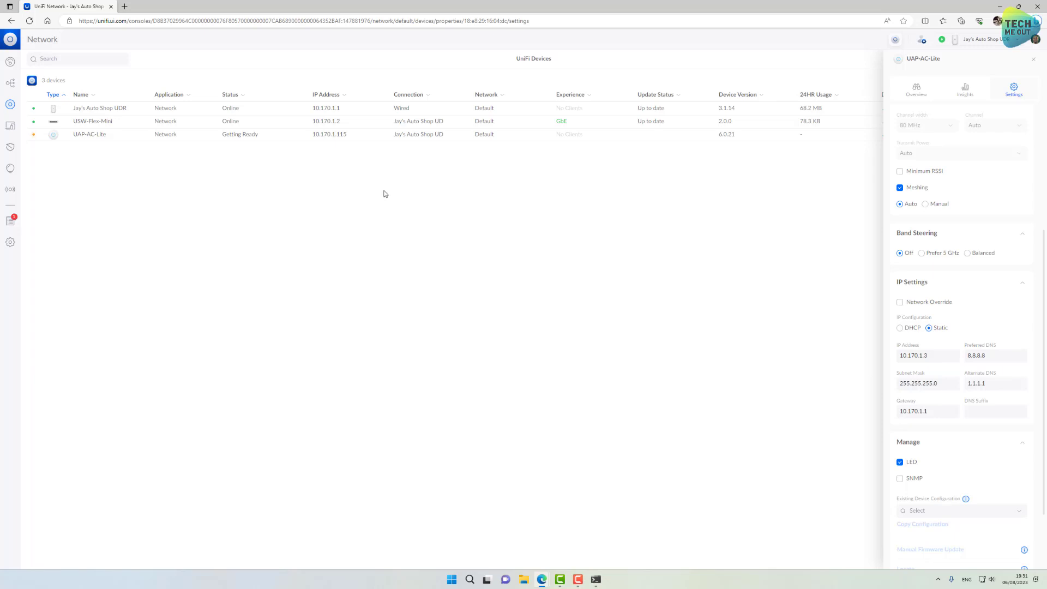
Assign port 5 of the USW-Flex-Mini switch to the Workstations (2) primary network and apply the change
left_click(284, 125)
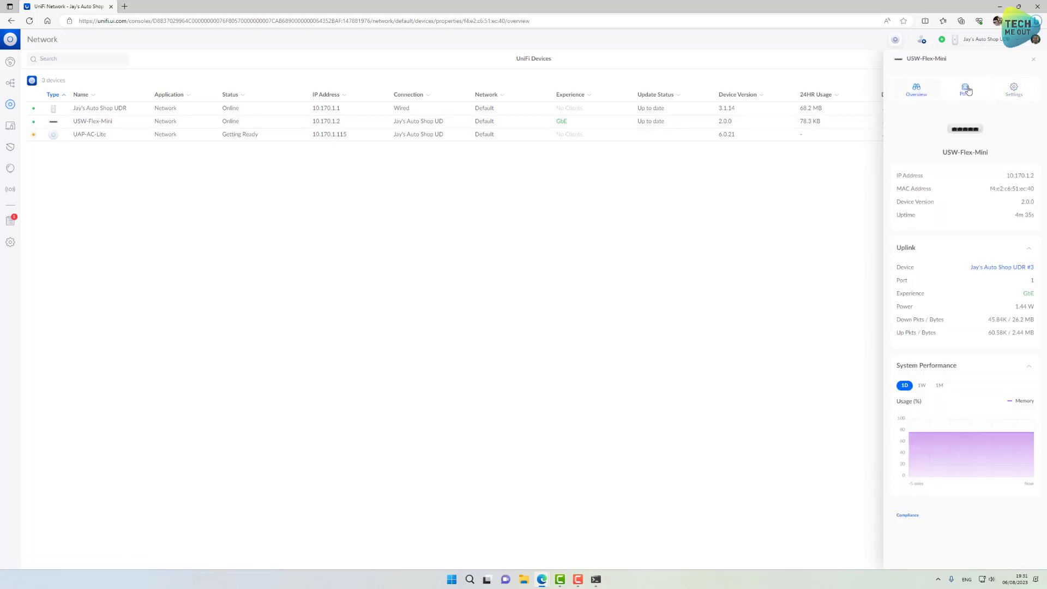
left_click(966, 89)
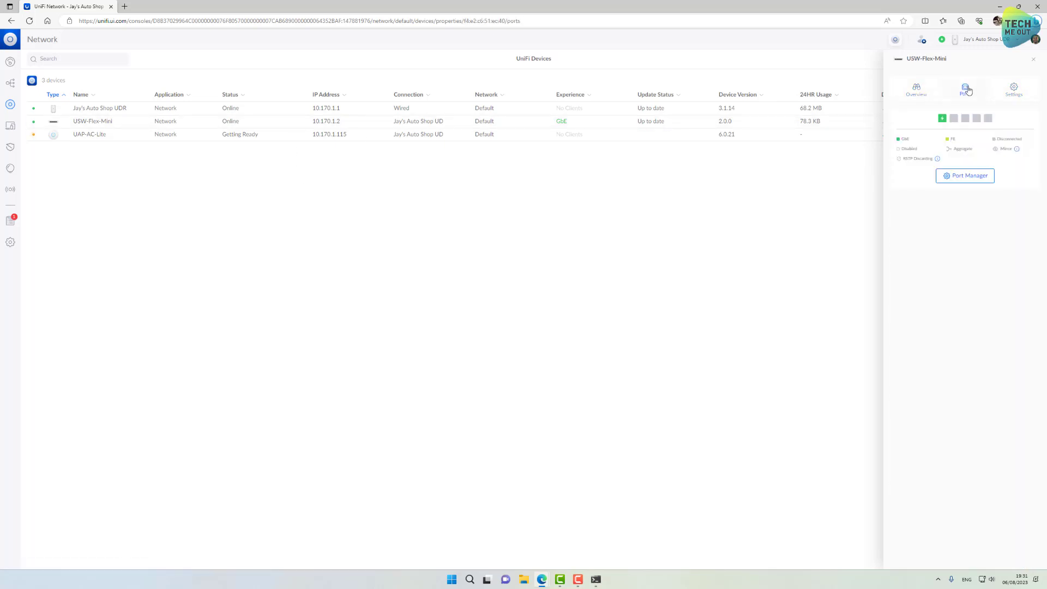
left_click(976, 181)
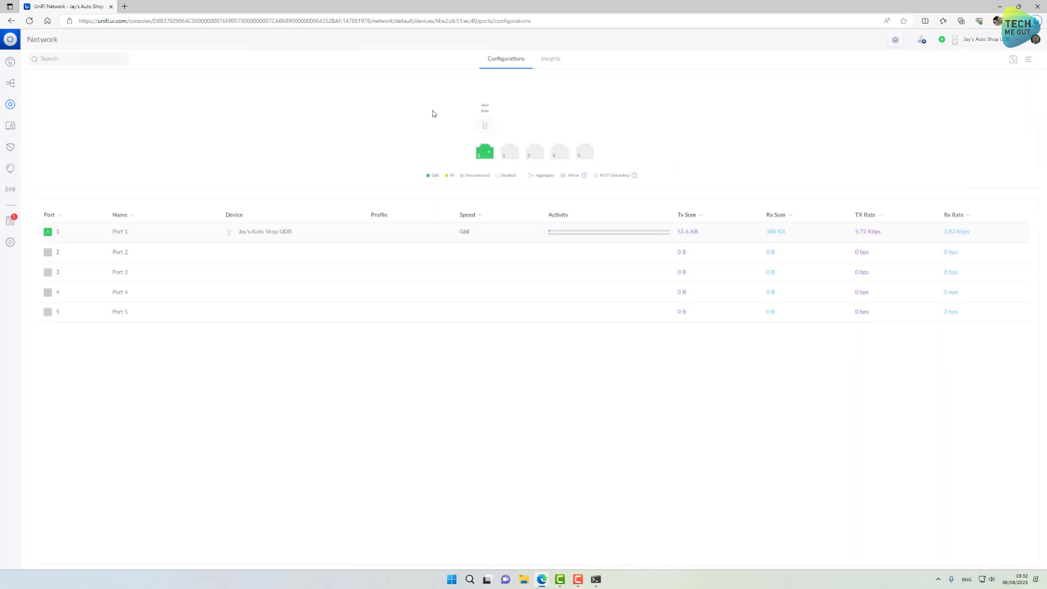
left_click(589, 157)
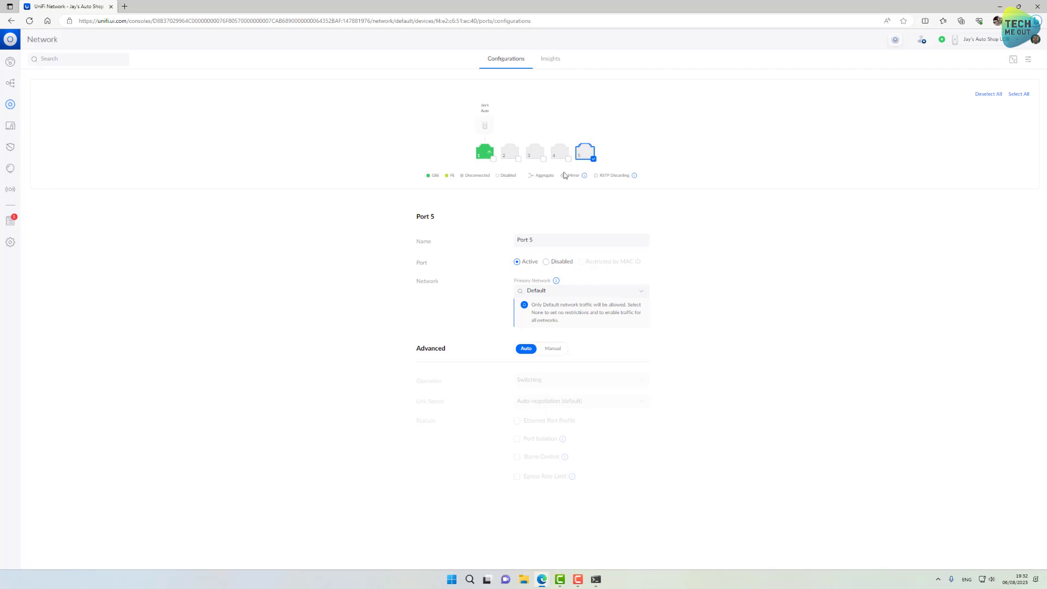
left_click(553, 292)
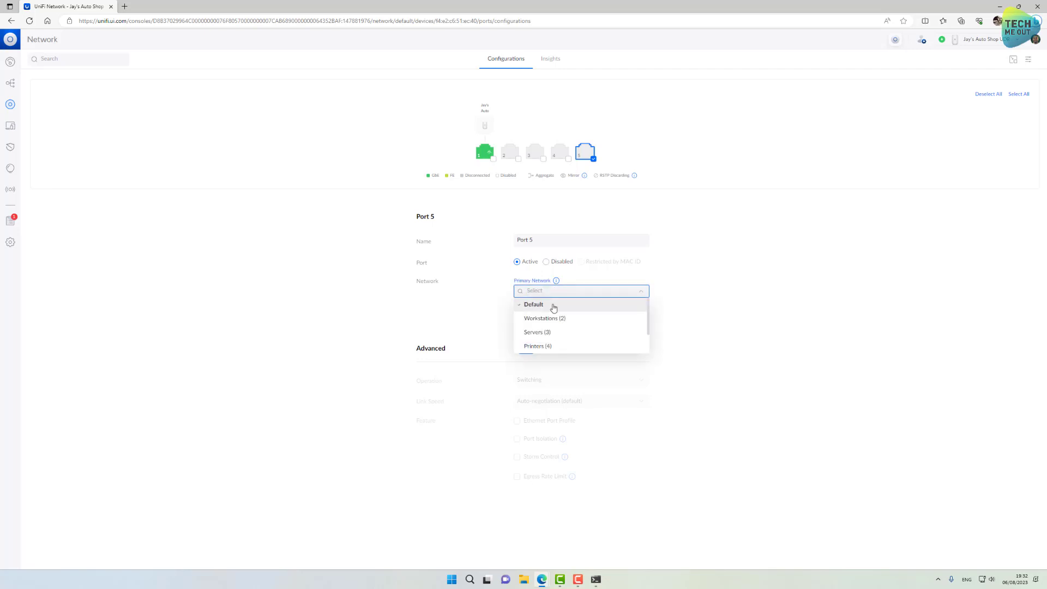
left_click(525, 321)
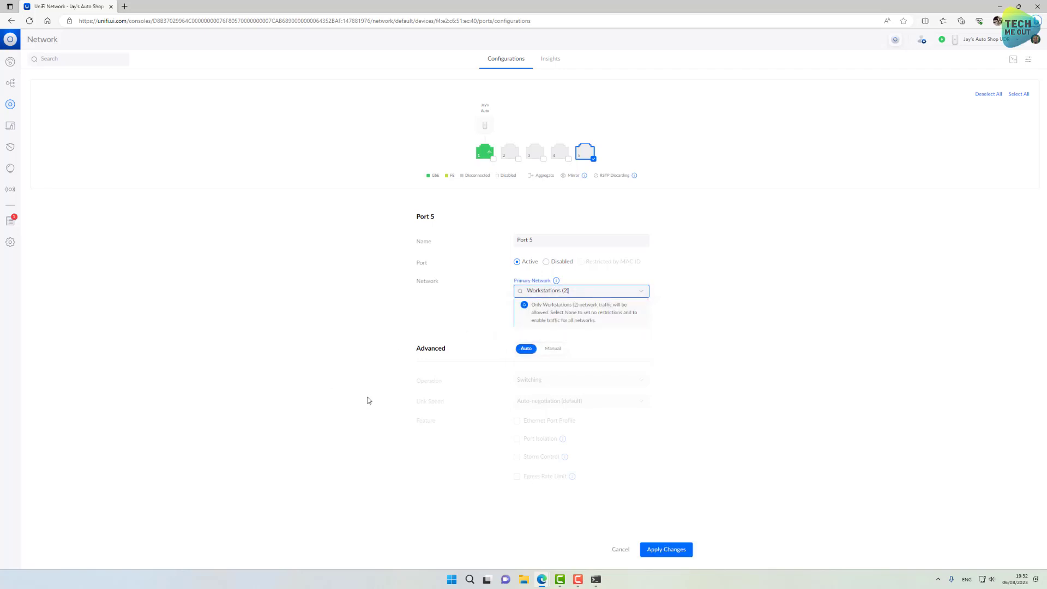
left_click(661, 550)
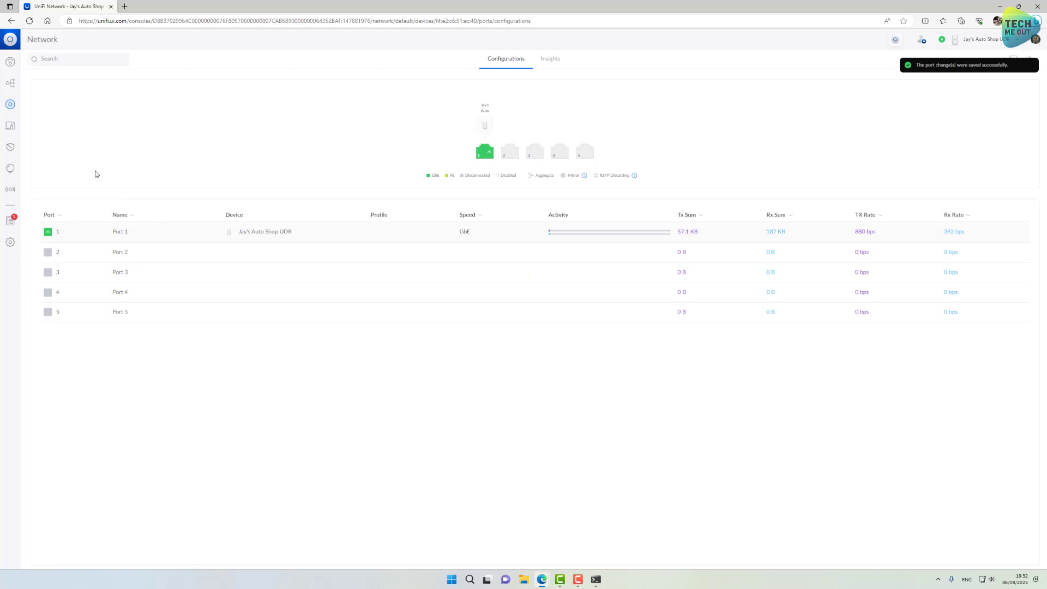
Switch to Windows PowerShell and renew the computer's IP address with ipconfig /renew, then return to the UniFi devices list
left_click(10, 105)
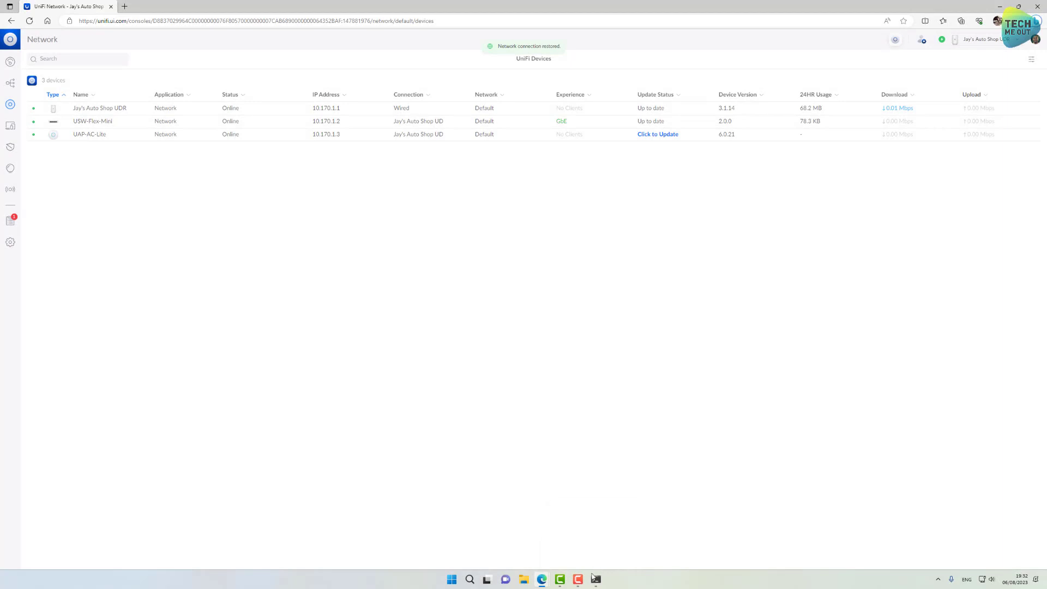
left_click(595, 578)
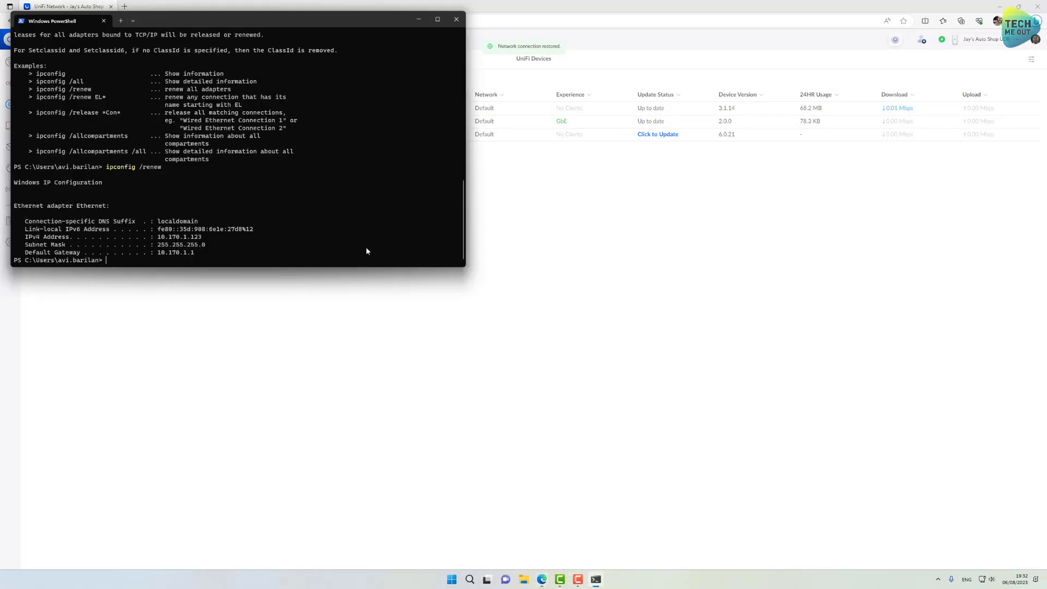
key("Up")
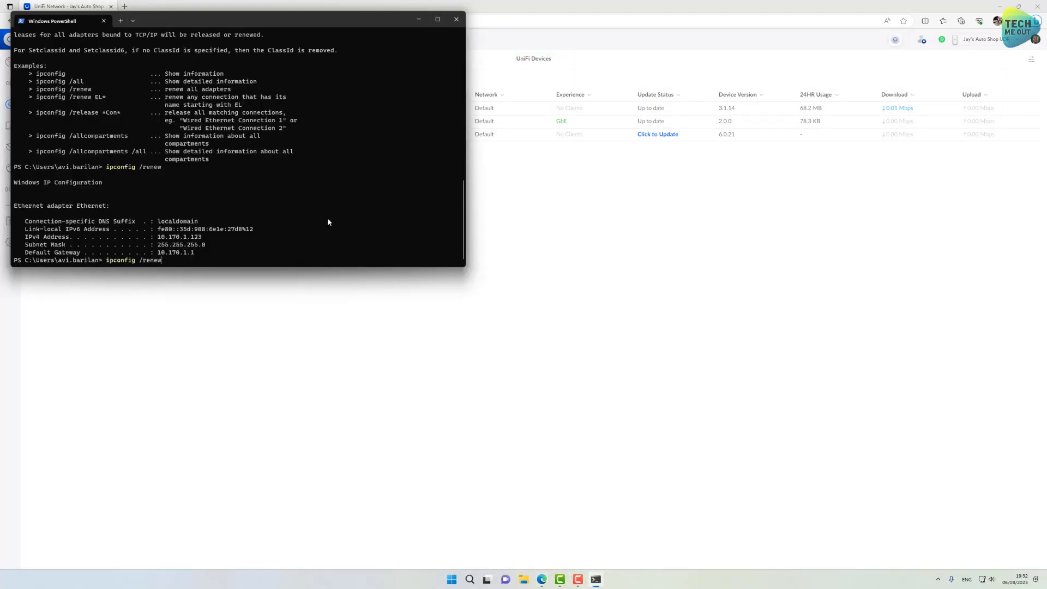
key("Return")
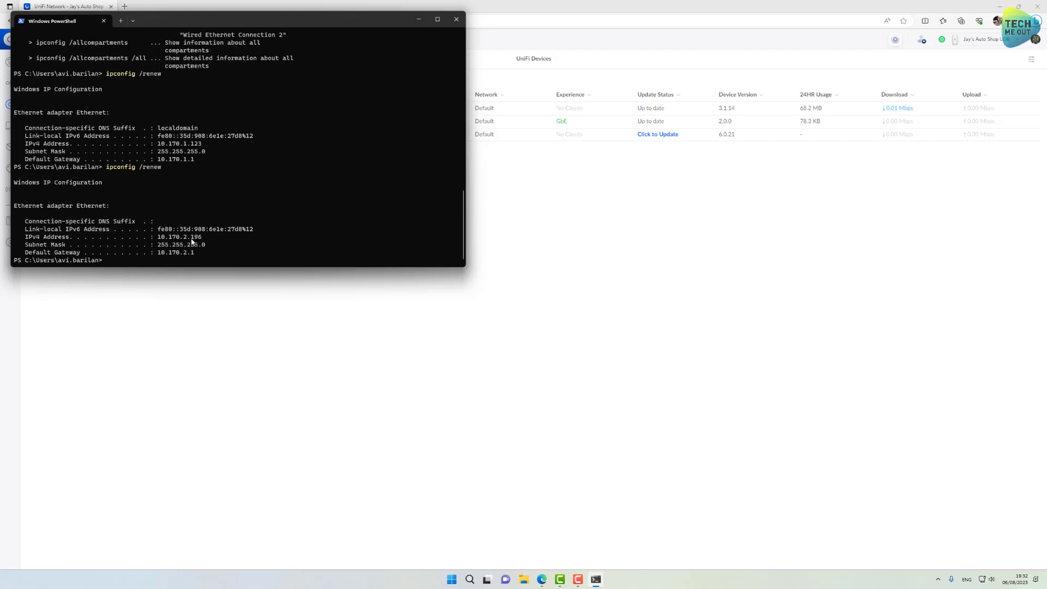
left_click(561, 257)
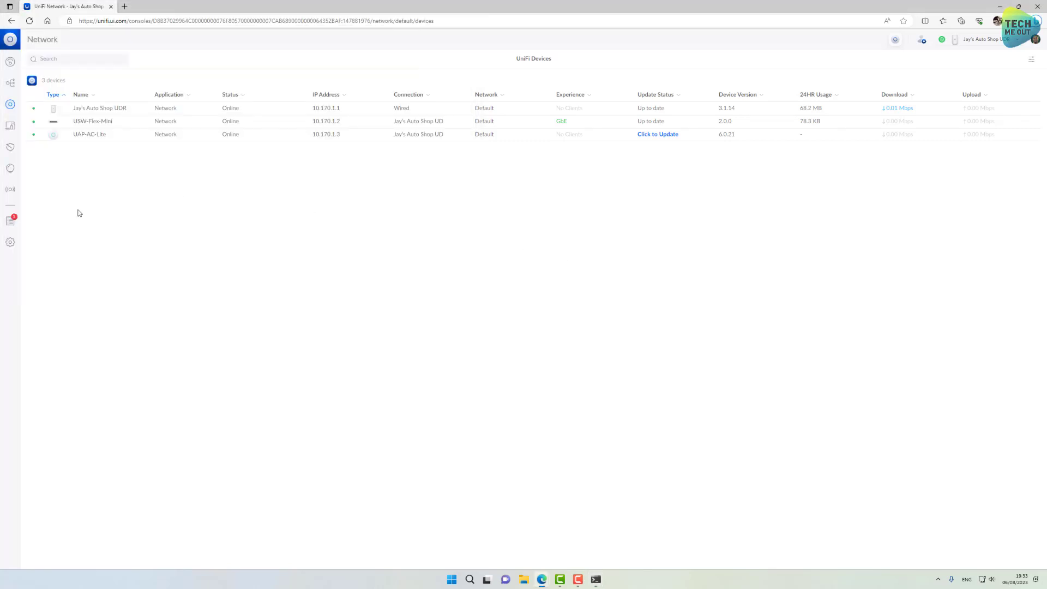
Review the networks and device address lists, and test reaching the access point from PowerShell with ping 10.170.1.3
left_click(10, 242)
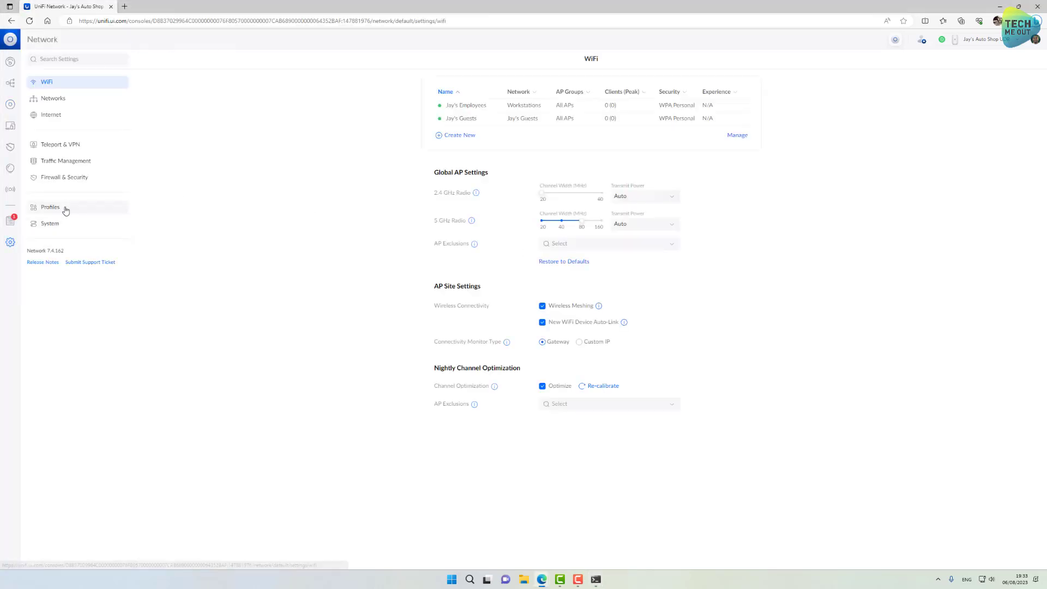
left_click(47, 102)
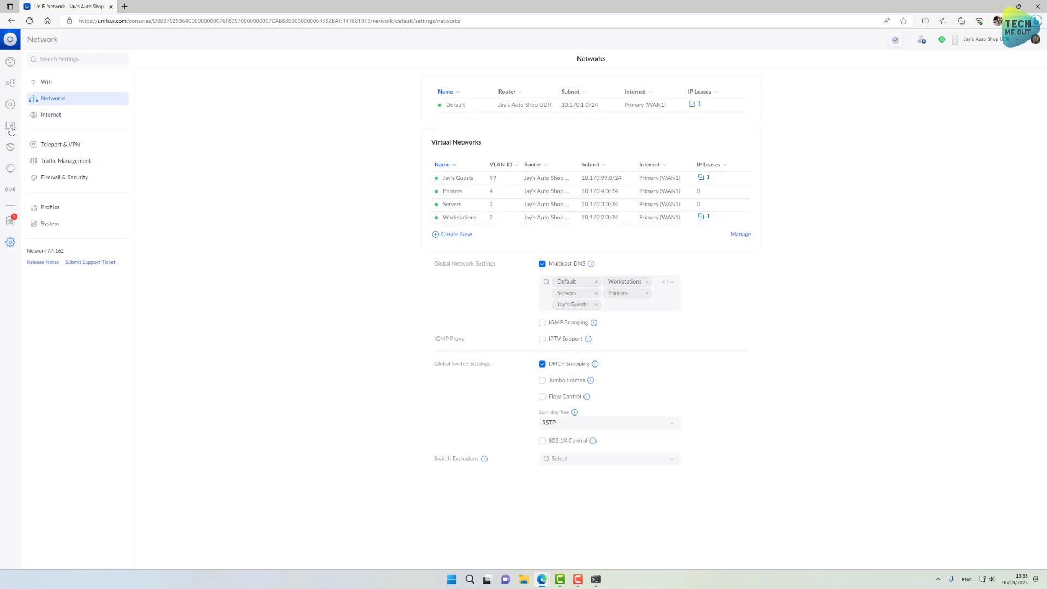
left_click(10, 104)
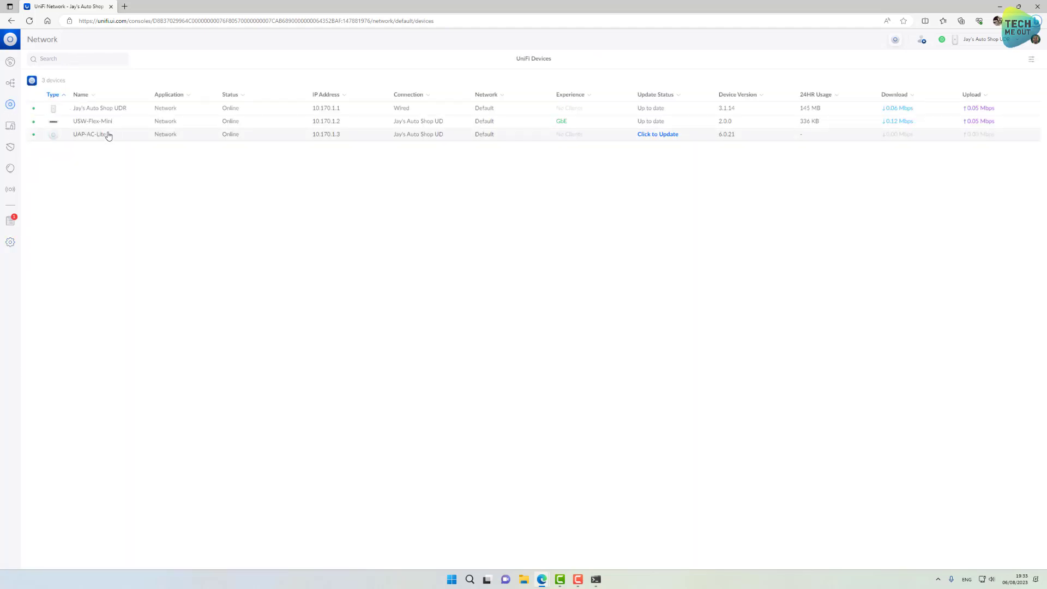
left_click(596, 579)
left_click_drag(331, 25, 617, 210)
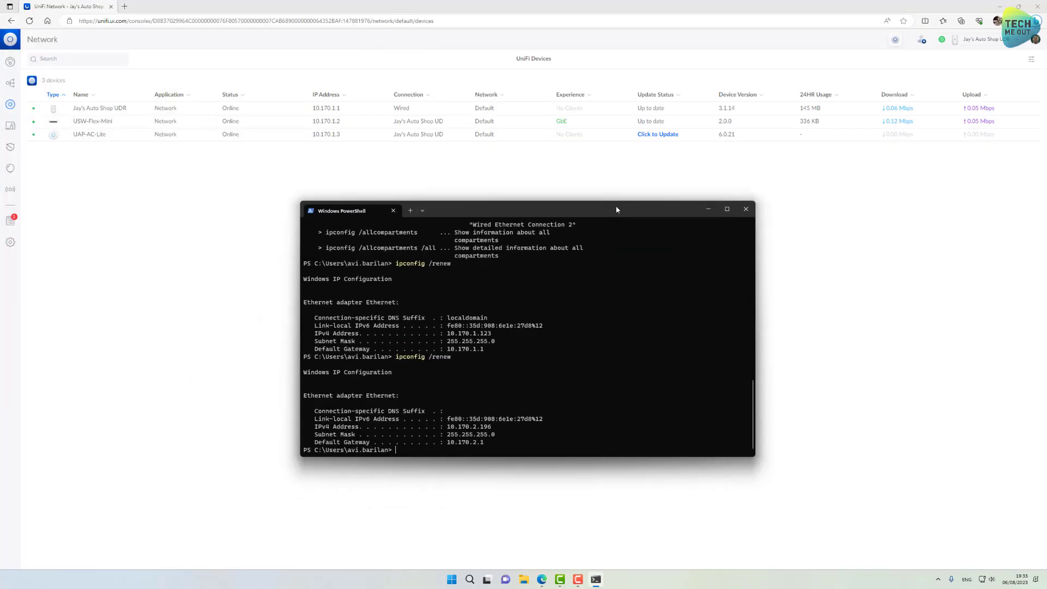
type("ping 10.170.1.3")
key("Return")
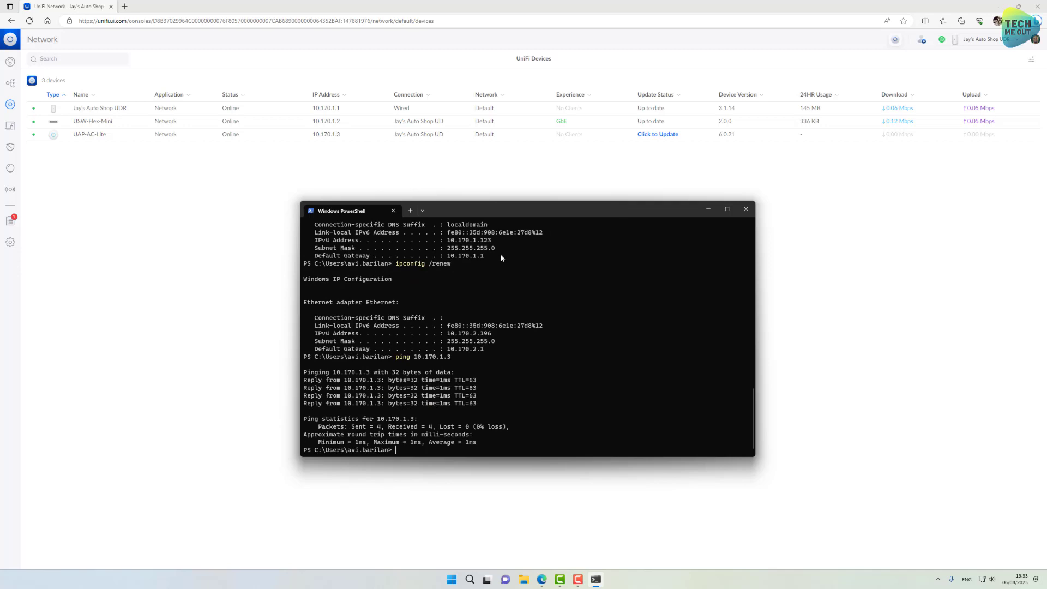
Pause the LAN In firewall rule "Allow Trusted Vlans Traffic" in the firewall and security settings
left_click(14, 243)
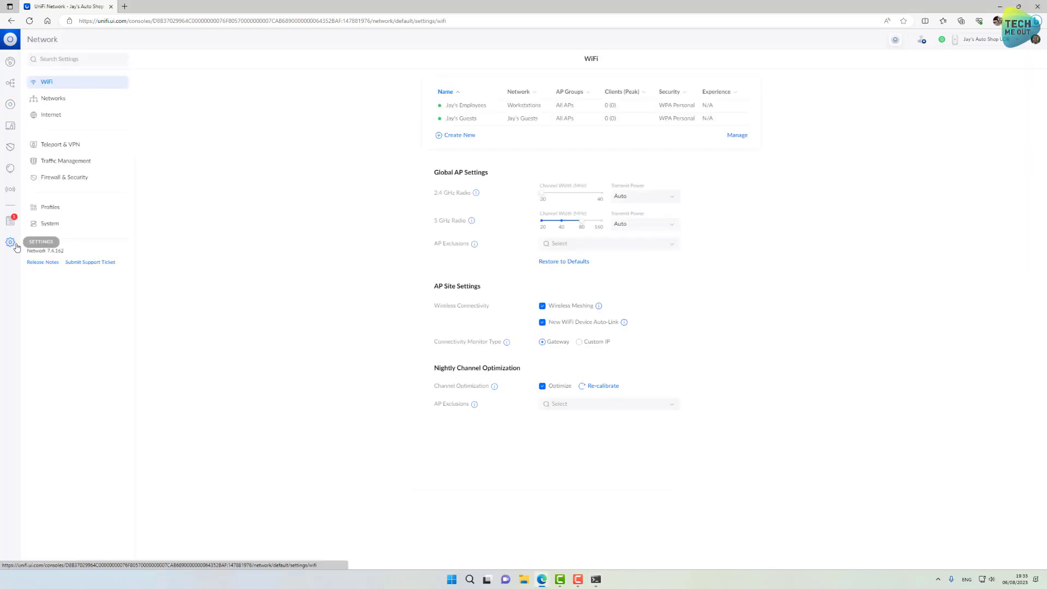
left_click(47, 178)
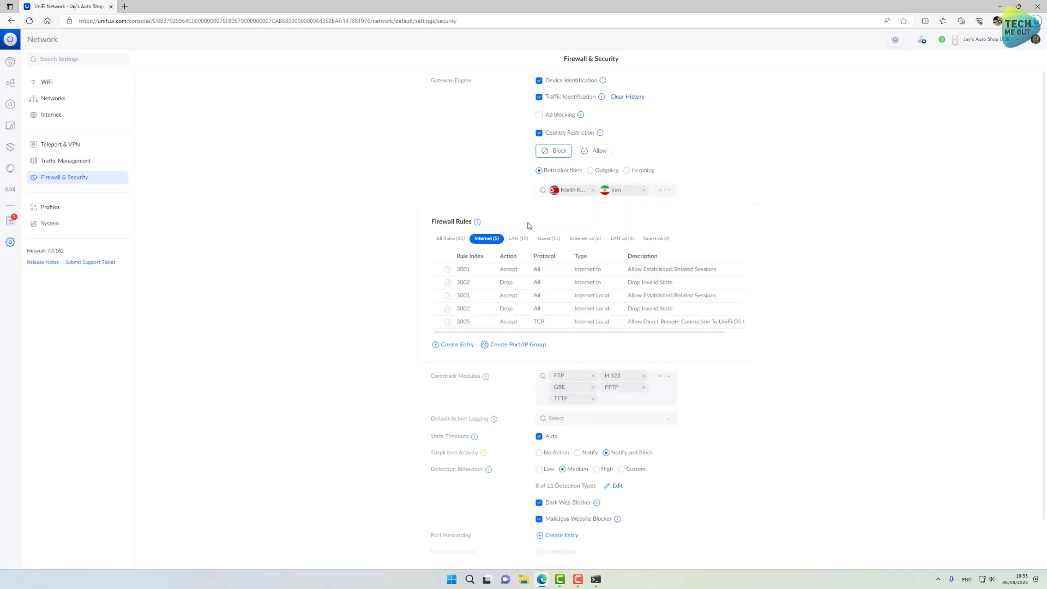
left_click(521, 238)
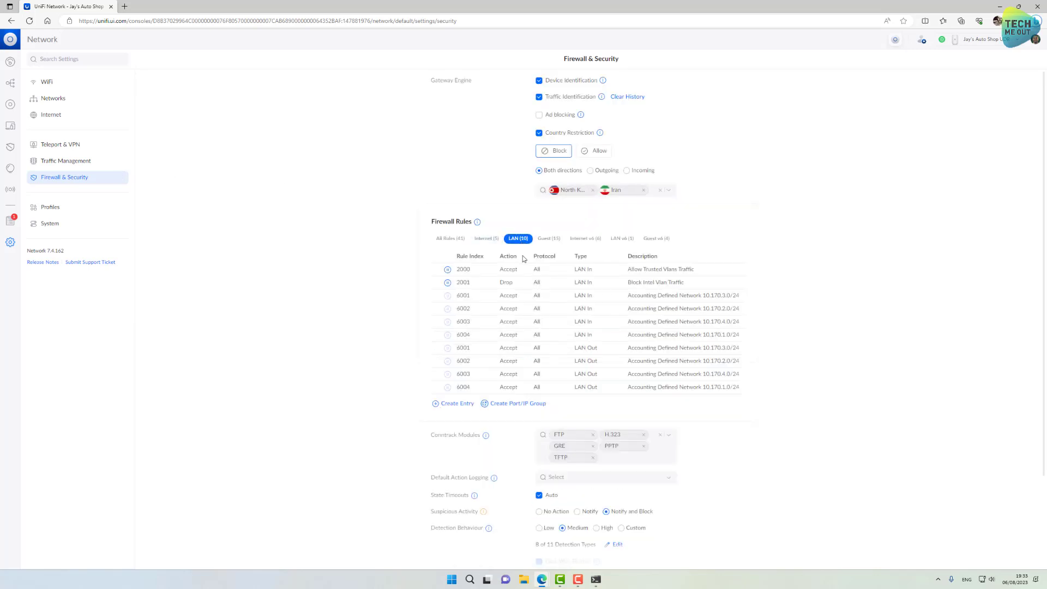
left_click(447, 271)
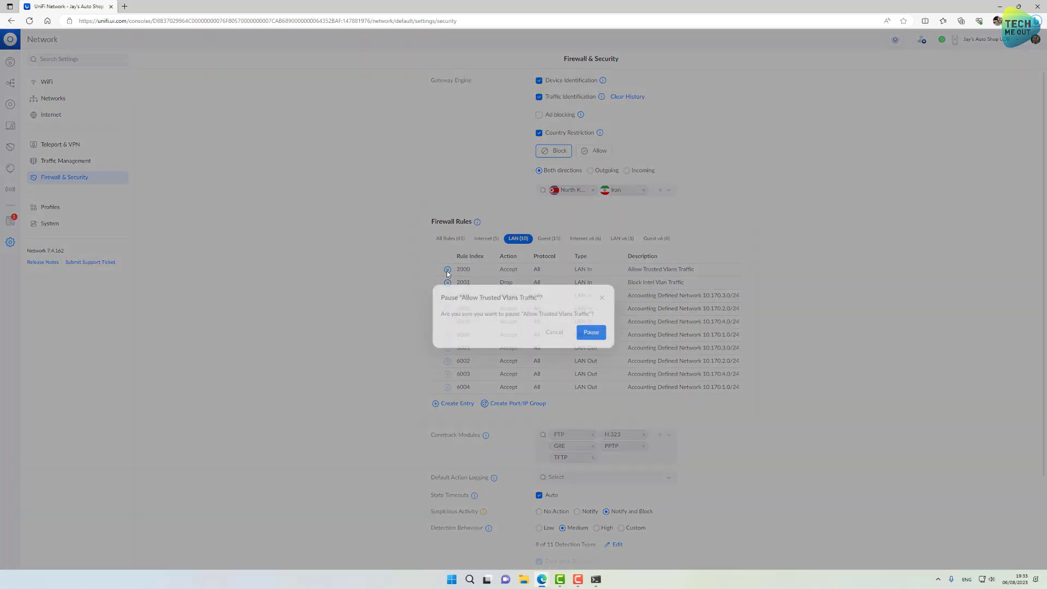
left_click(588, 318)
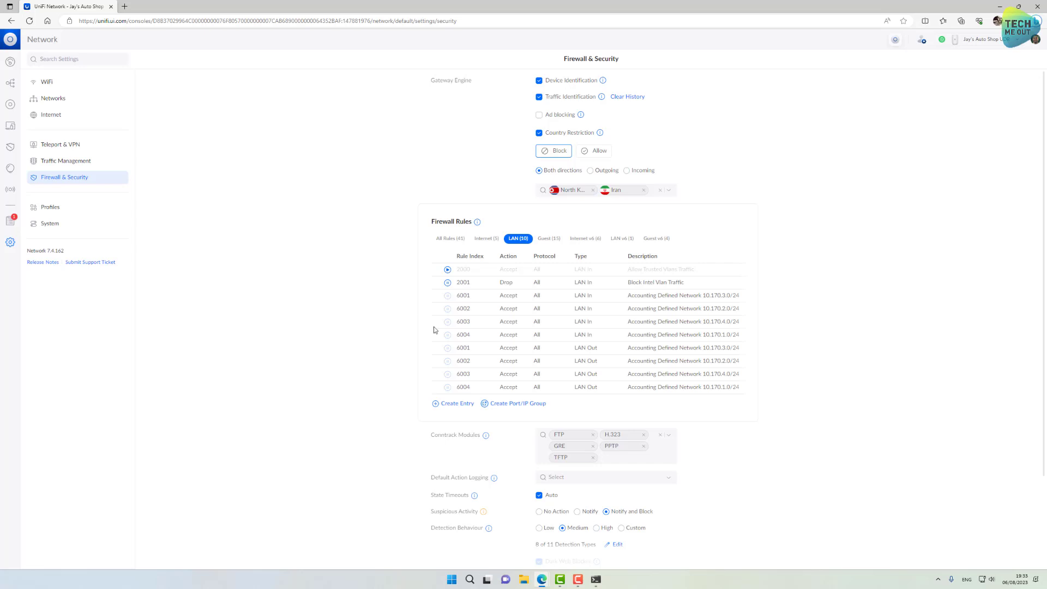
Switch to PowerShell and repeat the ping to 10.170.1.3 with the allow rule paused
left_click(598, 581)
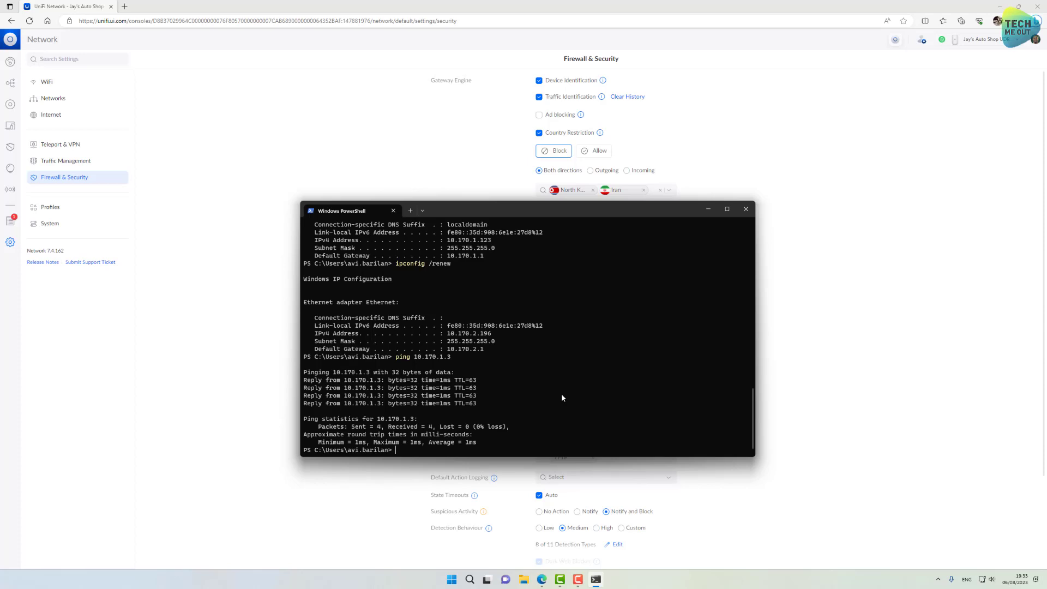
key("Up")
key("Return")
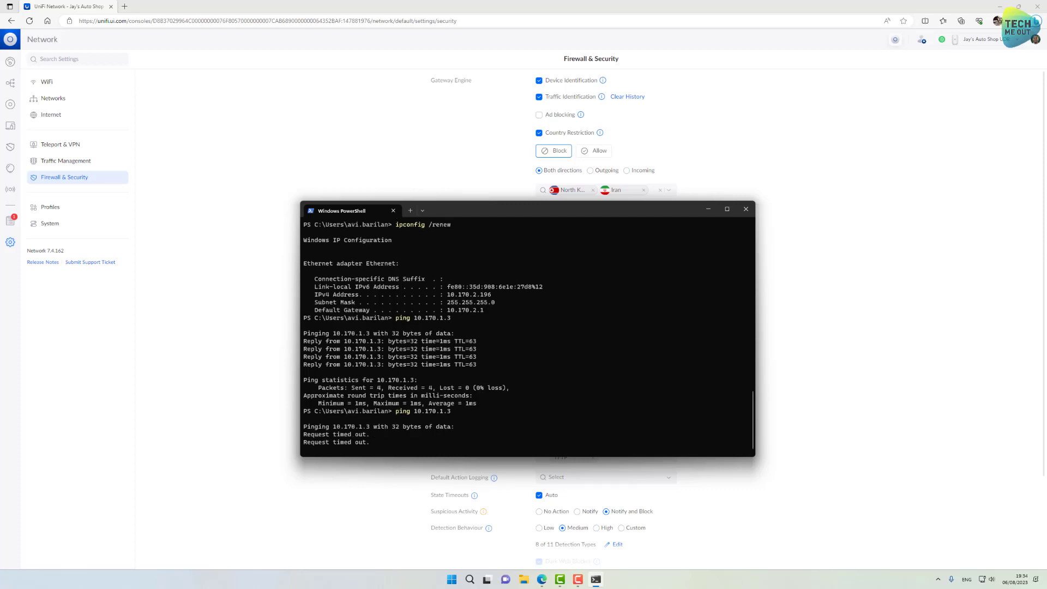
Return to the firewall rules in the browser and re-enable the "Allow Trusted Vlans Traffic" LAN rule
left_click(252, 322)
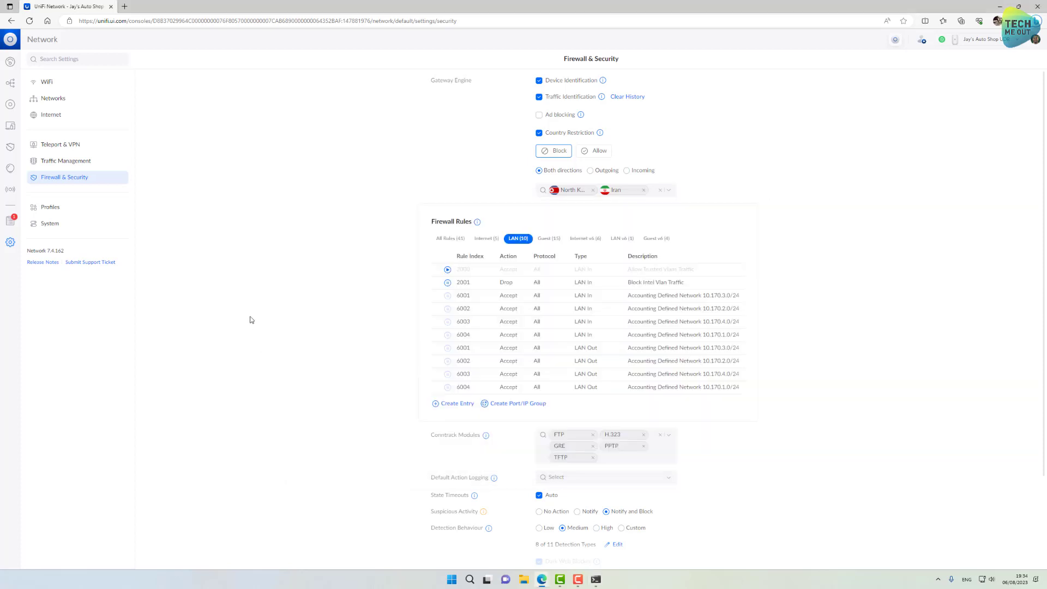
left_click(447, 270)
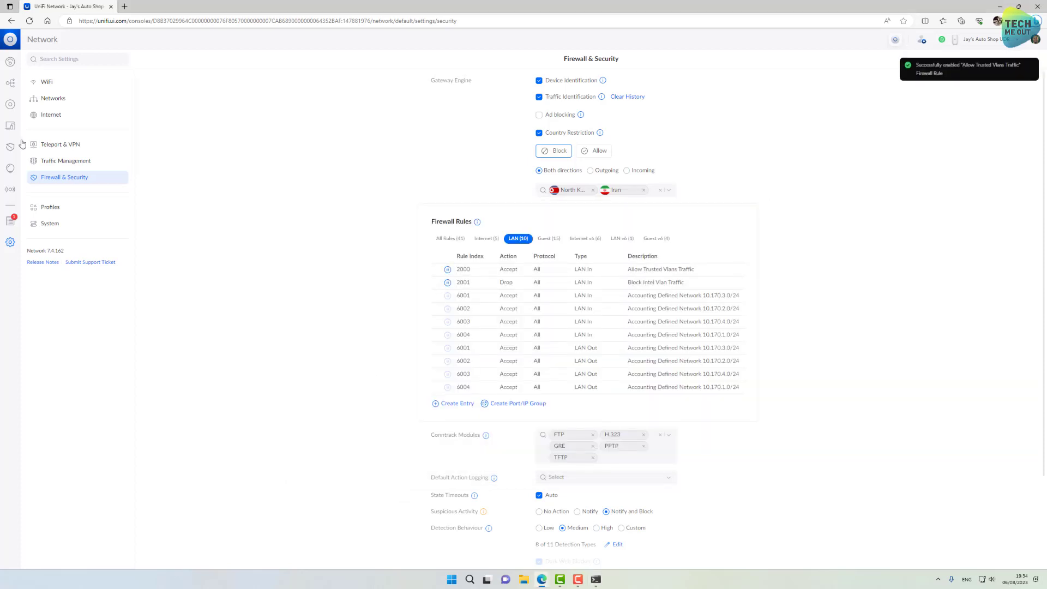
Rename the USW-Flex-Mini switch to "USW-Flex Mini - Reception" in its device settings and apply the change
left_click(10, 105)
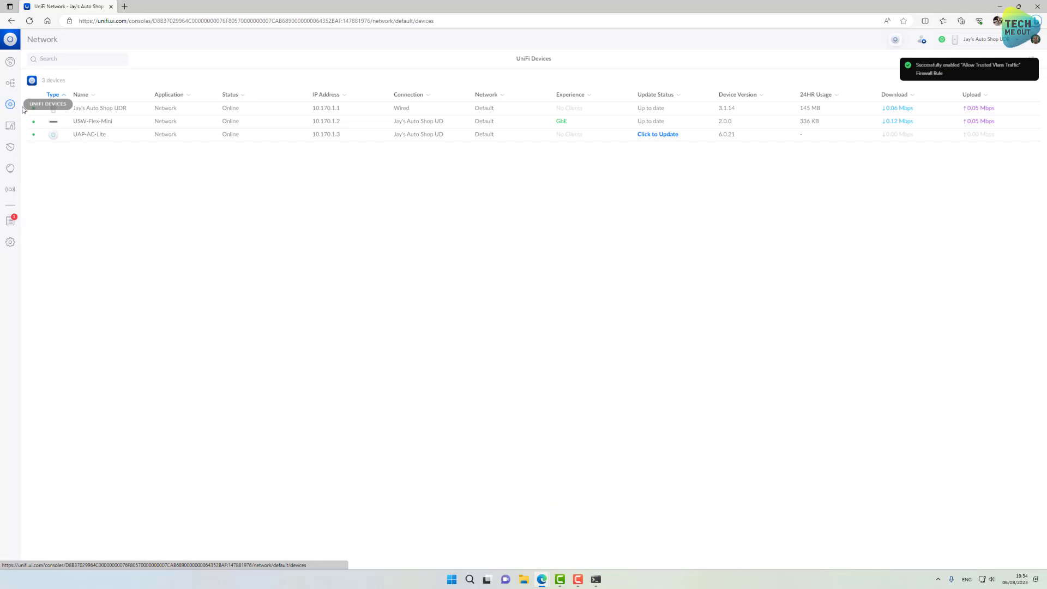
left_click(141, 127)
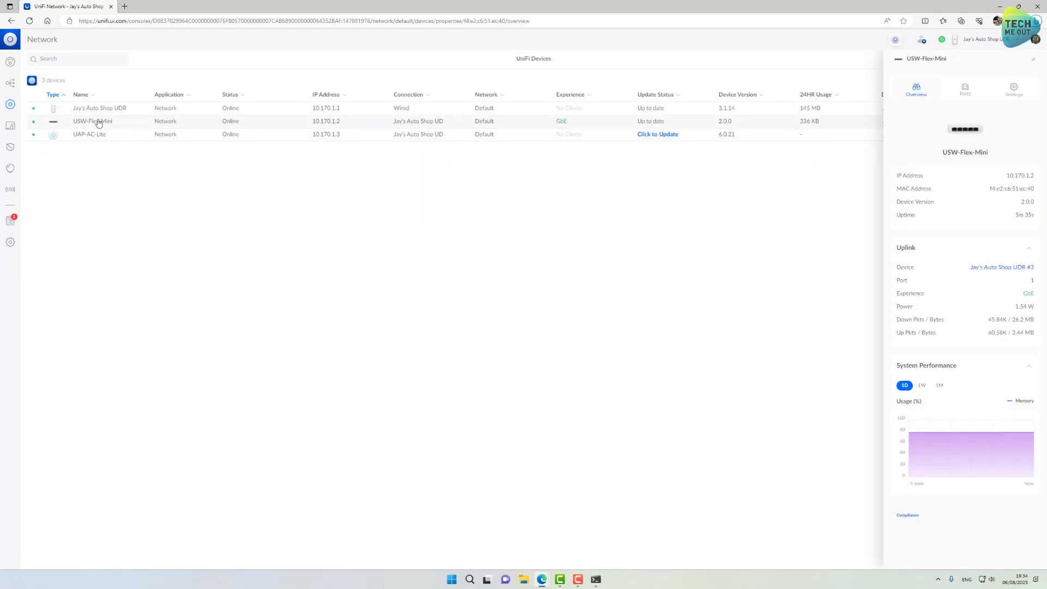
left_click(1014, 89)
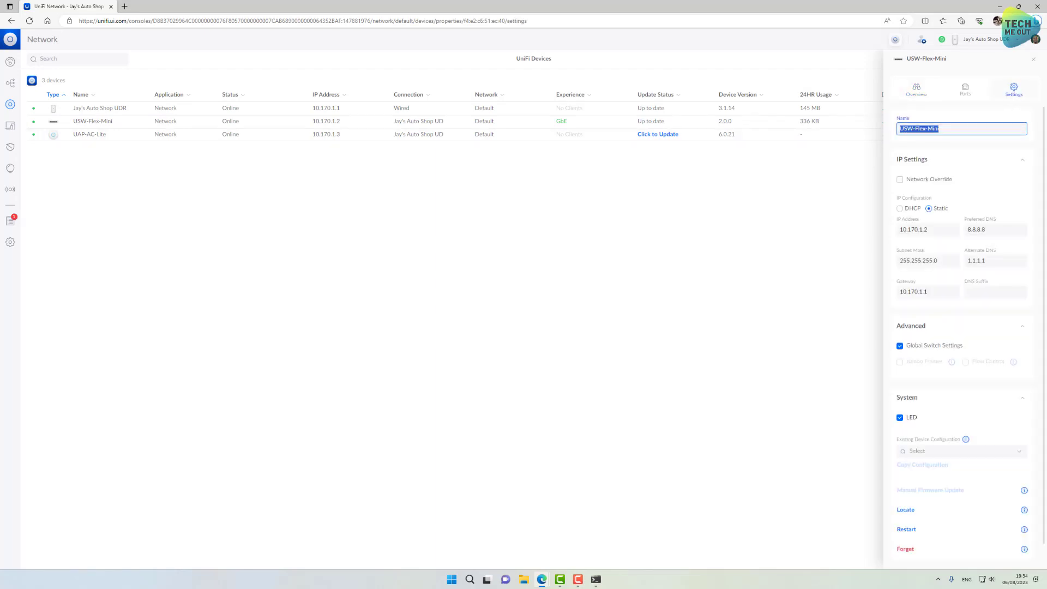
type("USW")
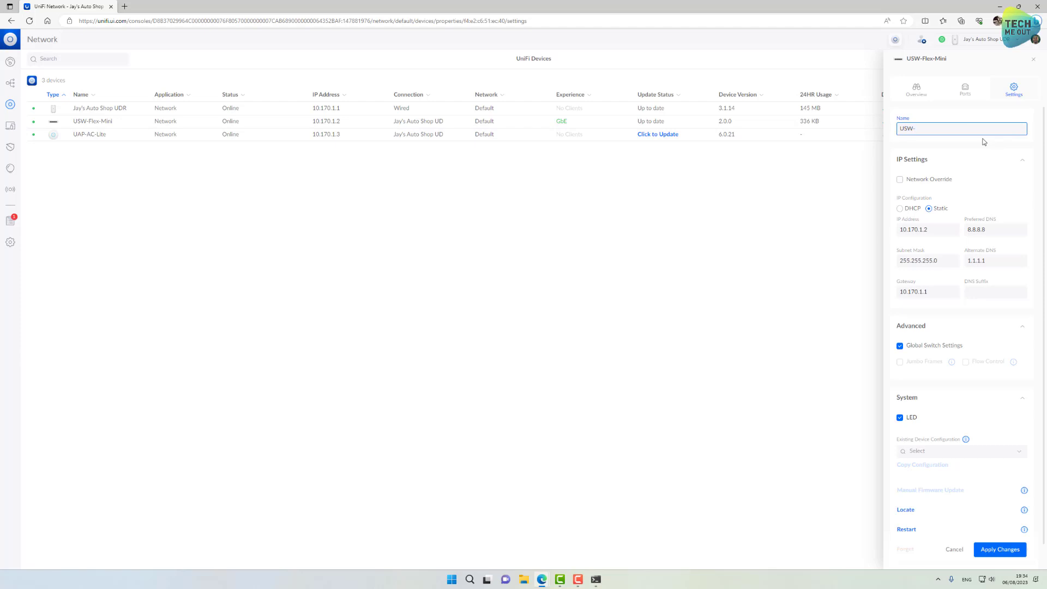
type("-Flex Minbi - Reception")
left_click(999, 549)
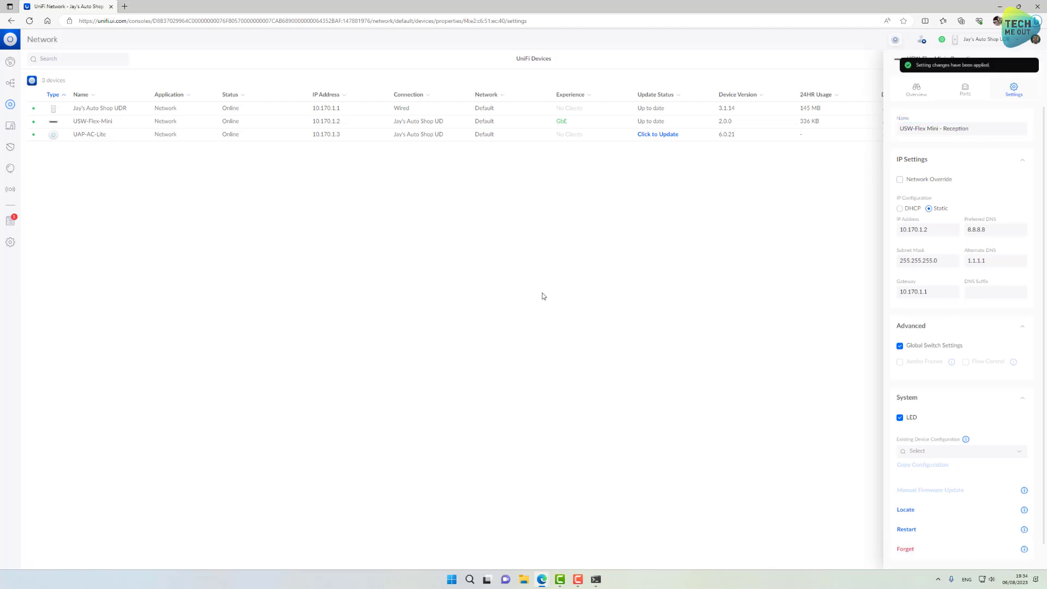
Rename the UAP-AC-Lite access point to "UAP-AC-Lite - Reception" in its device settings and apply the change
left_click(238, 139)
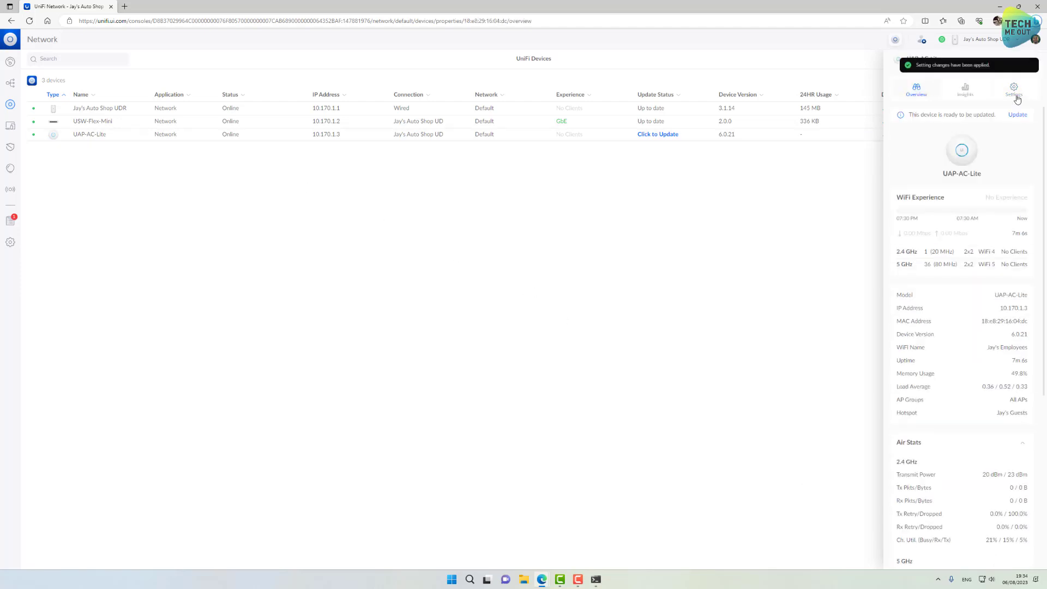
left_click(1014, 90)
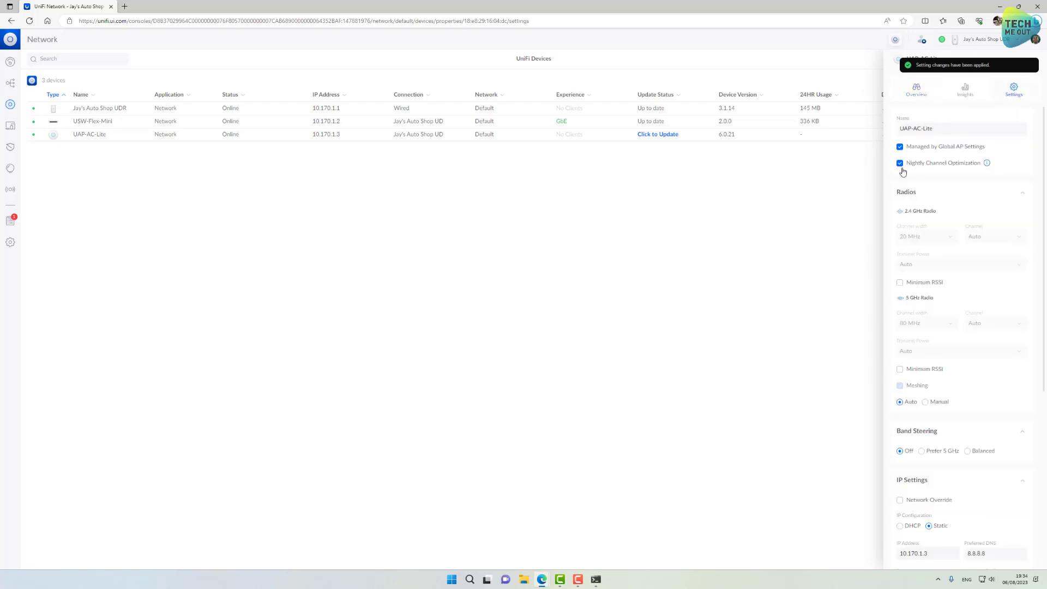
left_click(939, 129)
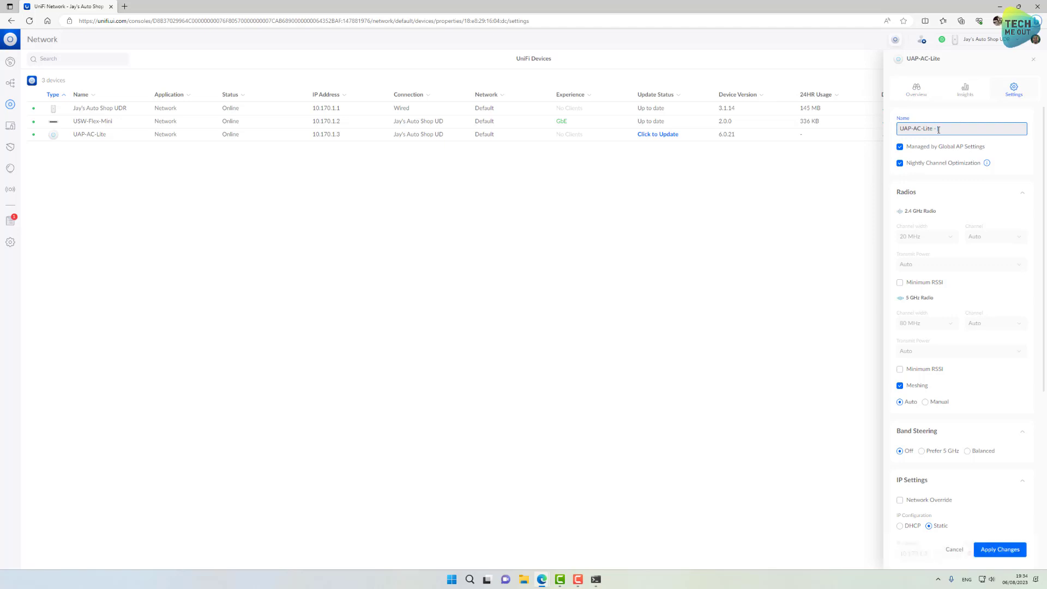
type("- Reception")
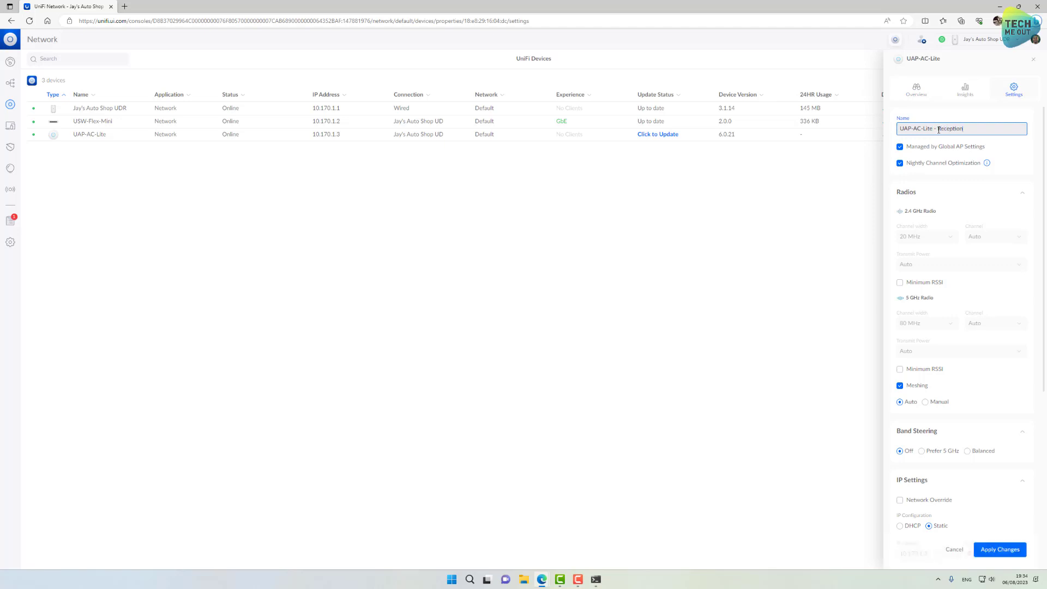
left_click(999, 549)
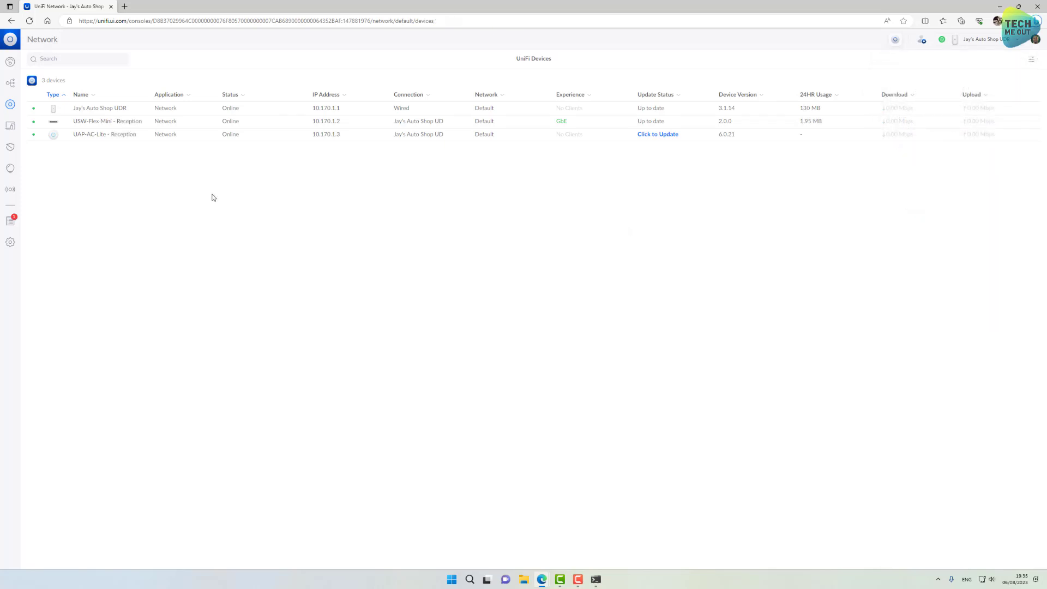
Start the available firmware update for the reception access point from the devices list and confirm it
left_click(653, 136)
left_click(587, 321)
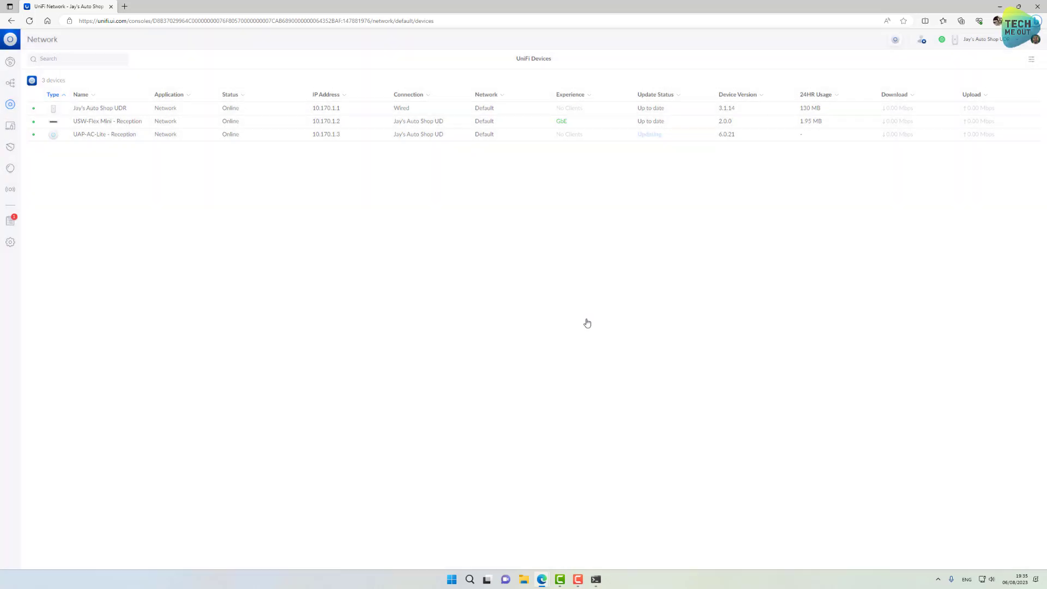